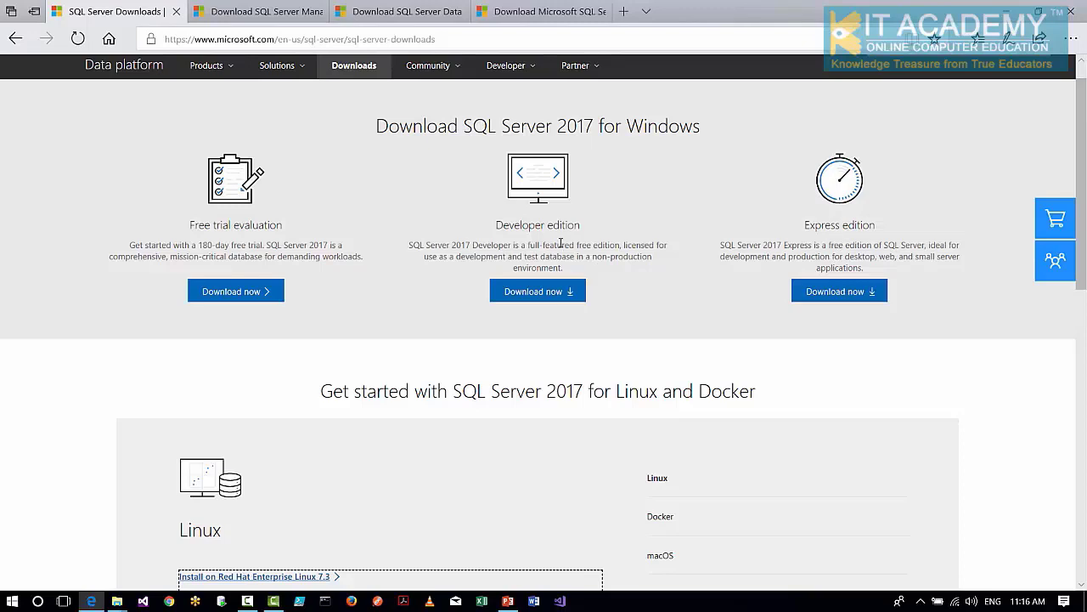
Download the SQL Server 2017 Developer edition installer for Windows and run it
click(542, 293)
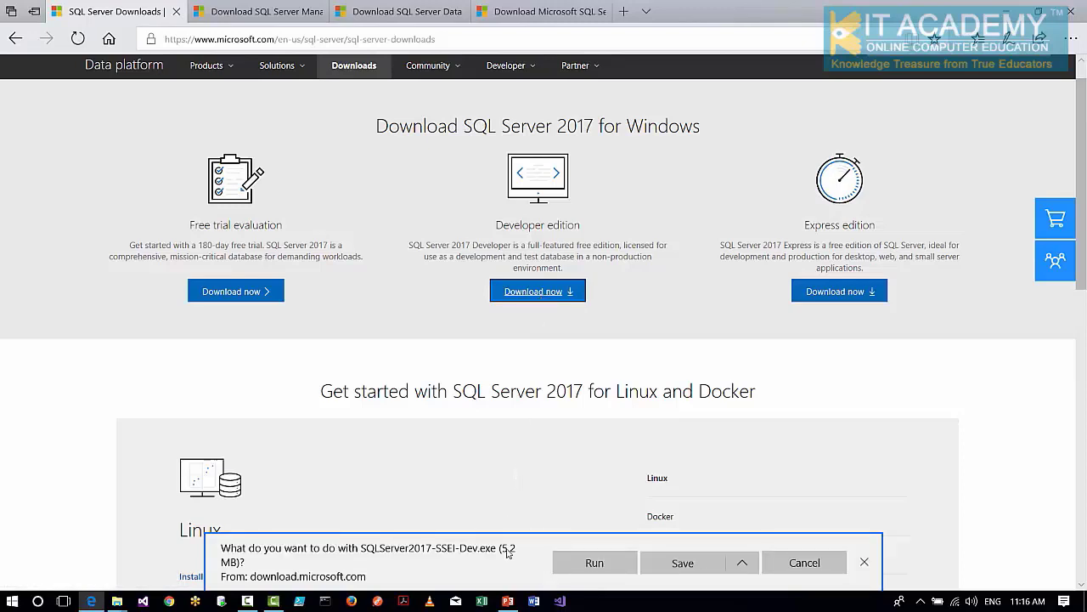
click(592, 565)
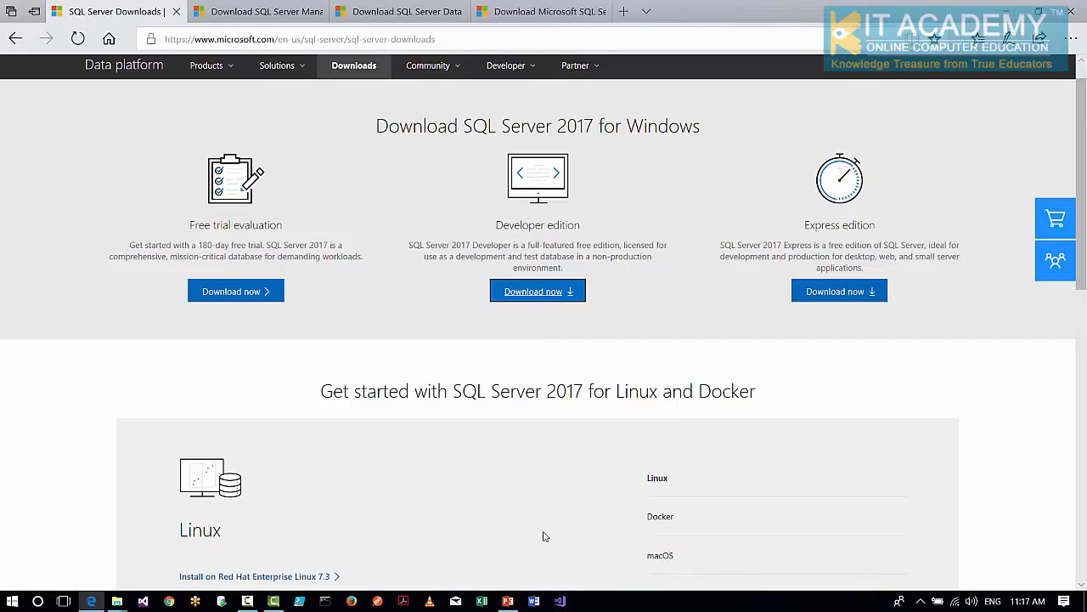
key(ctrl+shift+Tab)
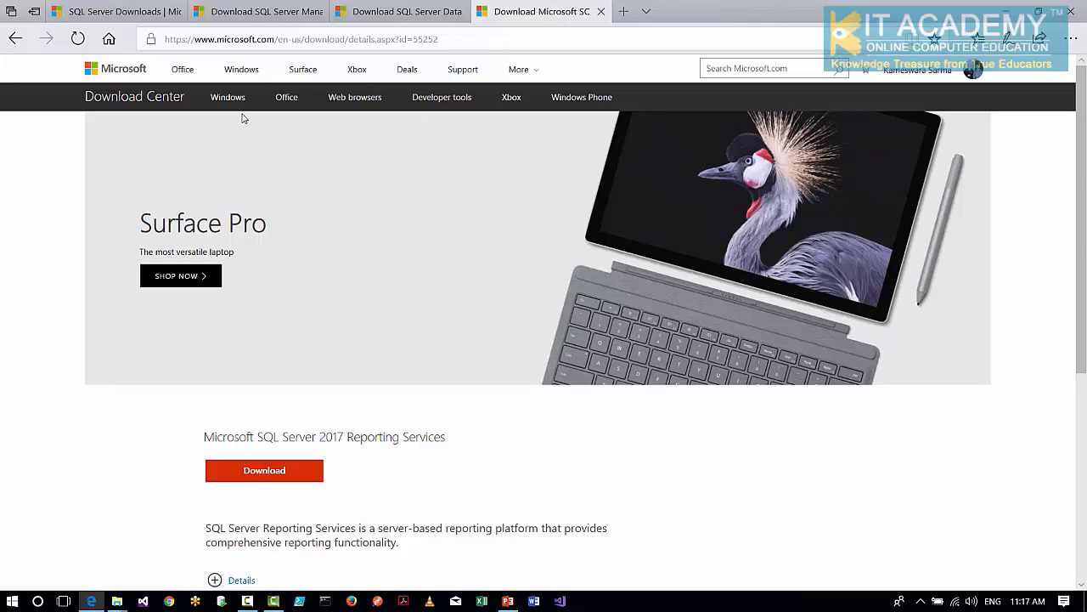
click(114, 12)
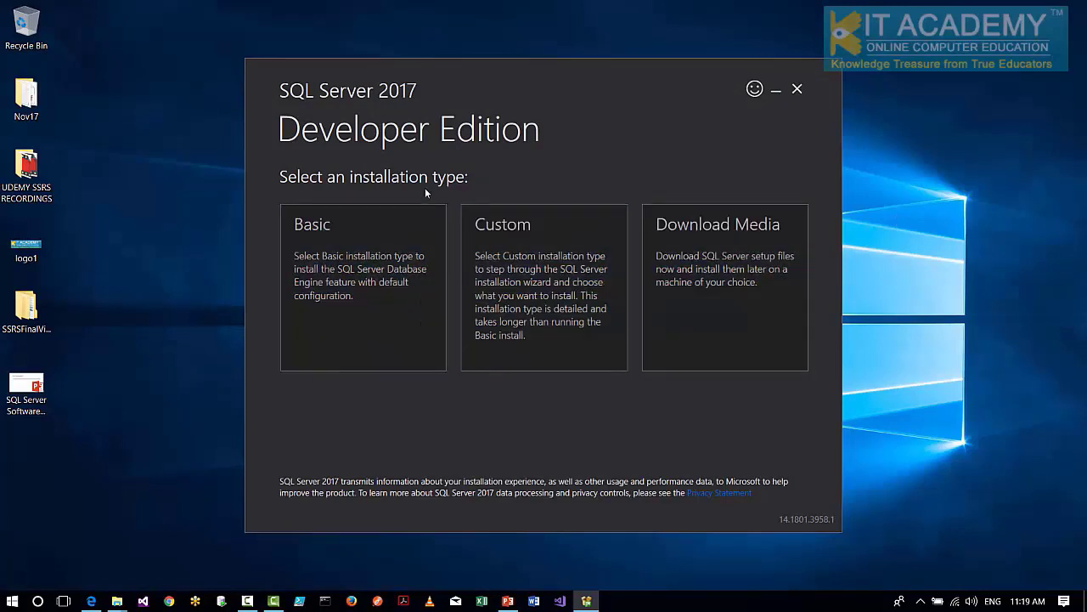
Download the SQL Server 2017 setup media as an English ISO package, and exit the installer once the download finishes
click(705, 262)
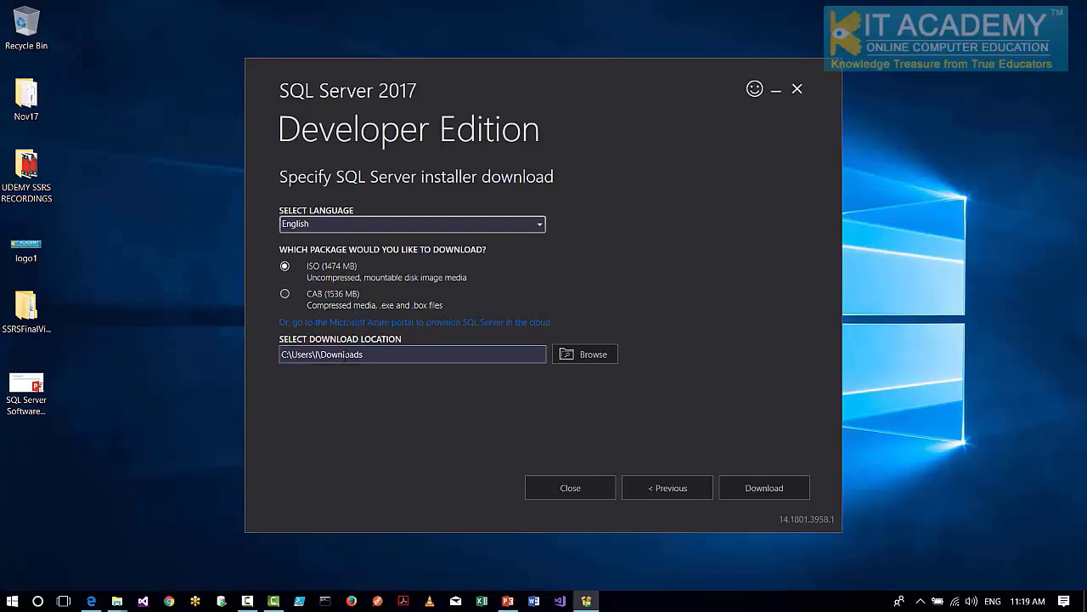
click(758, 495)
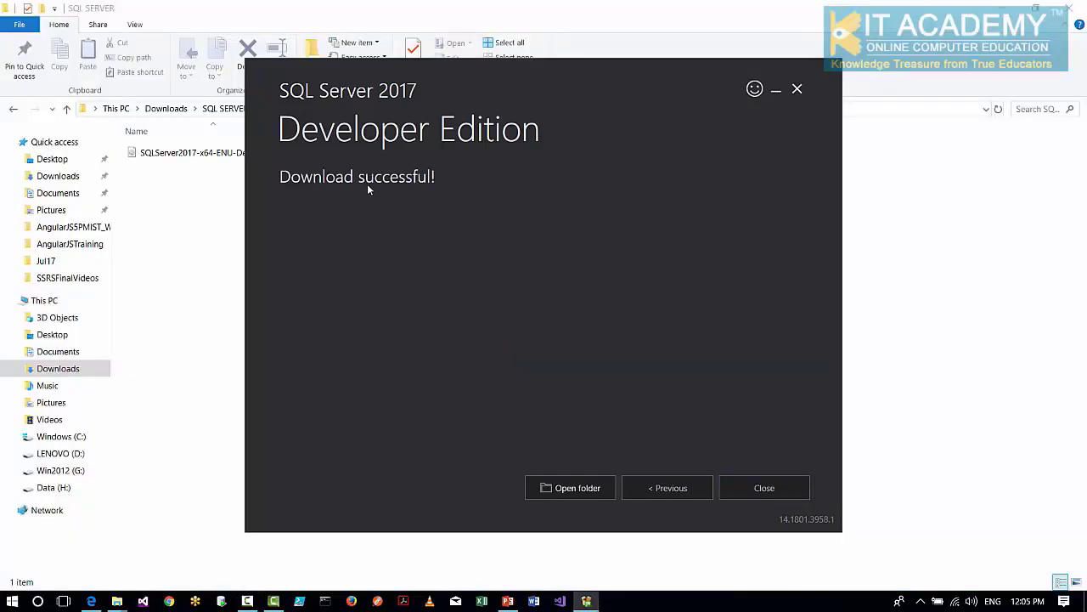
click(752, 488)
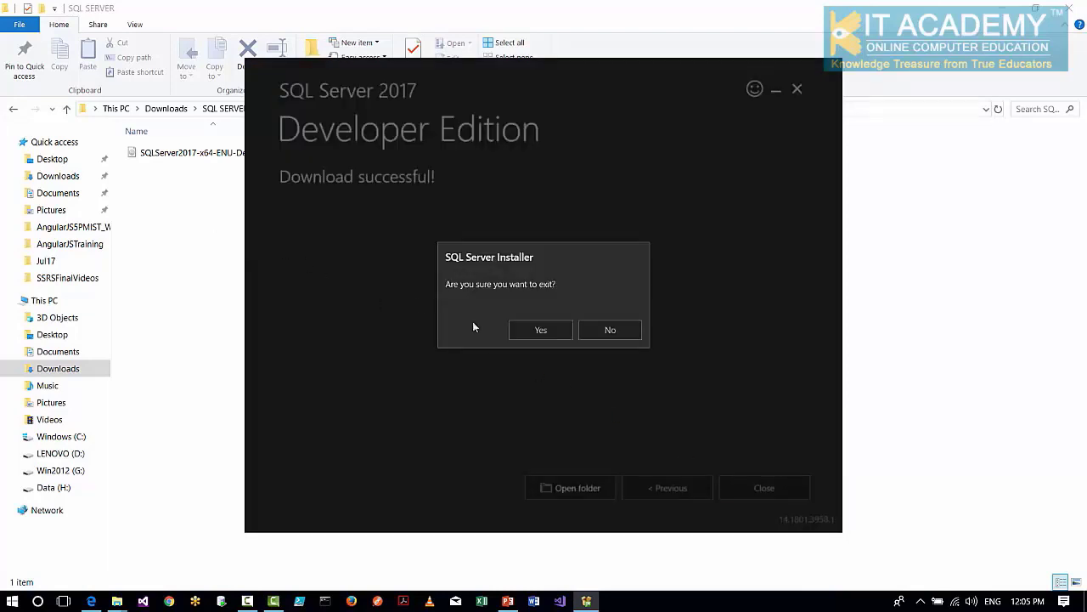
click(530, 330)
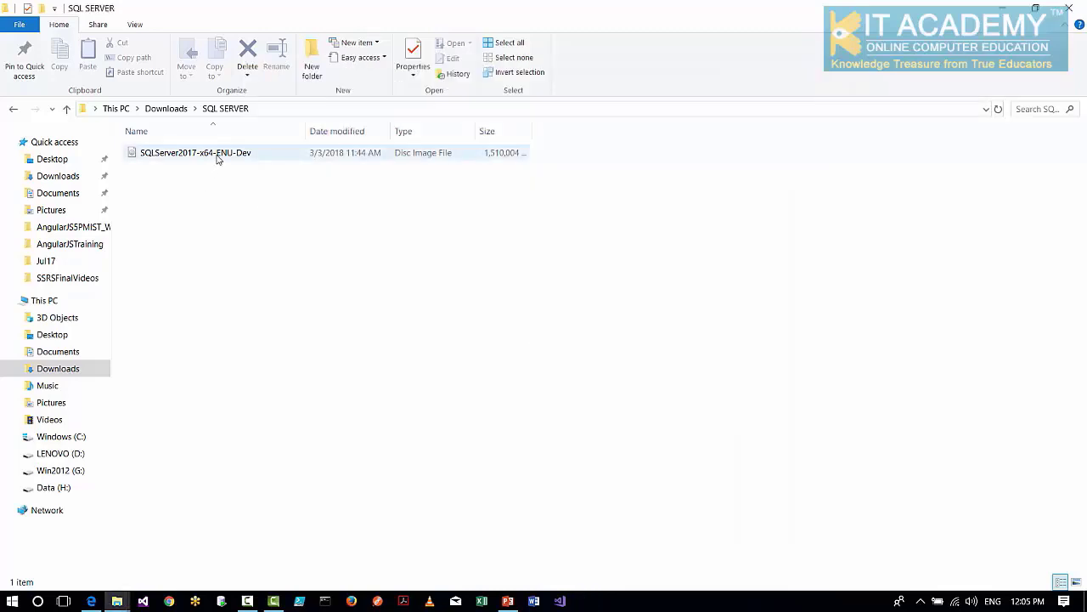
Mount the SQLServer2017-x64-ENU-Dev disc image and launch its setup application
double_click(221, 161)
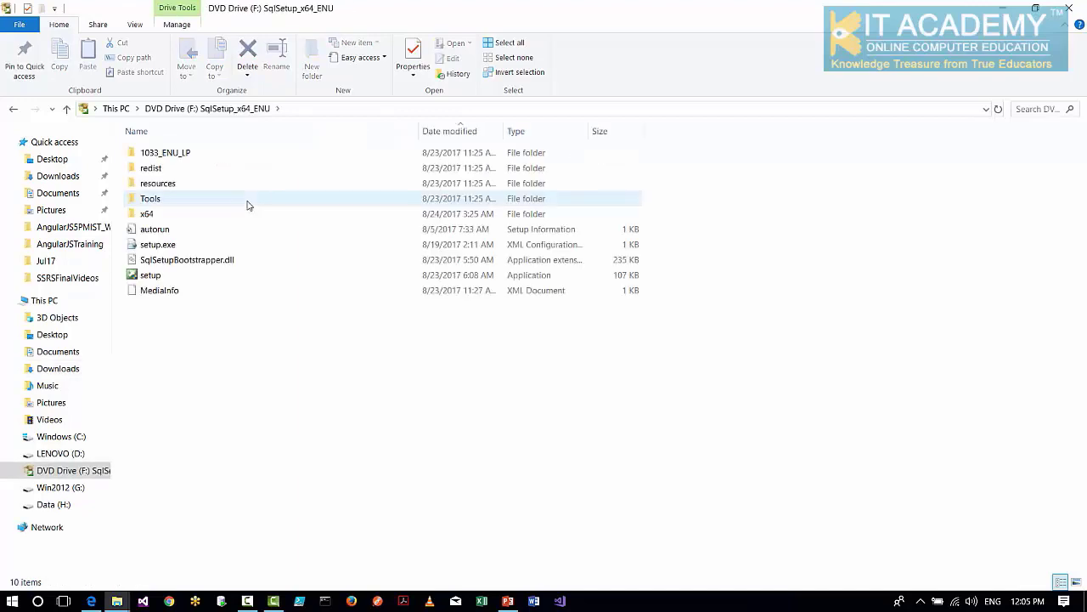
double_click(154, 278)
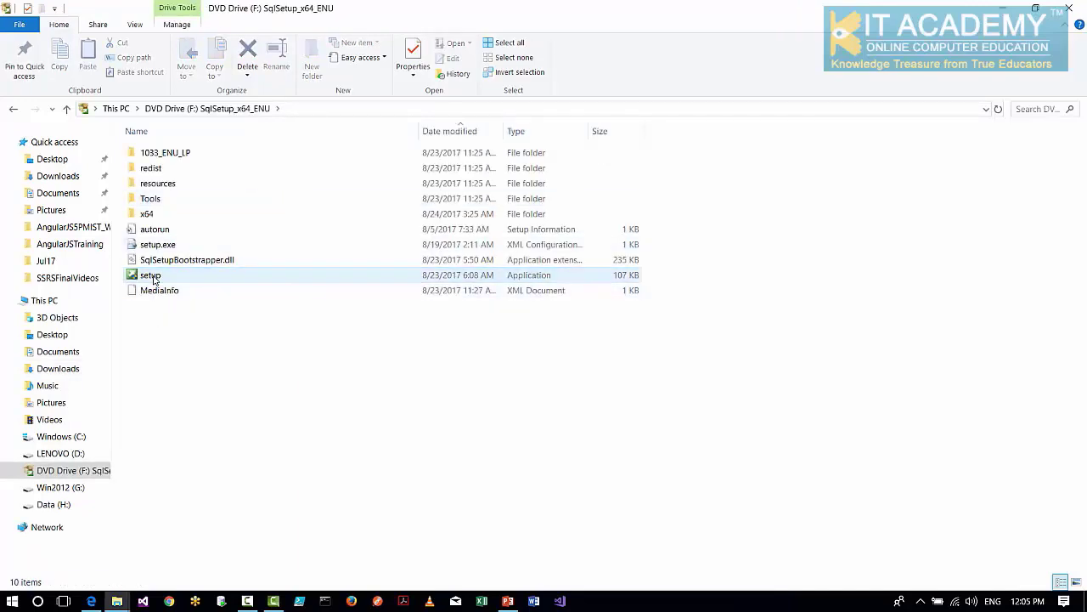
double_click(154, 278)
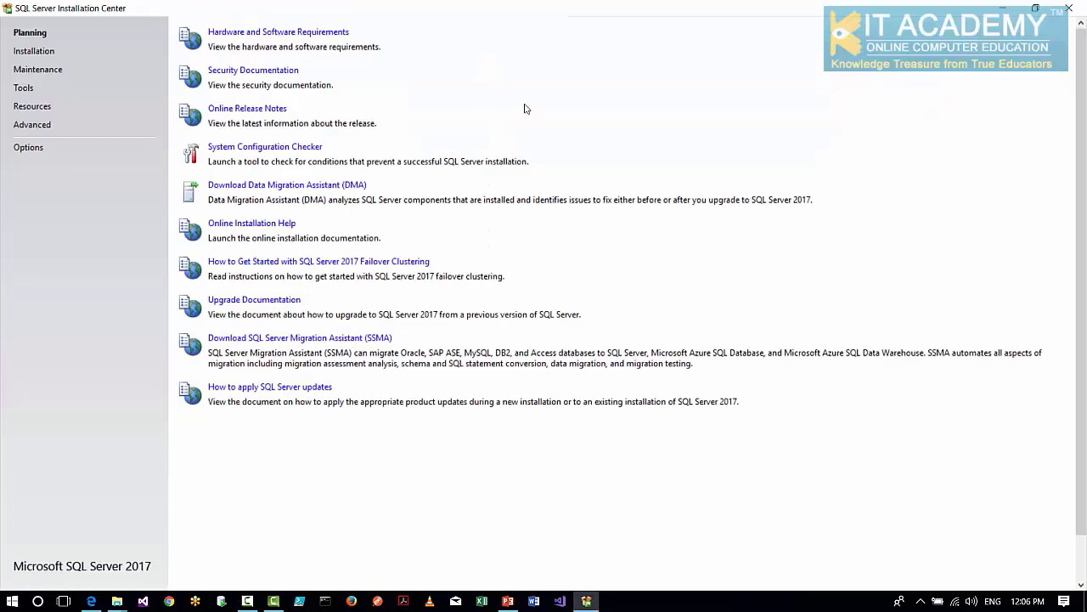
Start a new SQL Server stand-alone installation with the free Developer edition
click(33, 49)
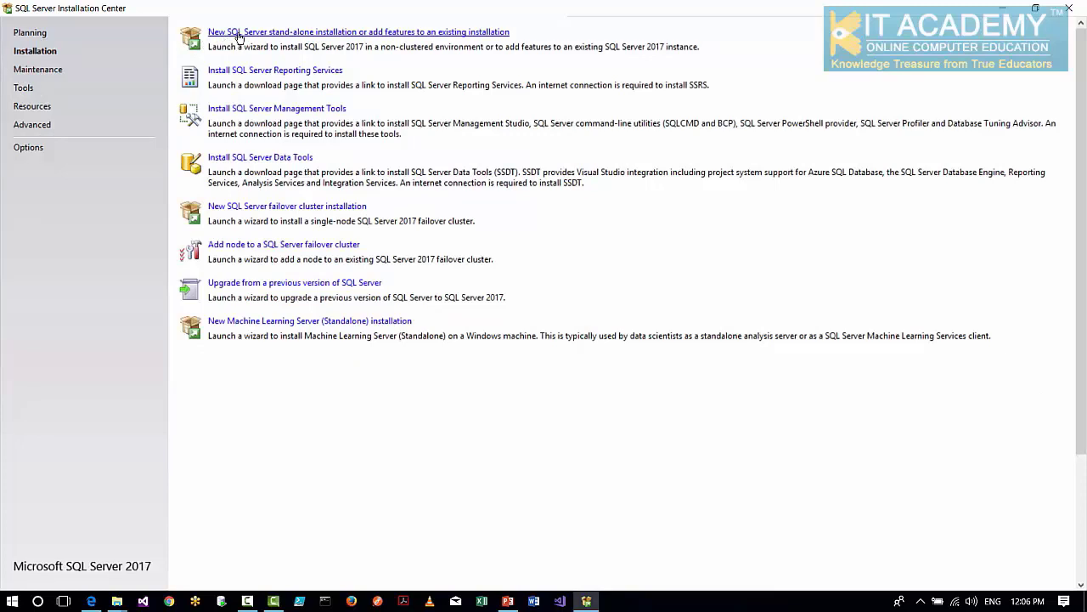
click(192, 34)
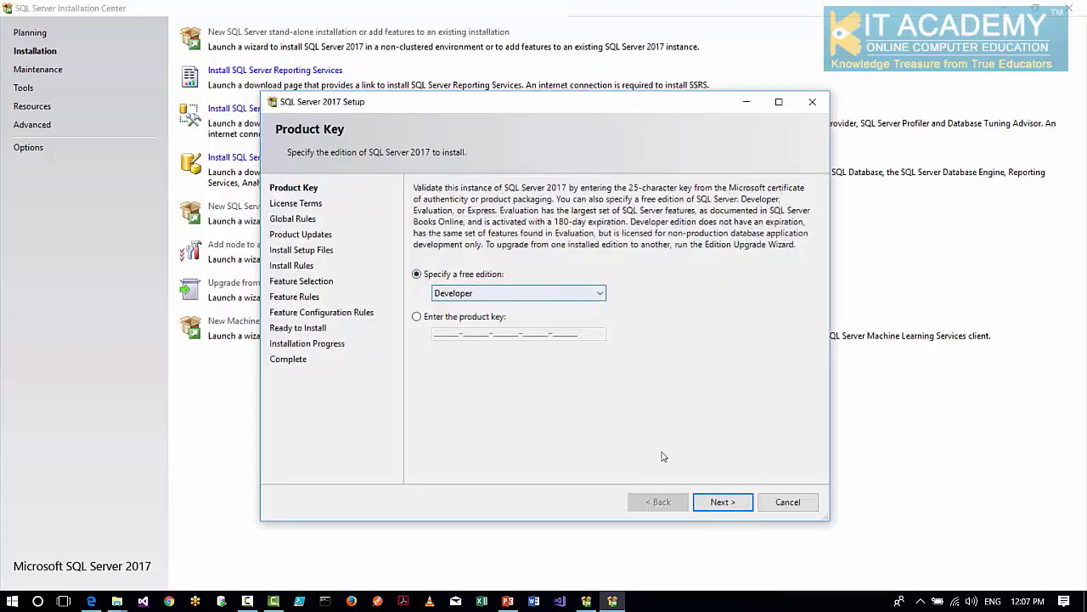
click(721, 502)
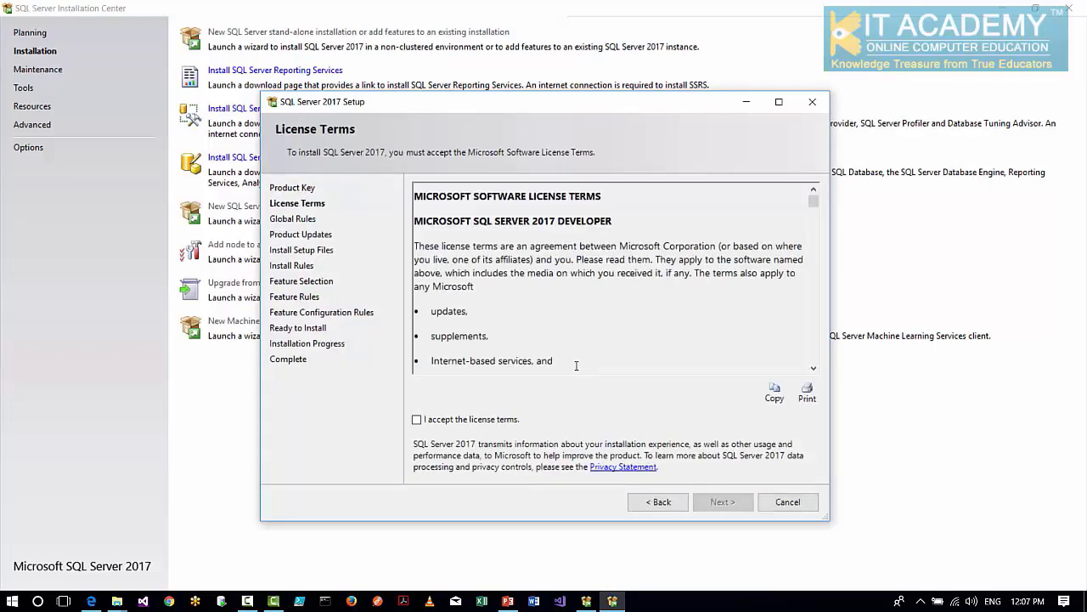
Accept the license terms and continue past the install rules to the feature selection
click(416, 419)
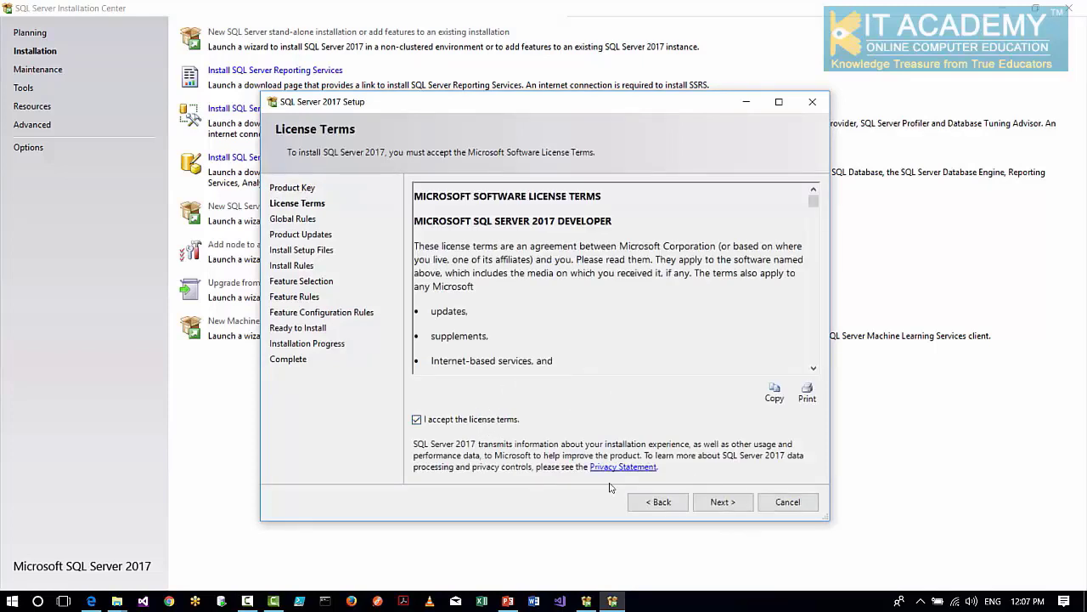
click(732, 503)
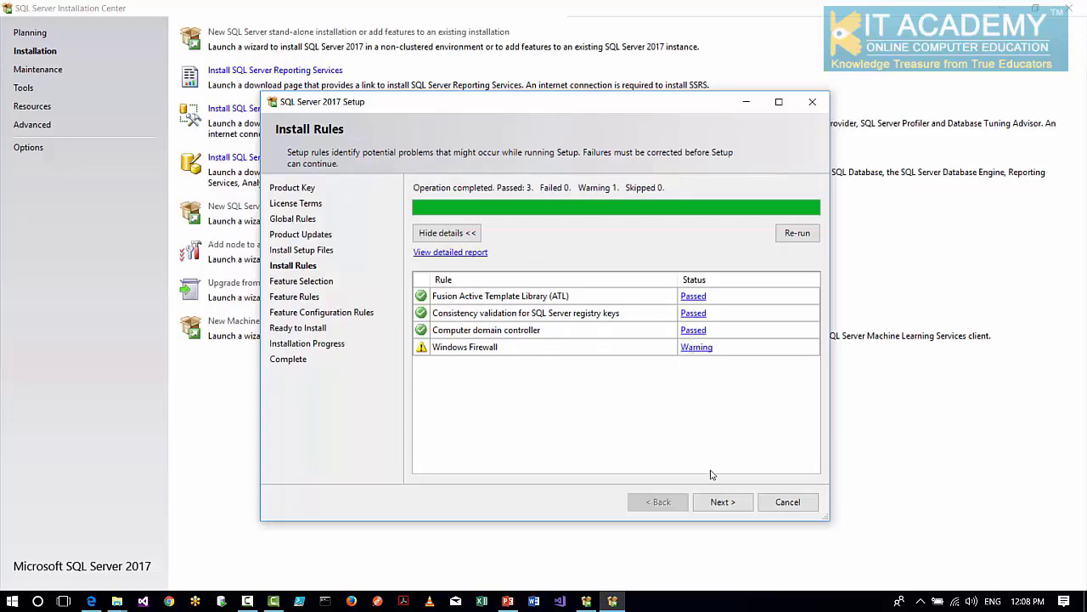
click(718, 502)
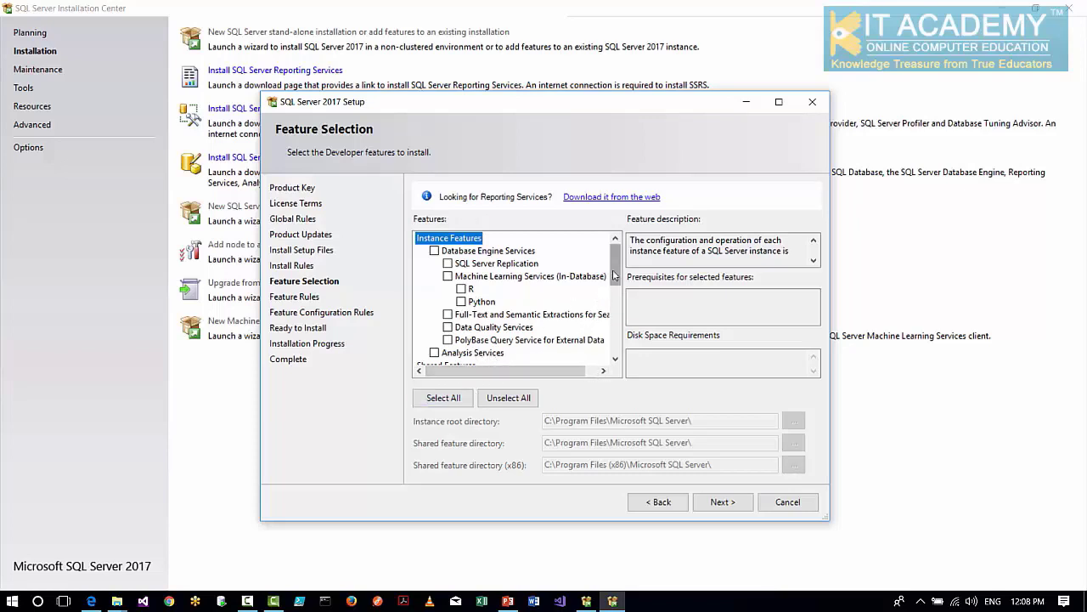
Include only Database Engine Services in the features to install, review the other features, and continue to the instance configuration
click(434, 252)
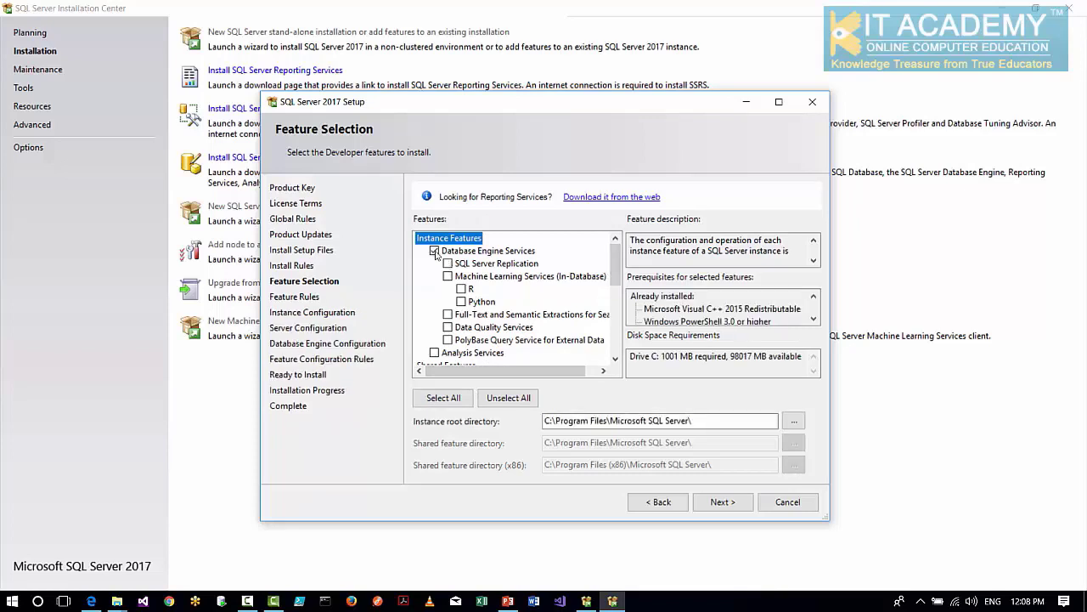
drag(617, 278, 616, 326)
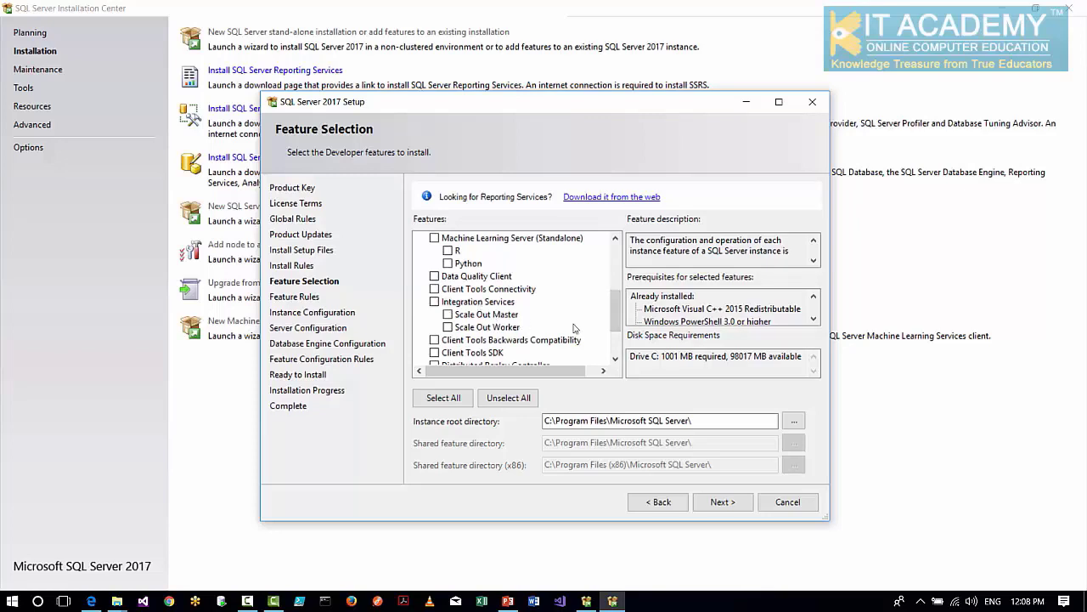
drag(619, 317, 612, 273)
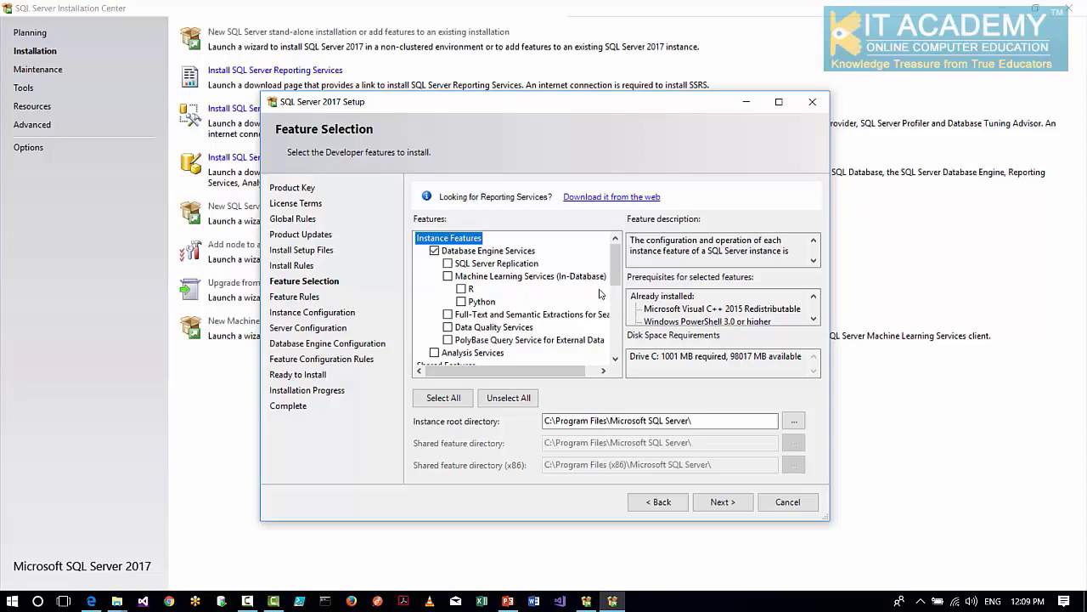
scroll(440, 299, down, 2)
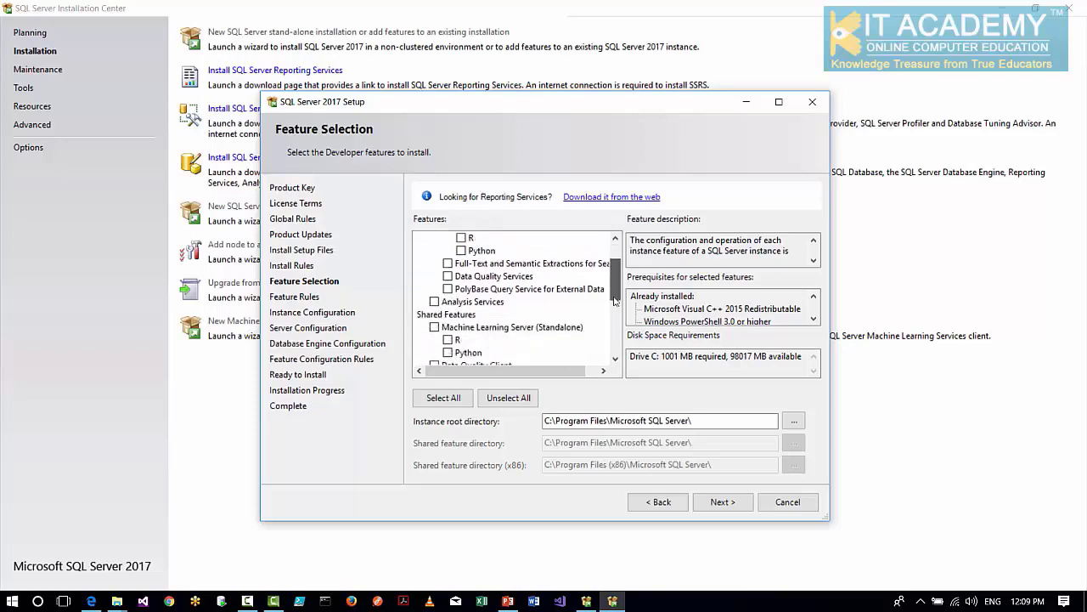
drag(616, 290, 617, 269)
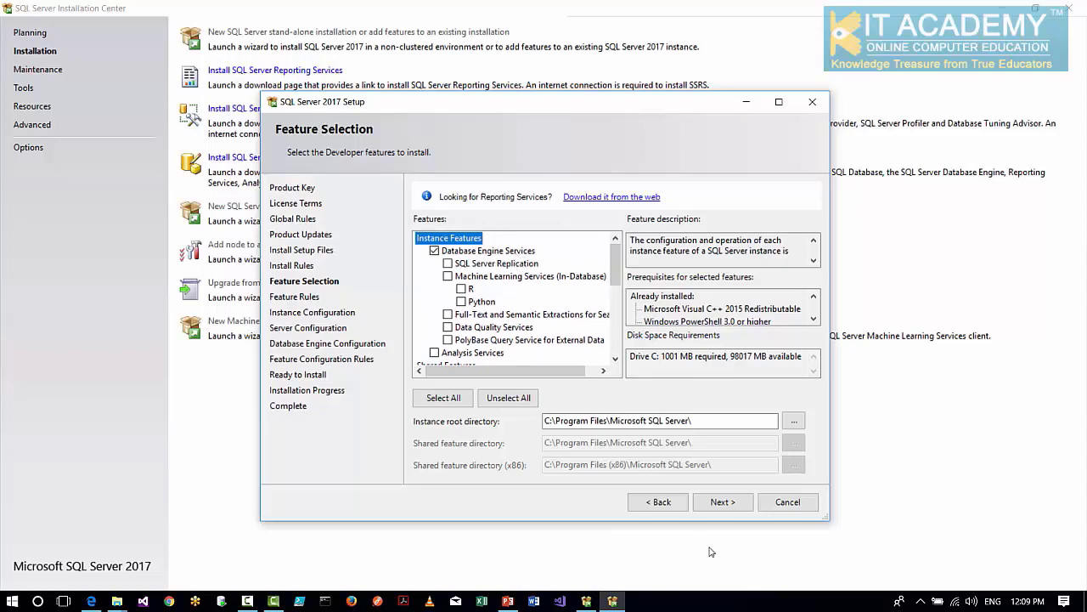
click(712, 507)
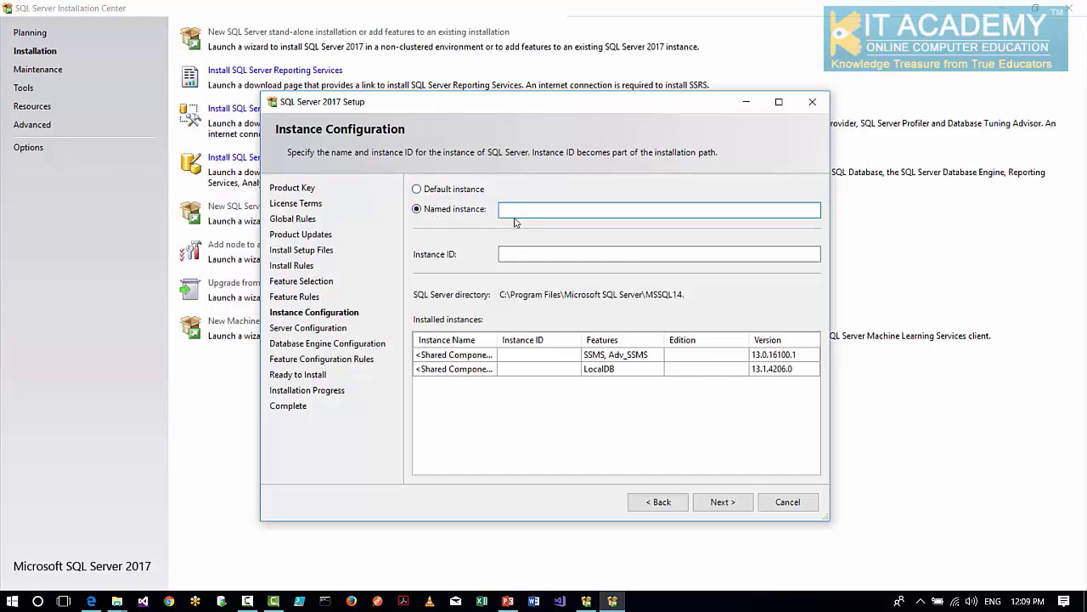
Name the instance SQL2017 and accept the default service accounts and startup types
text(SQL2017)
click(712, 502)
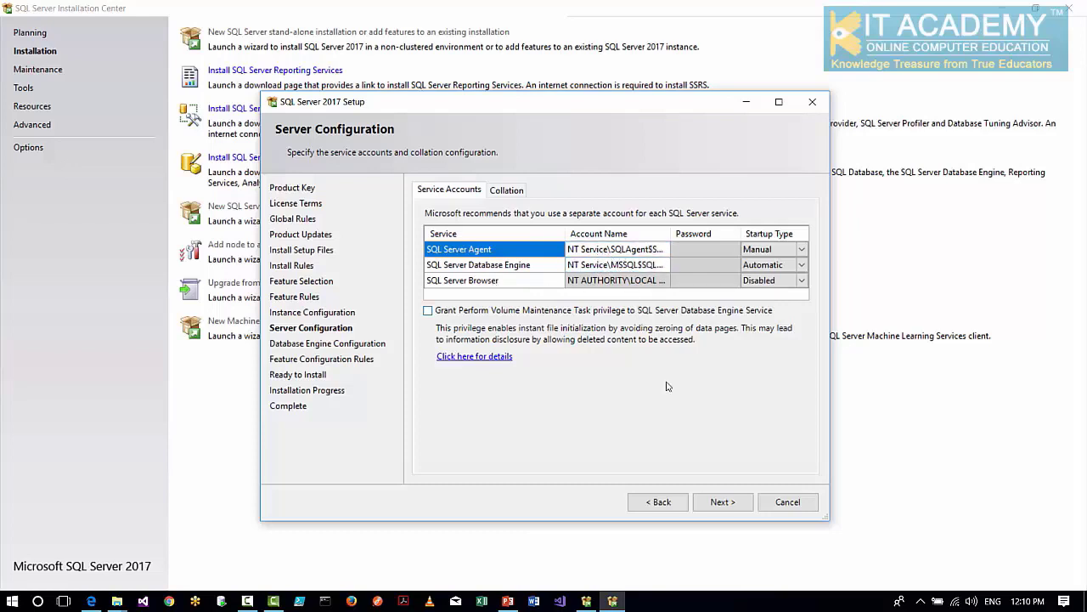
click(715, 502)
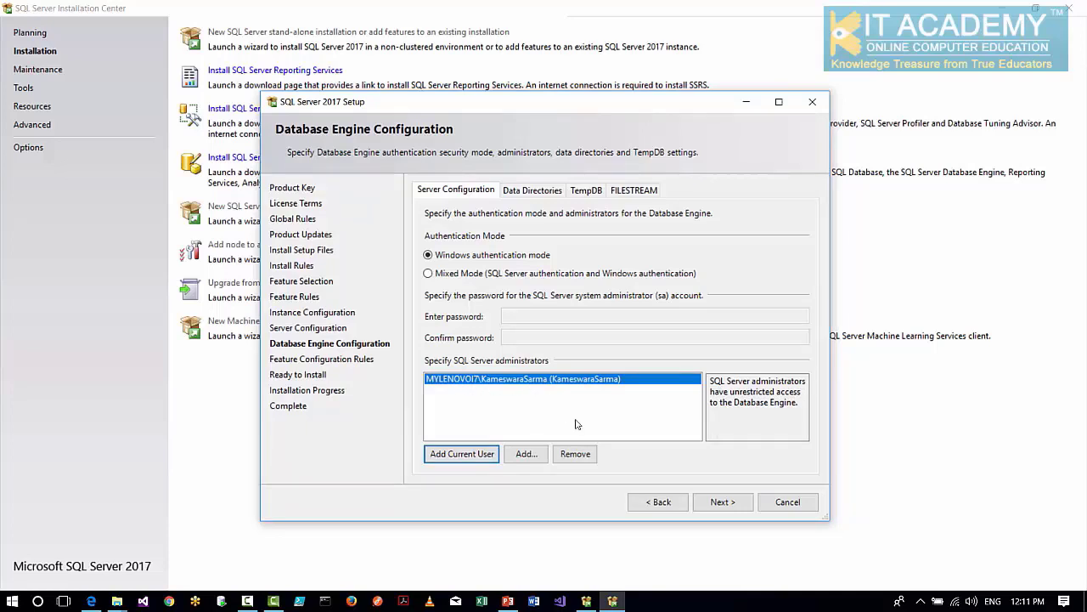
Accept Windows authentication mode with the current user as SQL Server administrator, and start the installation
click(723, 509)
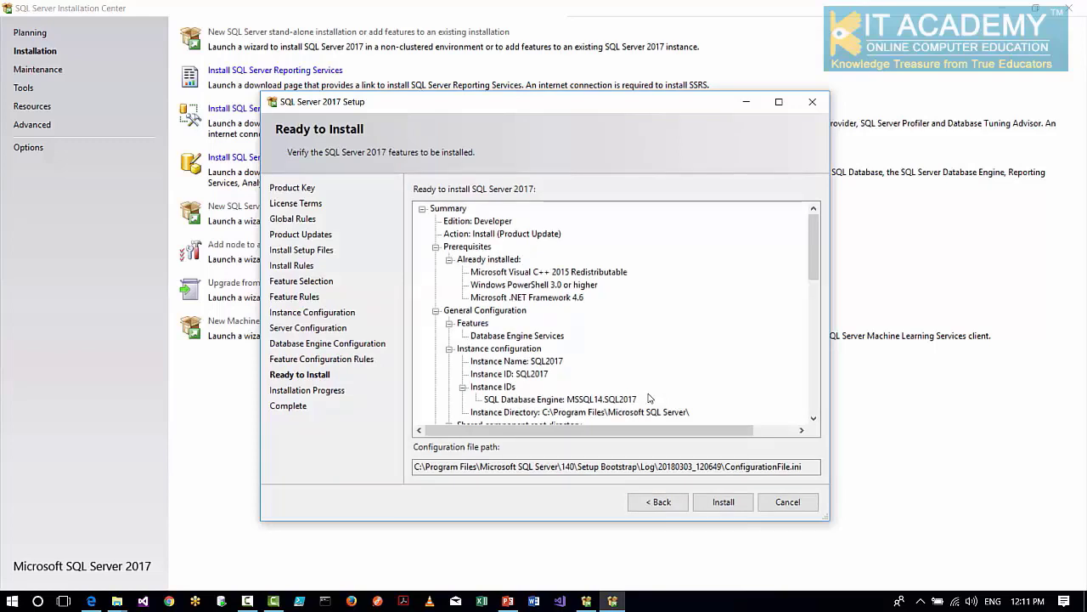
click(720, 502)
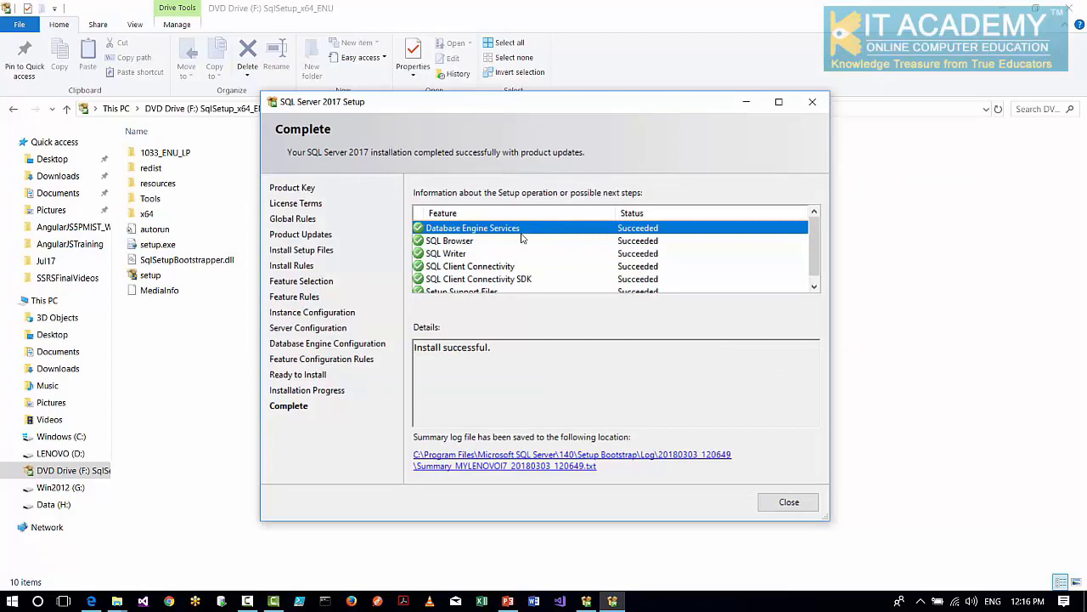
Review the status of every installed feature and close the completed SQL Server 2017 setup
scroll(814, 262, down, 1)
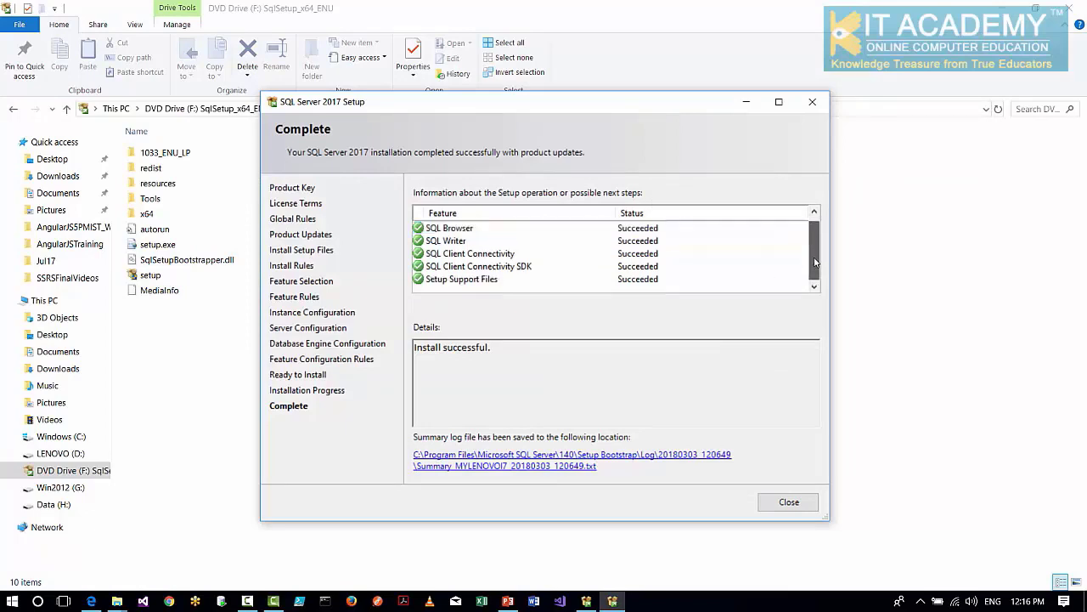
scroll(813, 262, up, 1)
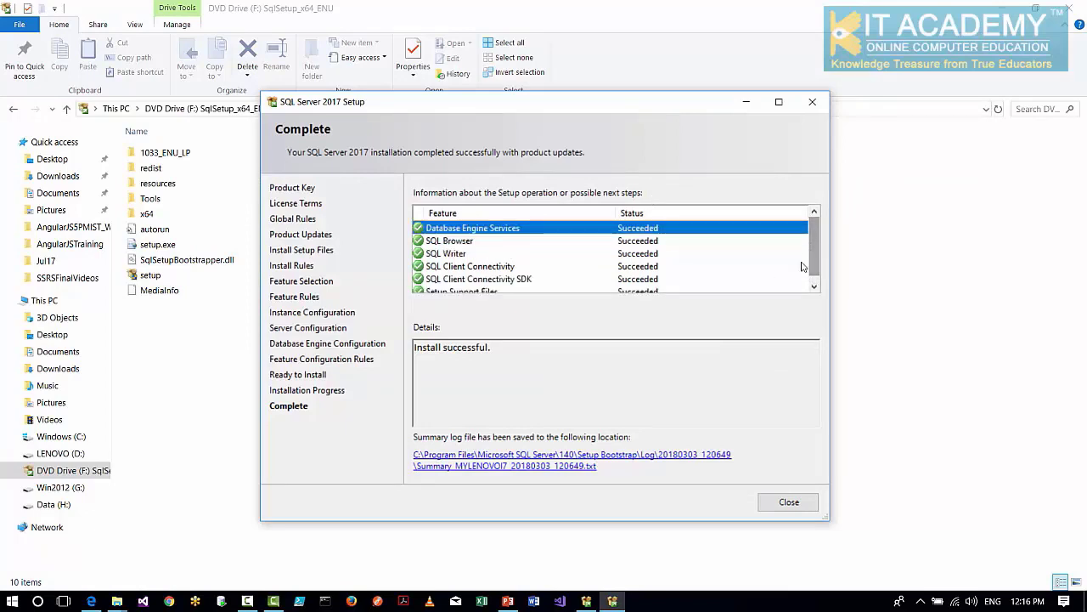
click(788, 502)
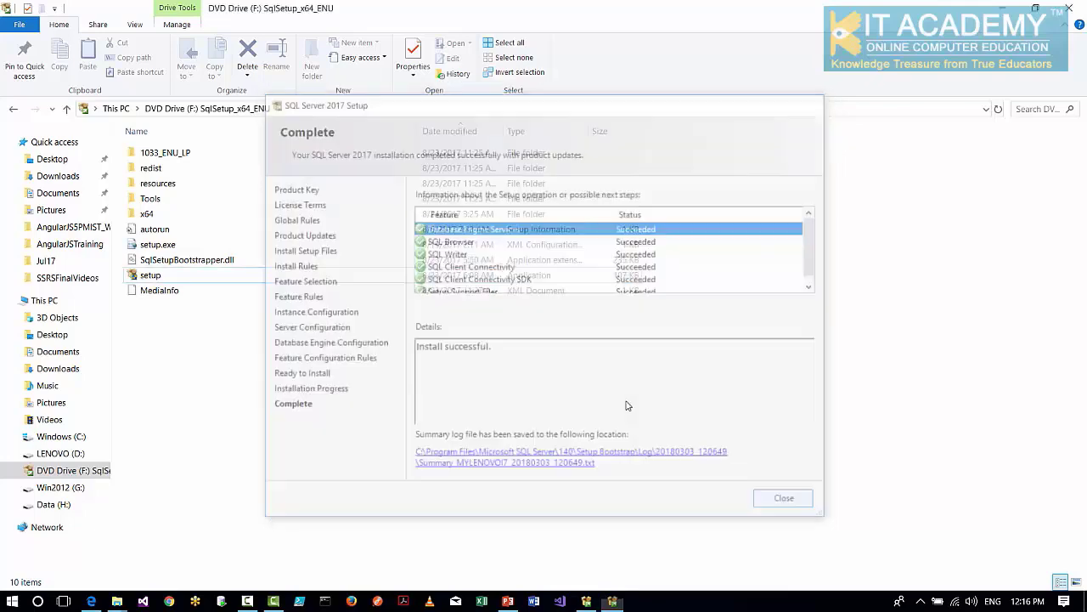
Examine the programs in the Microsoft SQL Server 2017 group among the installed Windows apps
click(14, 605)
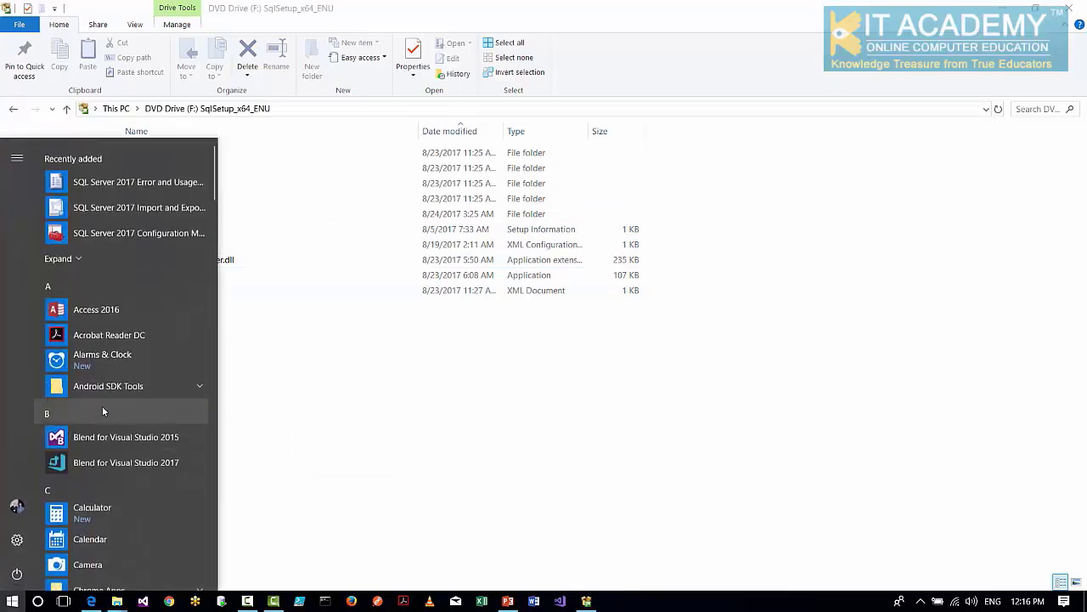
scroll(119, 439, down, 15)
scroll(120, 439, down, 6)
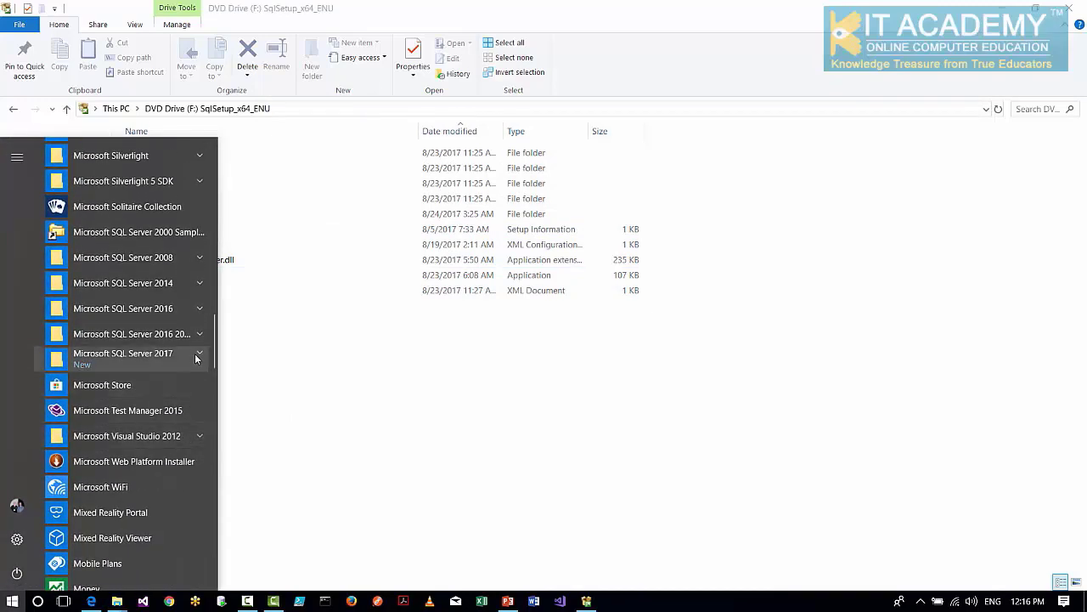
click(196, 358)
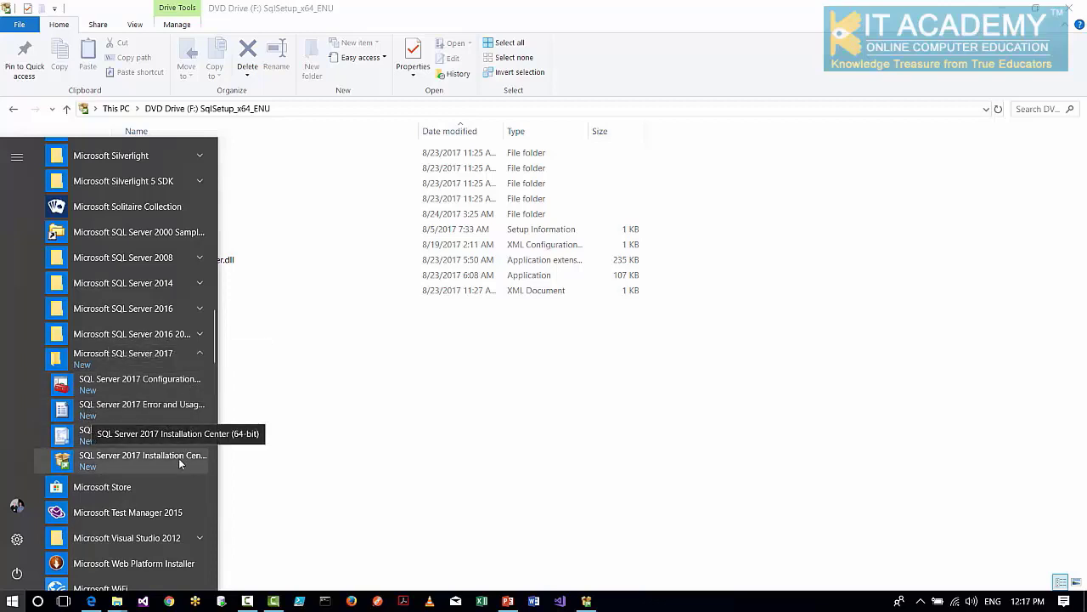
click(556, 439)
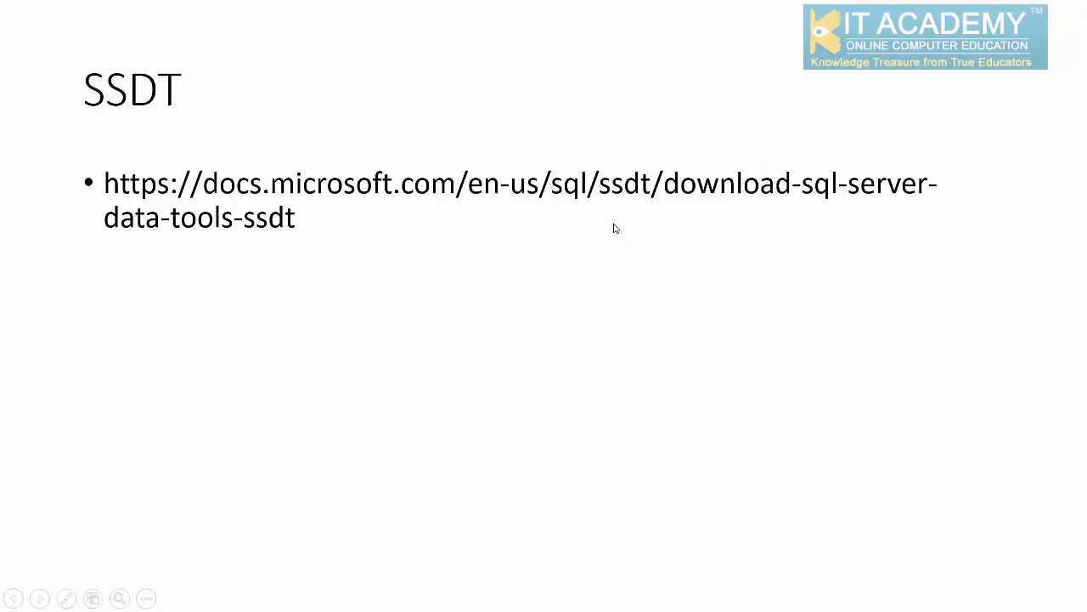
Switch to the browser showing the SQL Server Data Tools (SSDT) download page
key(alt+Tab)
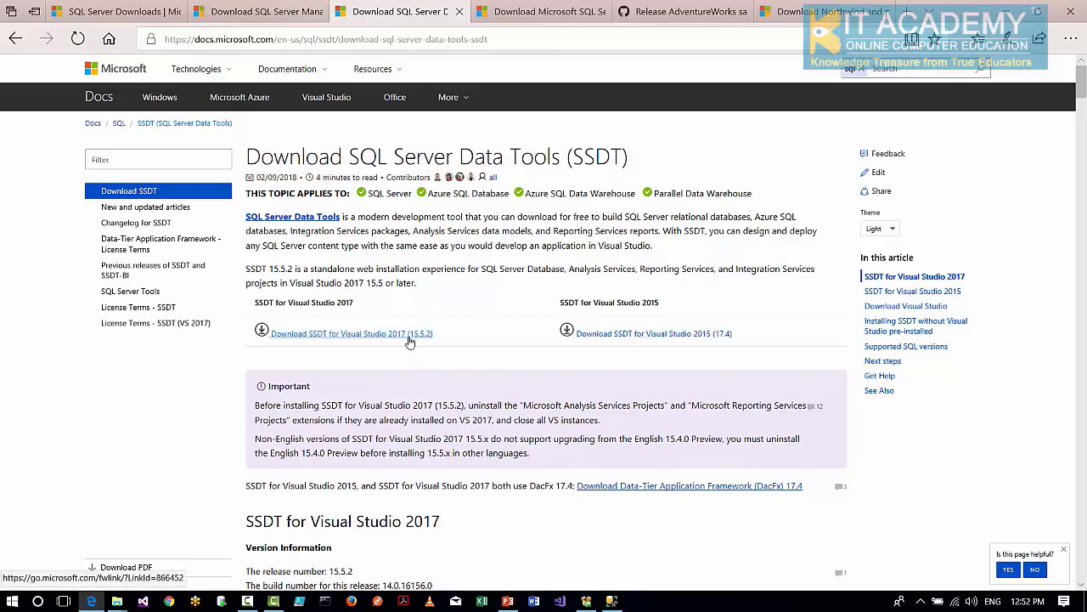
Download and run the SSDT for Visual Studio 2017 (15.5.2) installer, and accept its license terms on the welcome page
click(411, 336)
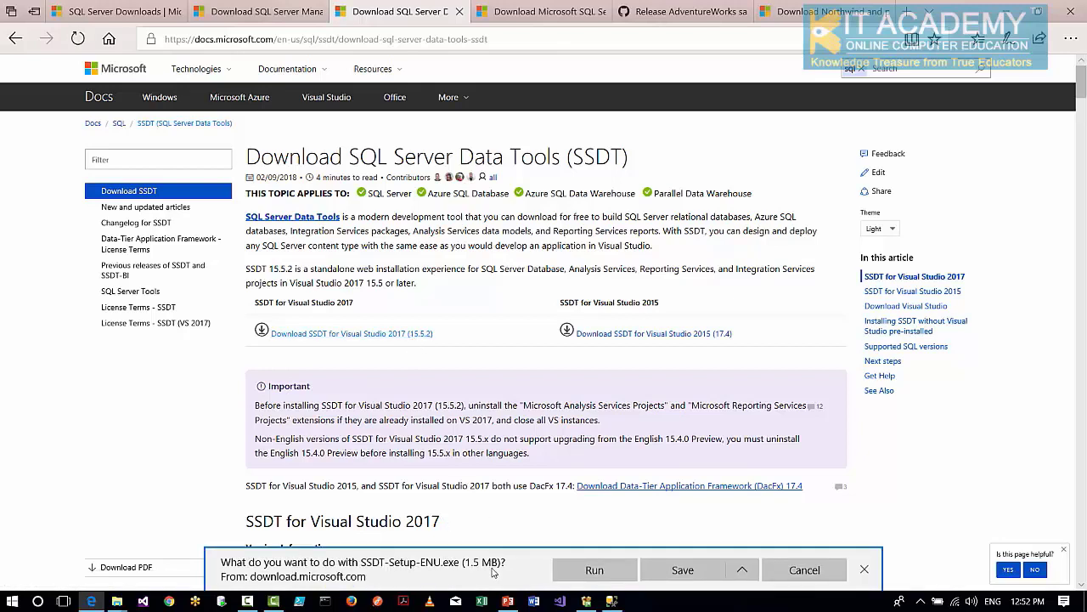
click(594, 570)
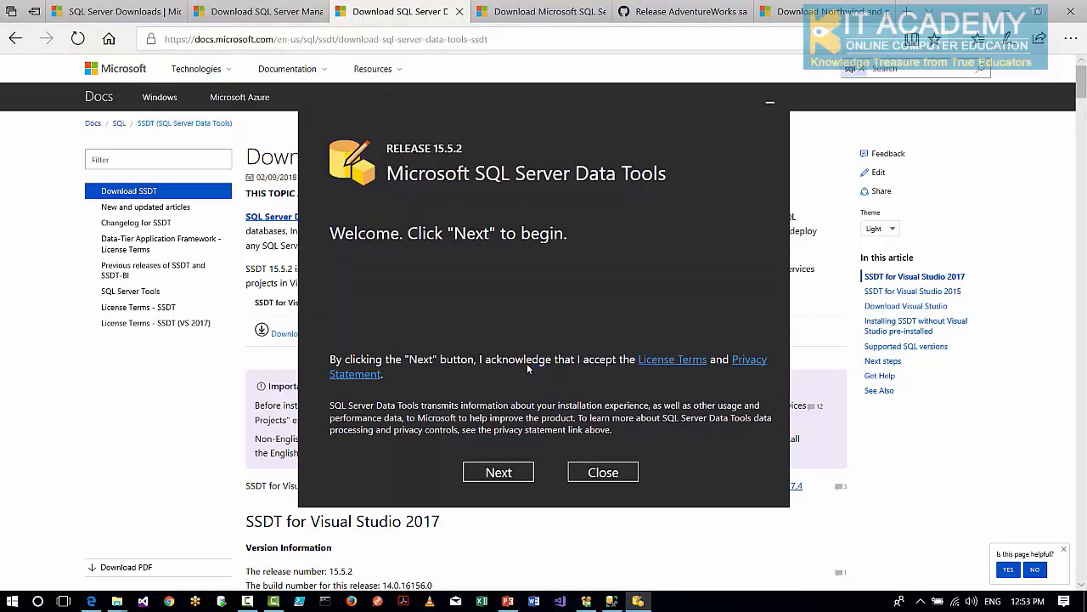
click(499, 473)
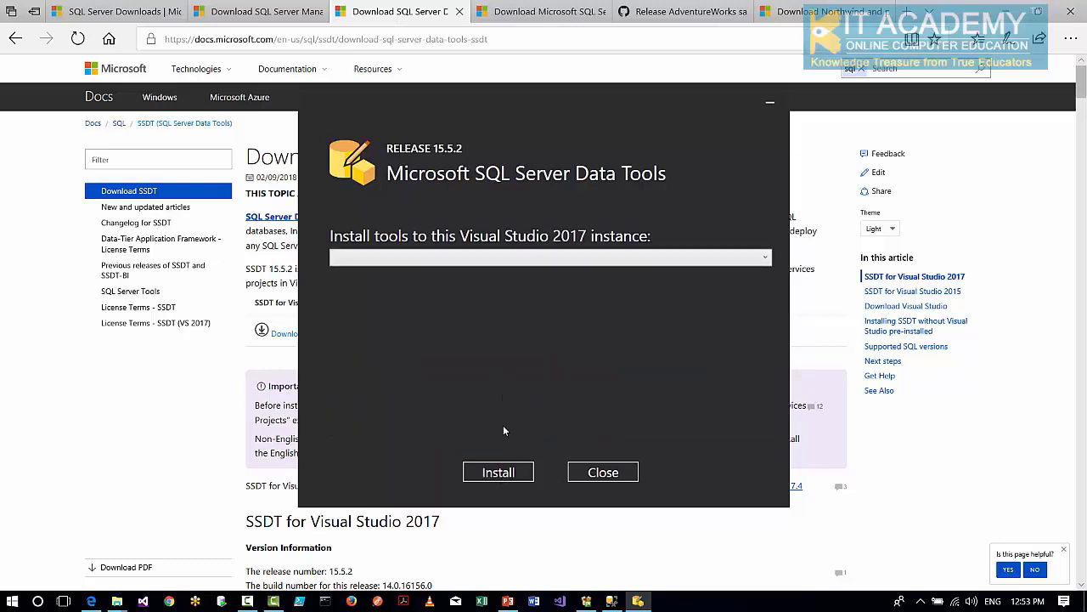
Install a new SQL Server Data Tools for Visual Studio 2017 instance with the SQL Server Reporting Services feature, and close the completed setup
click(499, 472)
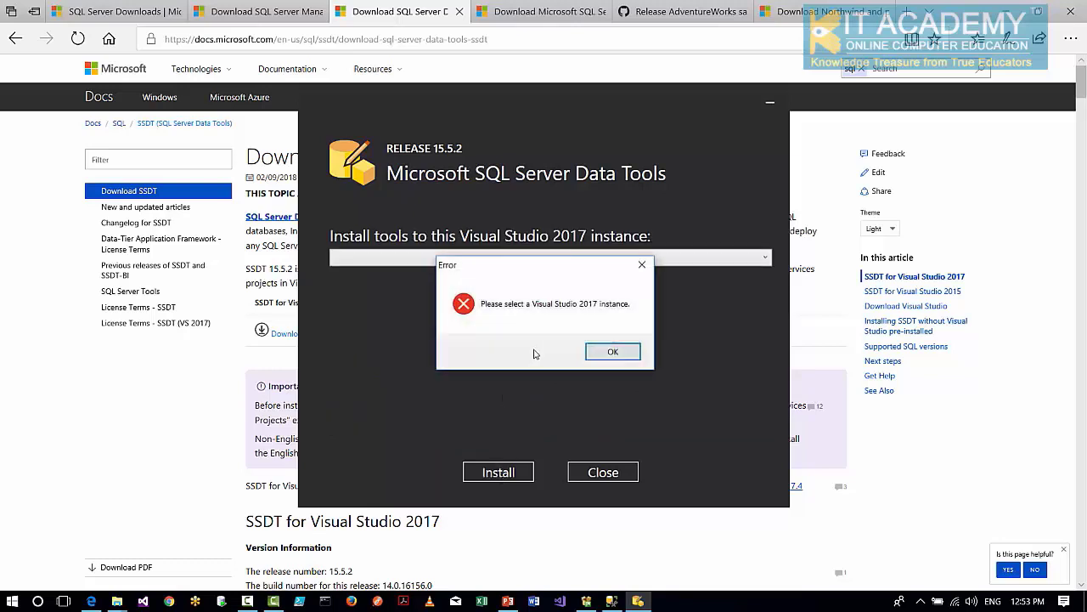
click(612, 352)
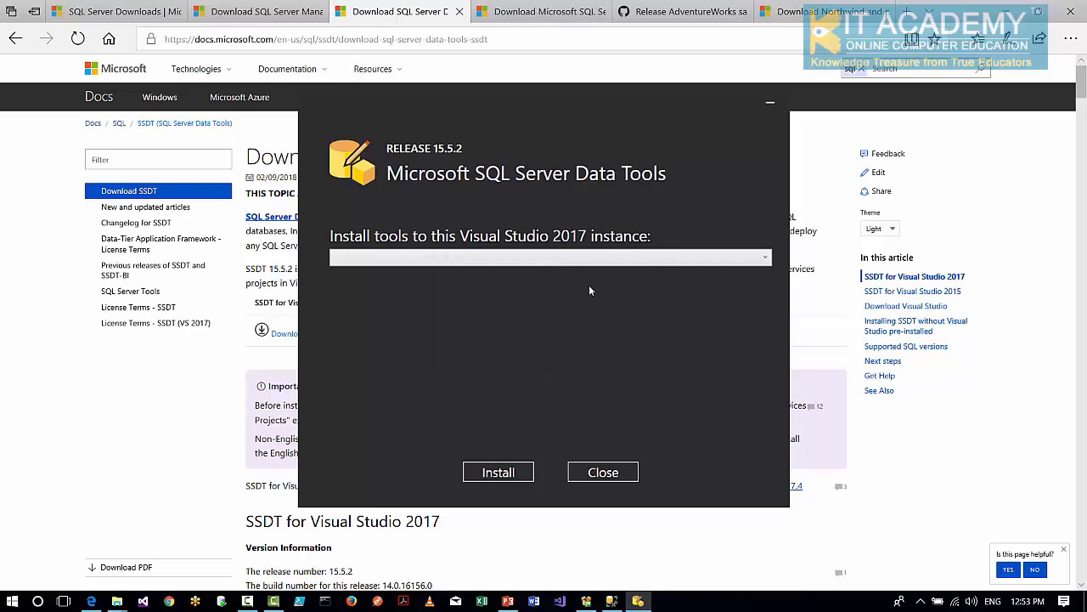
click(585, 260)
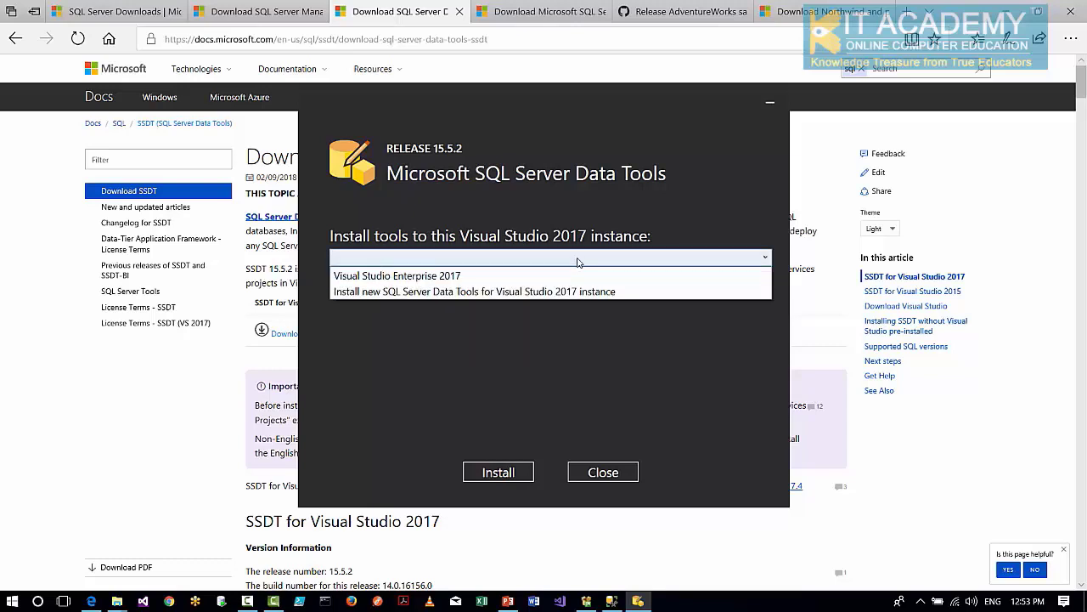
click(487, 291)
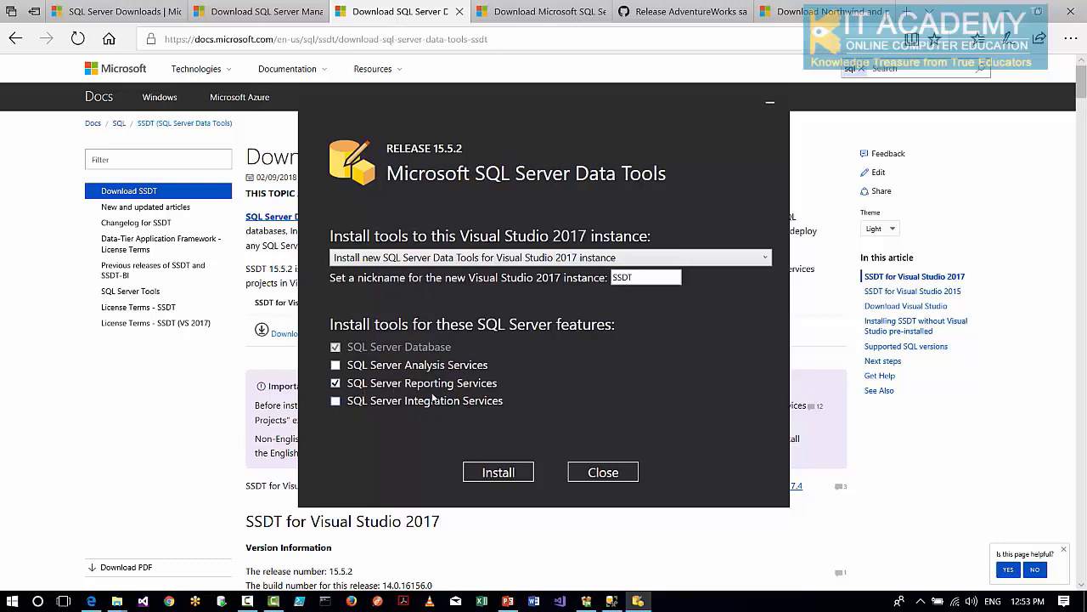
click(489, 469)
click(485, 474)
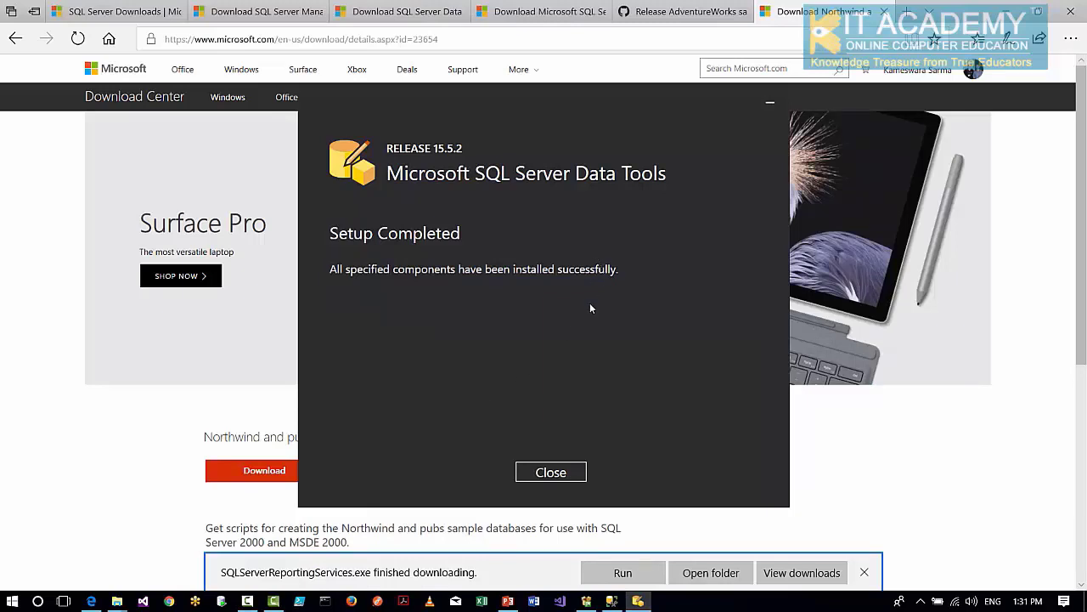
click(557, 476)
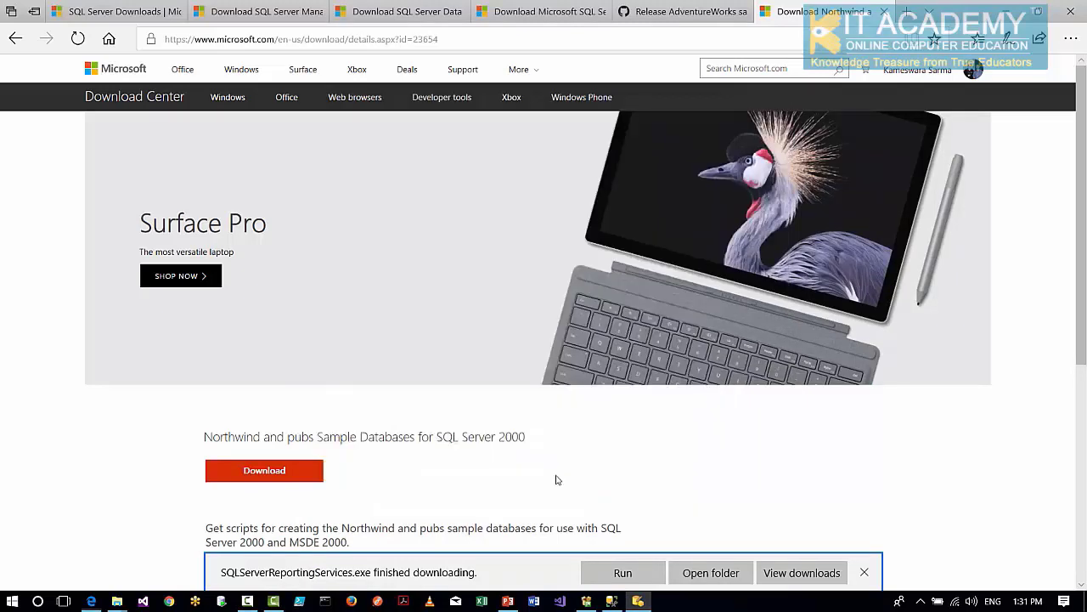
Find Visual Studio 2017 (SSDT) among the installed Windows apps and launch it
click(12, 601)
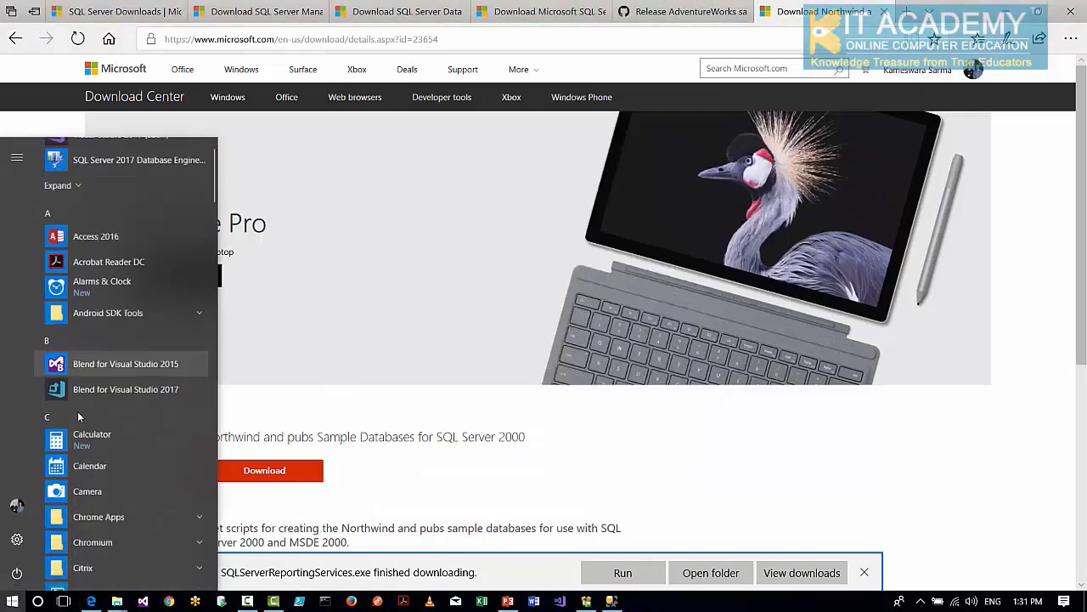
scroll(85, 408, down, 6)
scroll(85, 421, down, 10)
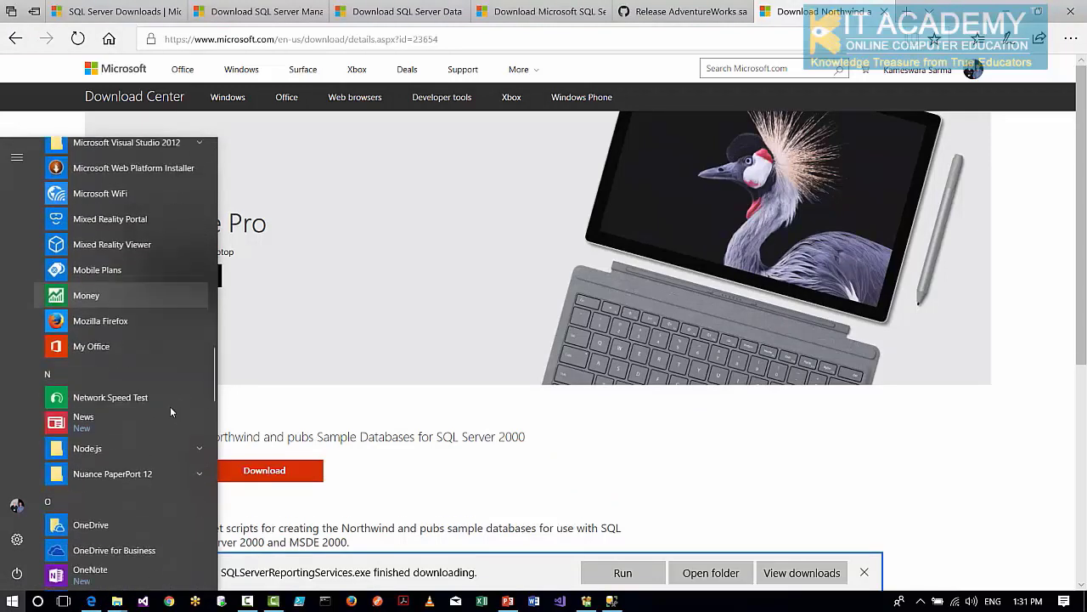
scroll(170, 412, up, 3)
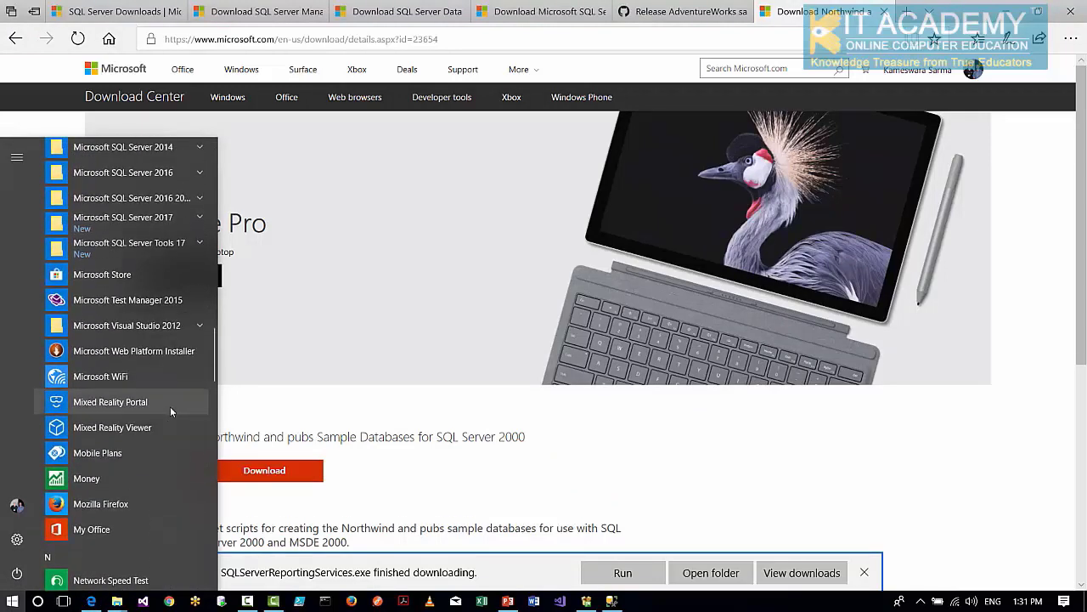
scroll(170, 414, down, 6)
scroll(171, 427, down, 3)
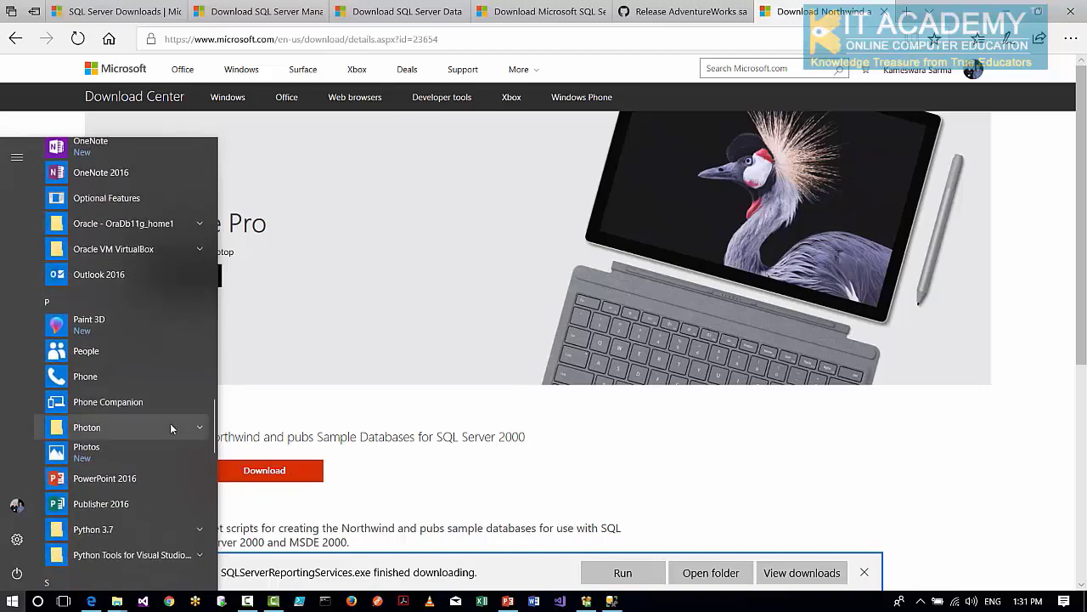
scroll(170, 423, down, 9)
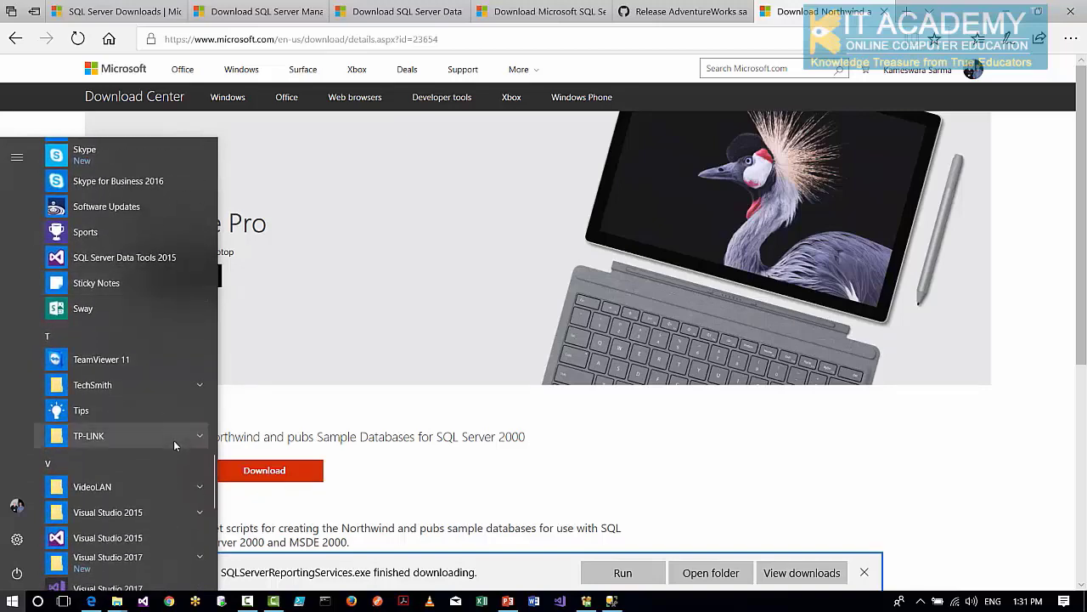
scroll(173, 440, down, 1)
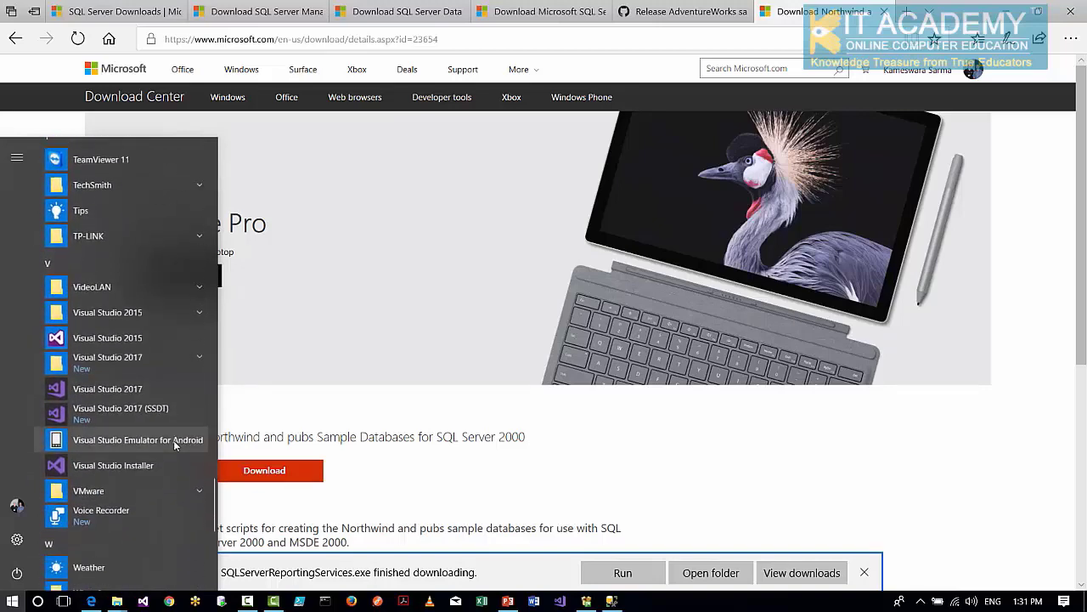
click(139, 410)
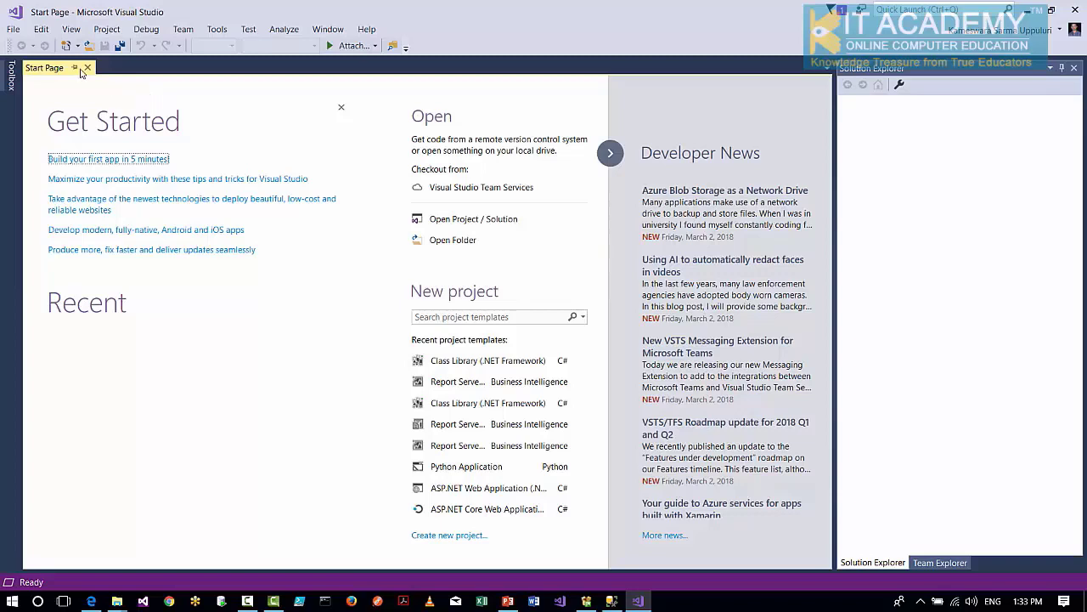
Examine the Reporting Services templates under Business Intelligence for a new project, and cancel without creating one
click(12, 30)
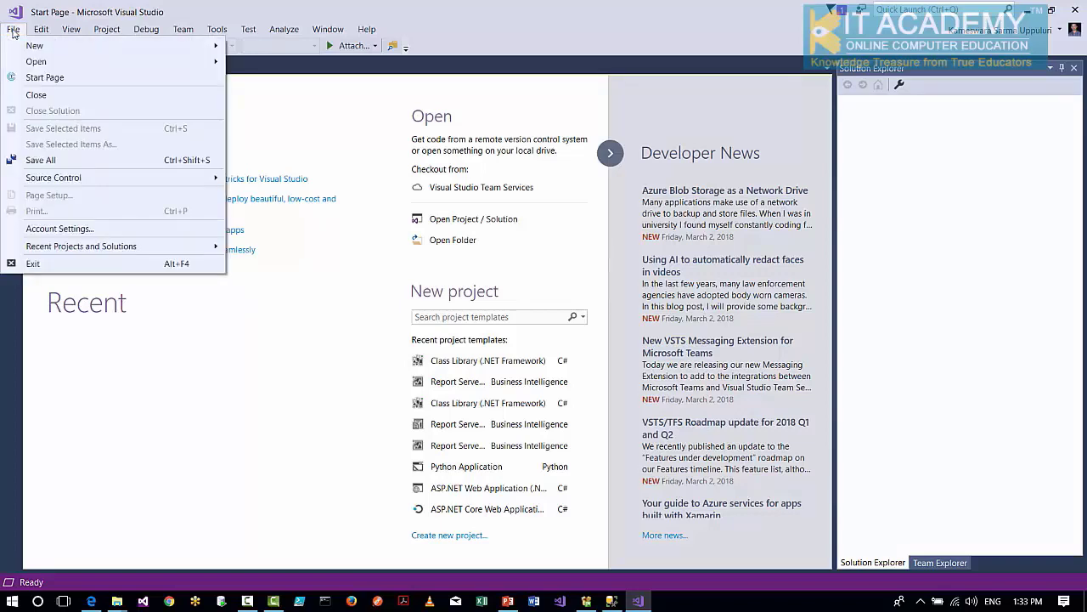
mouse_move(30, 46)
click(247, 49)
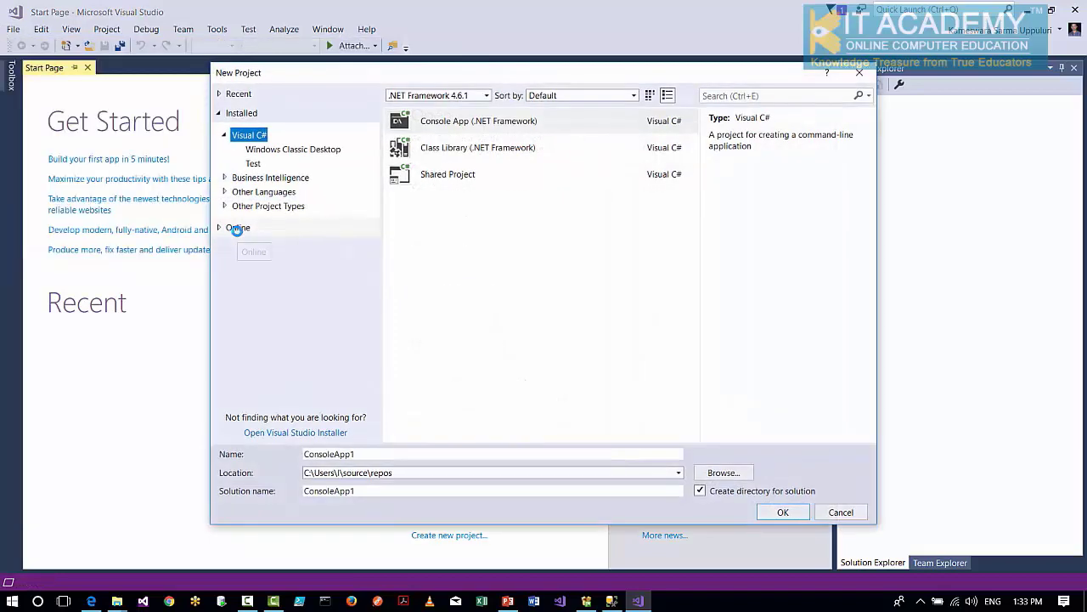
click(255, 179)
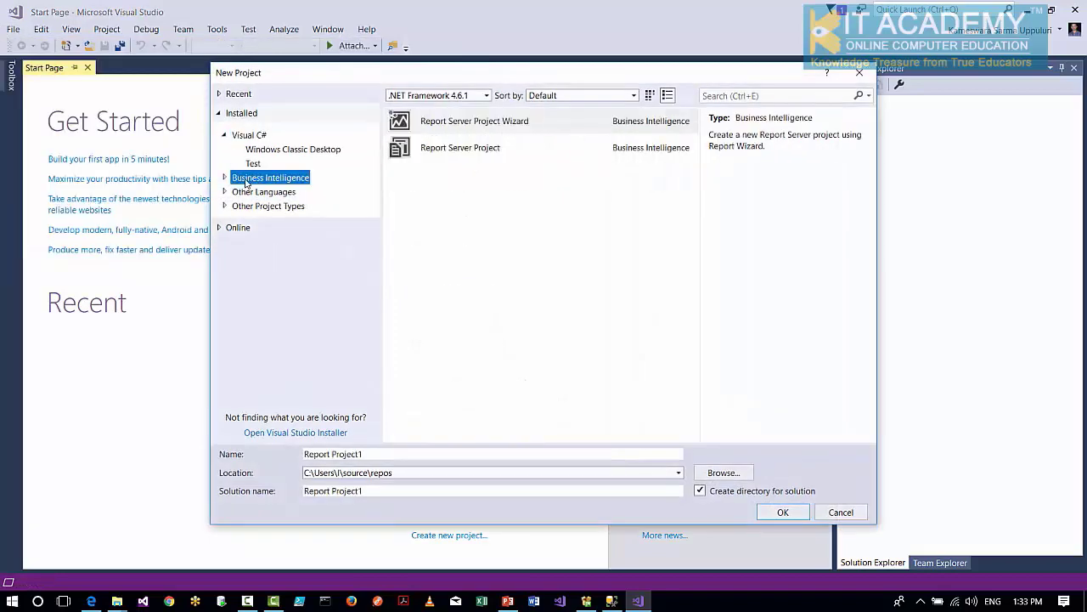
click(224, 177)
click(255, 196)
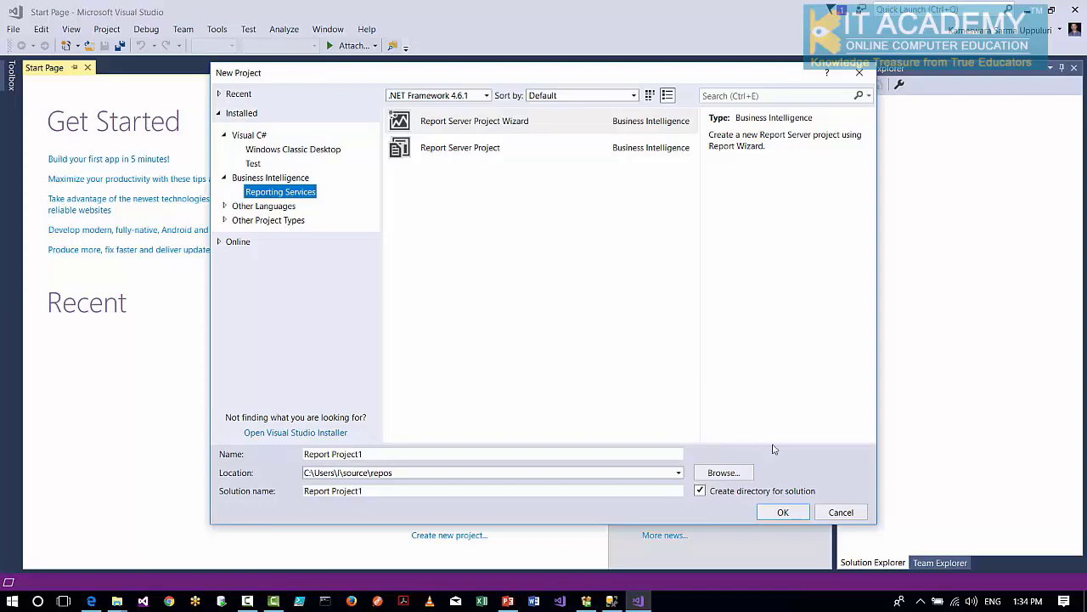
click(835, 511)
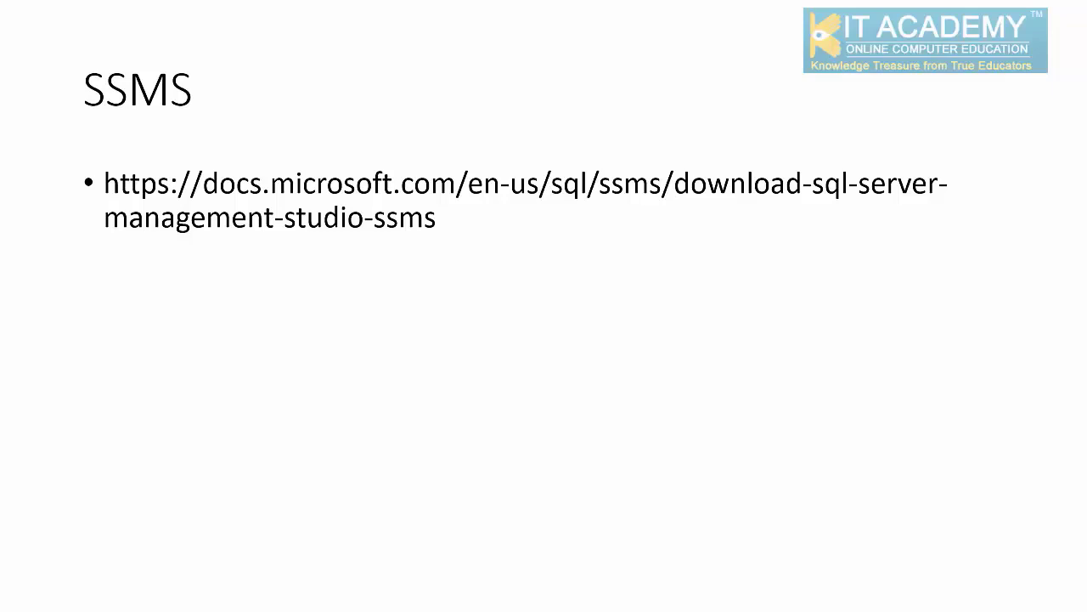
Switch to the browser's SSMS download page and save the SQL Server Management Studio 17.5 setup file
key(alt+Tab)
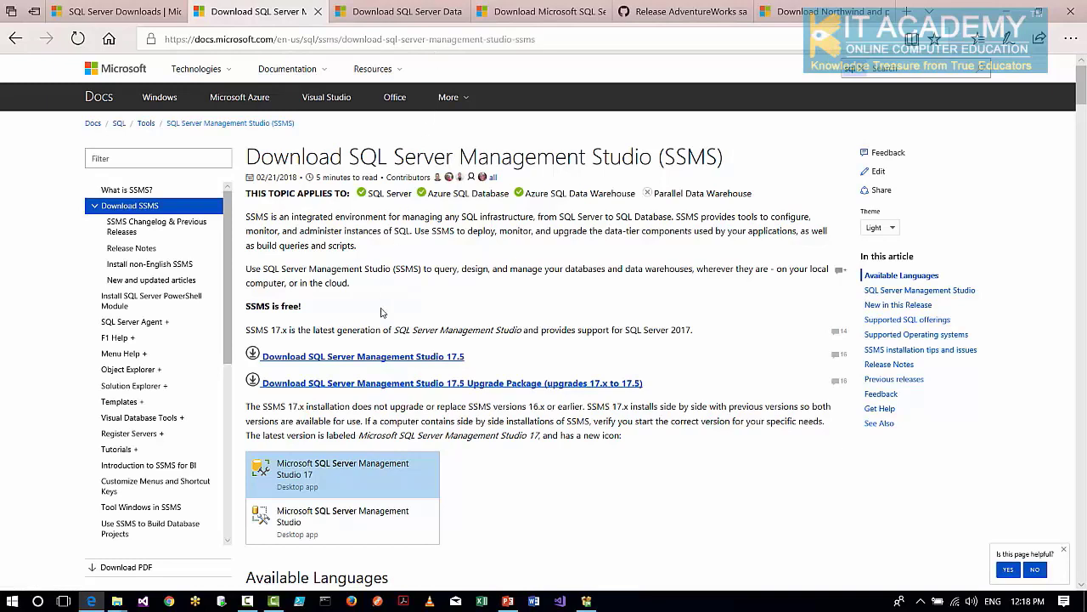
click(384, 357)
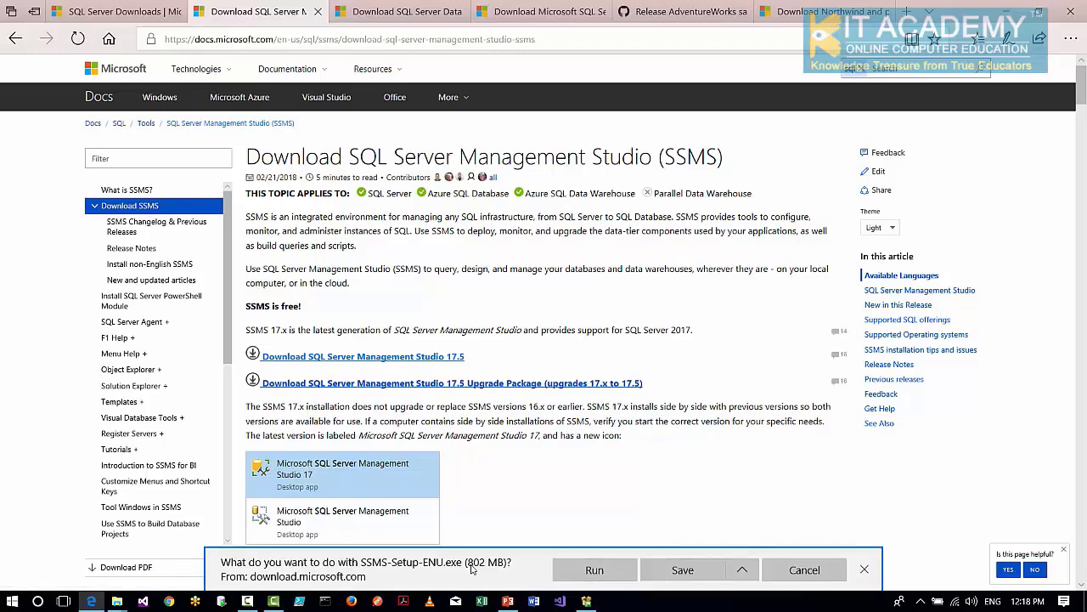
click(659, 571)
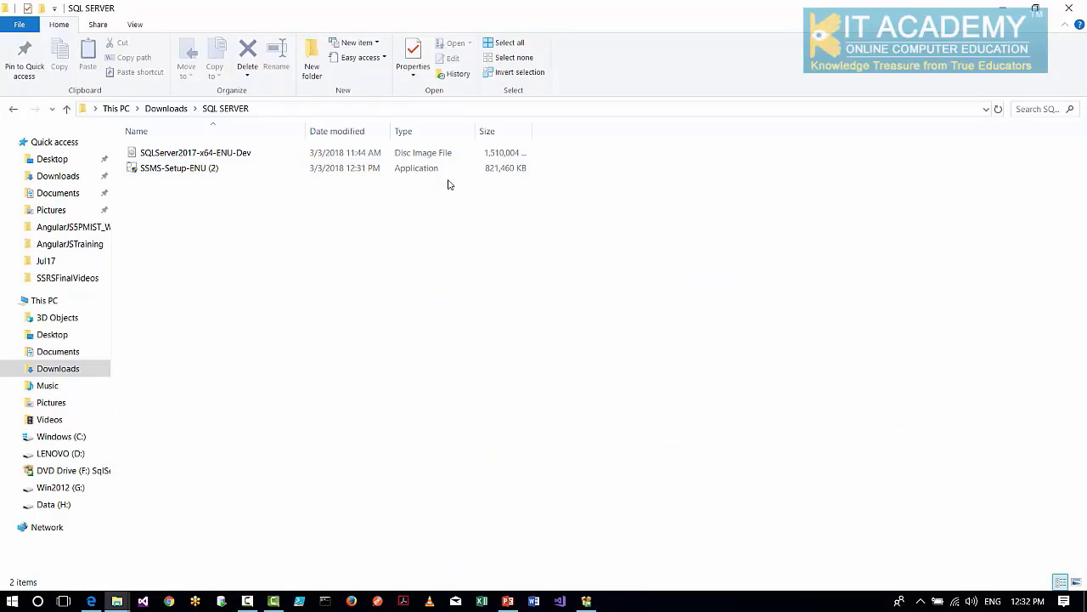
Run SSMS-Setup-ENU (2) from the SQL SERVER downloads folder, install Management Studio 17.5, and close the completed setup
double_click(213, 169)
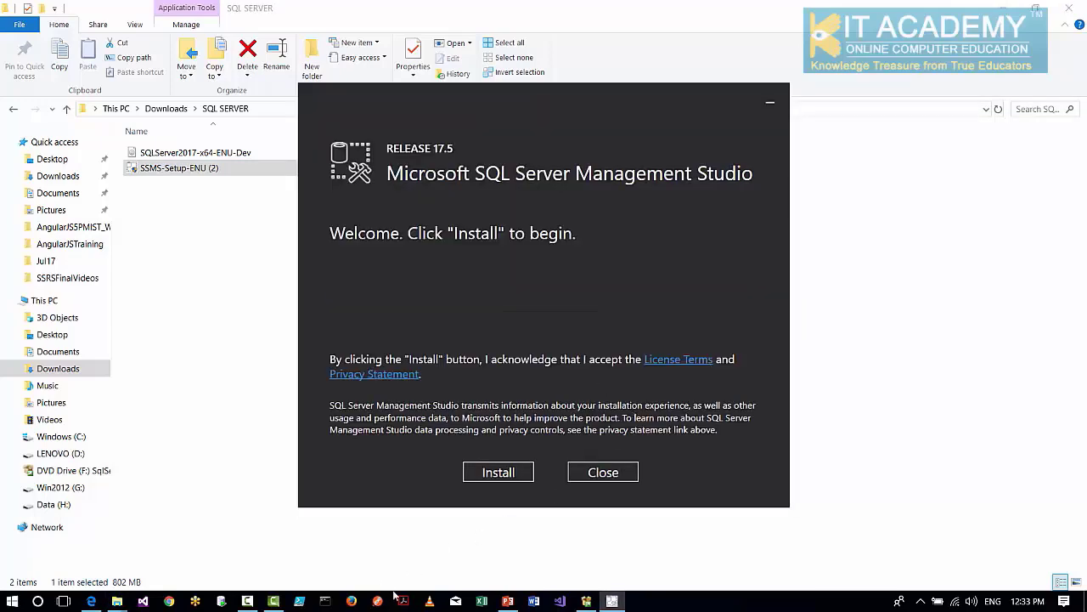
mouse_move(263, 600)
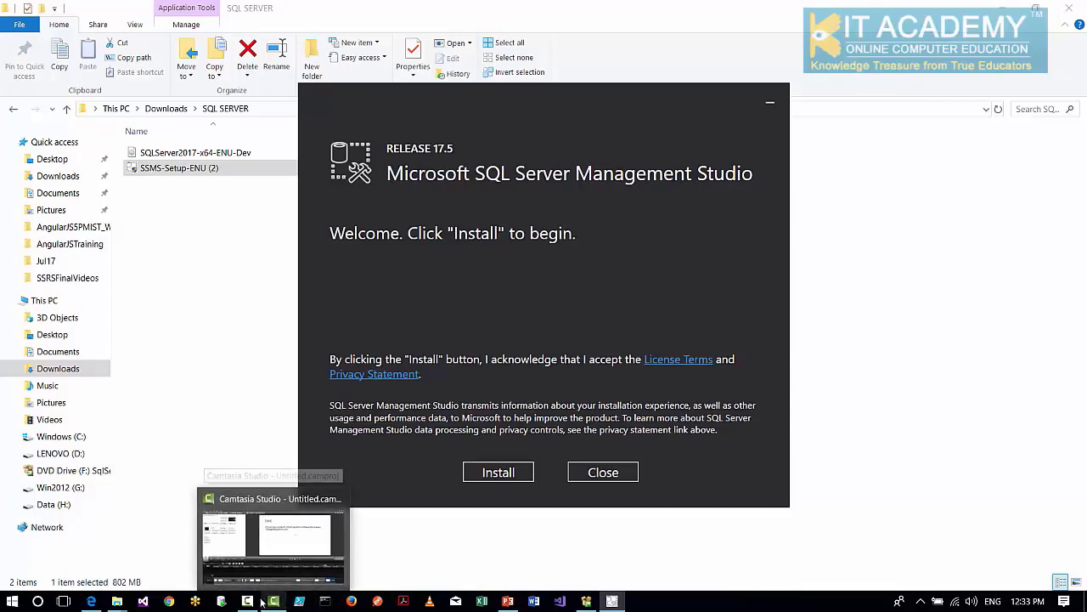
mouse_move(249, 546)
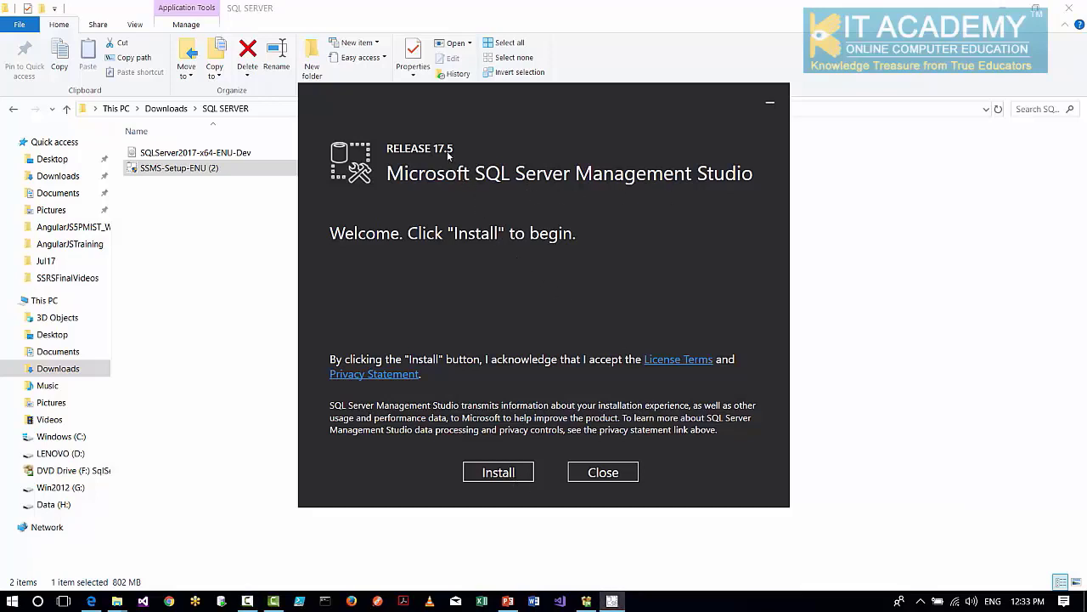
click(511, 474)
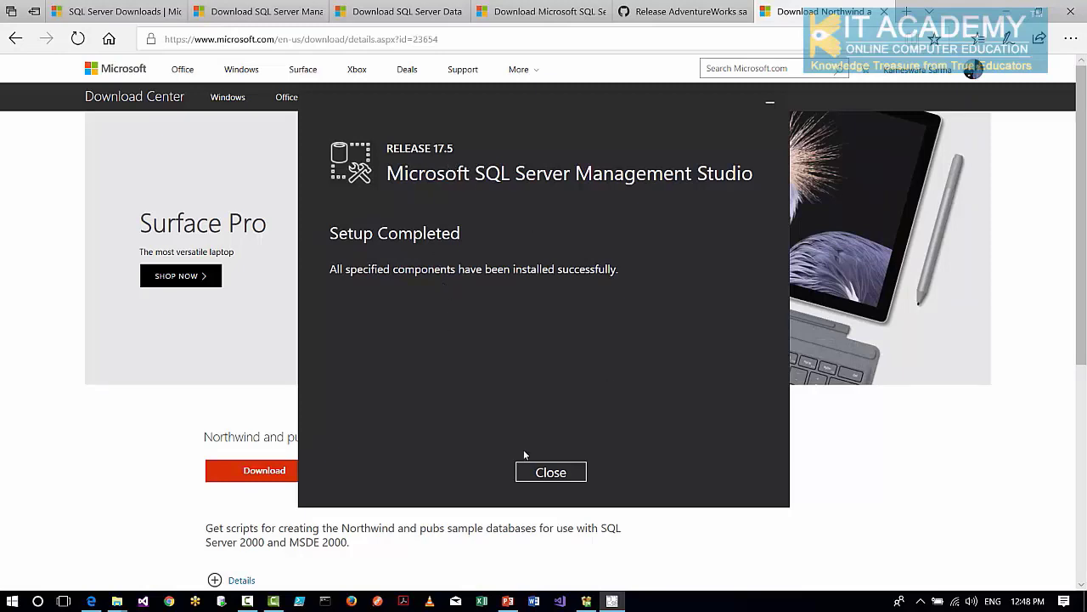
click(538, 472)
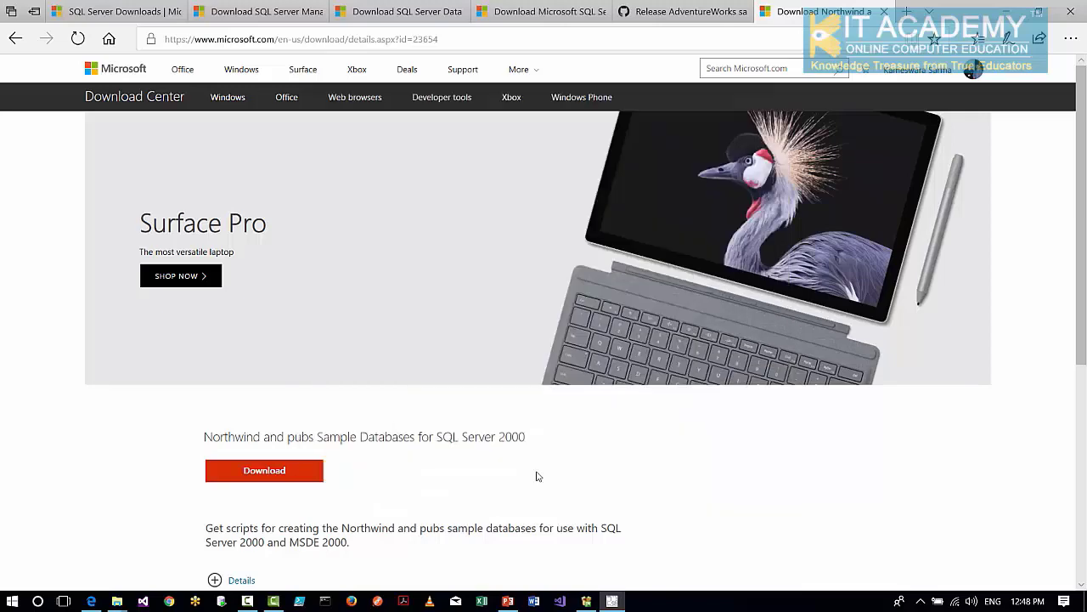
Launch SQL Server Management Studio from the Microsoft SQL Server Tools 17 group of the installed Windows apps
click(12, 601)
scroll(88, 441, down, 15)
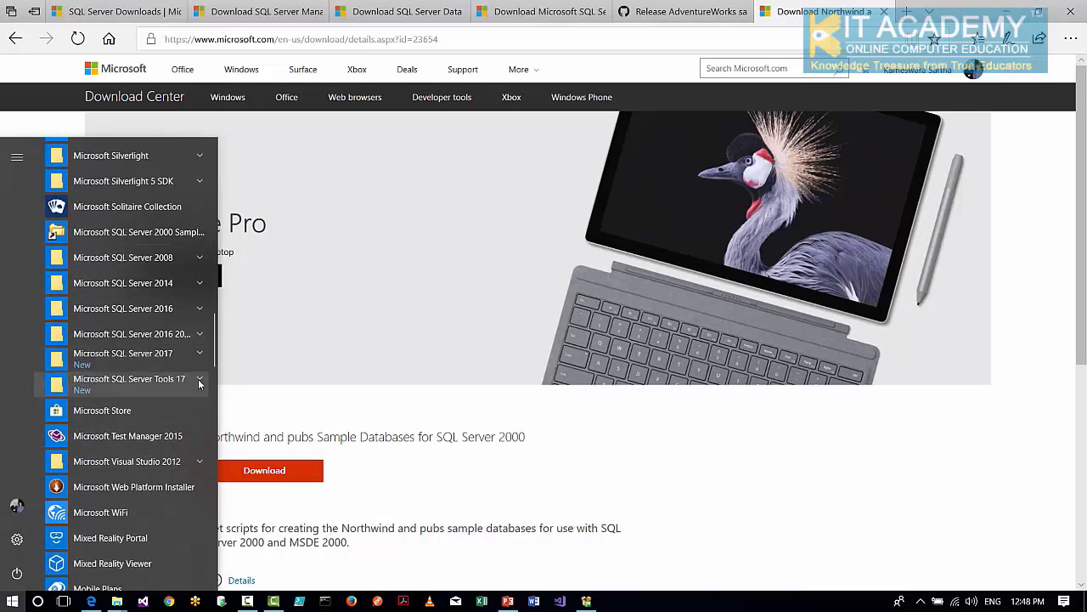
click(199, 384)
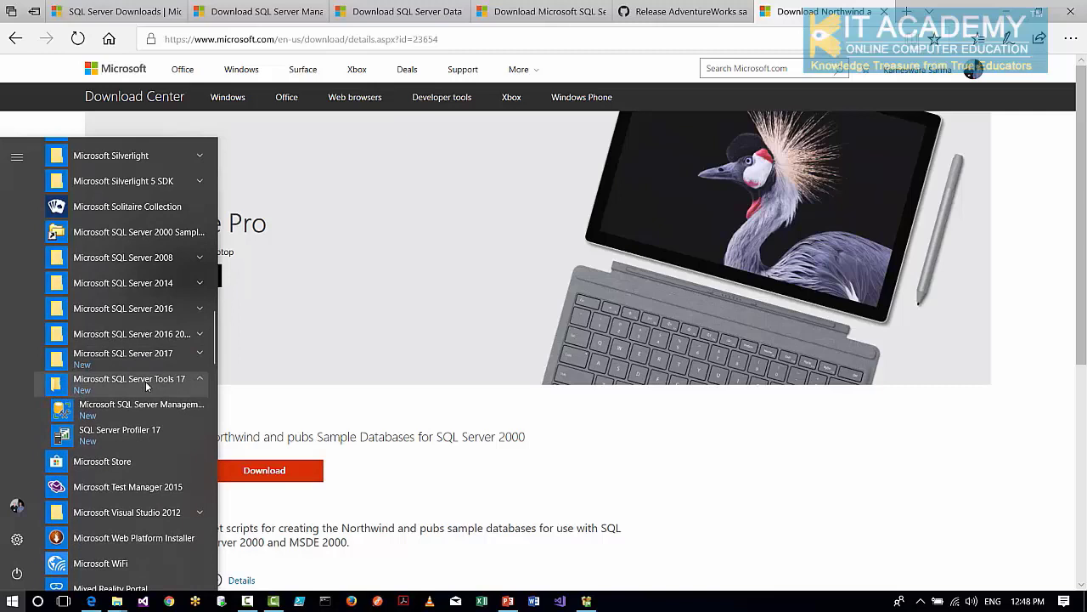
click(177, 411)
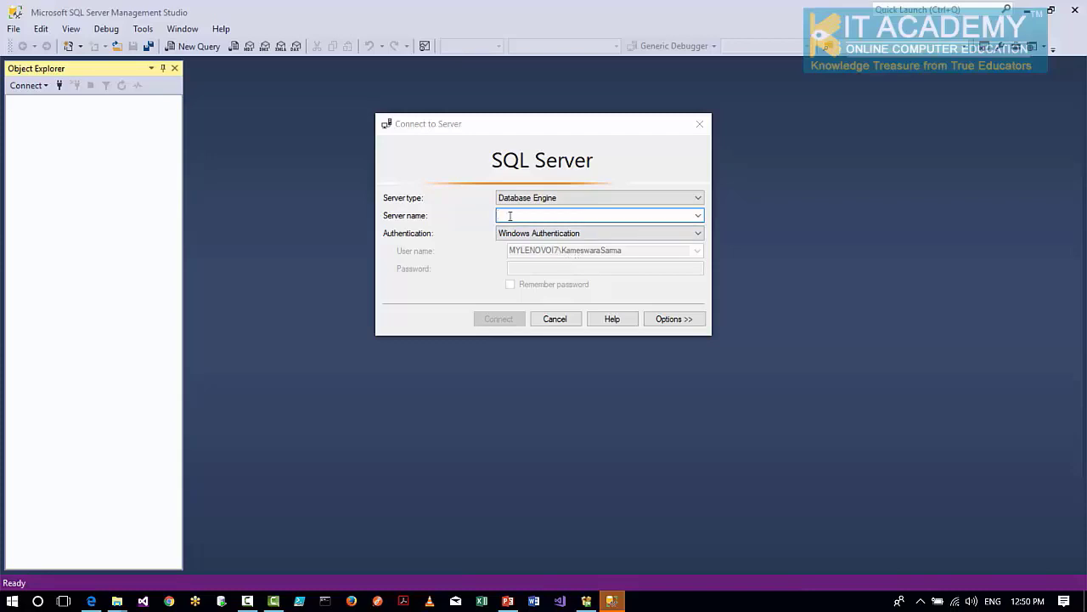
Connect to the database engine instance .\SQL2017 with Windows Authentication, and expand its Databases folder
key(Caps_Lock)
text(.\)
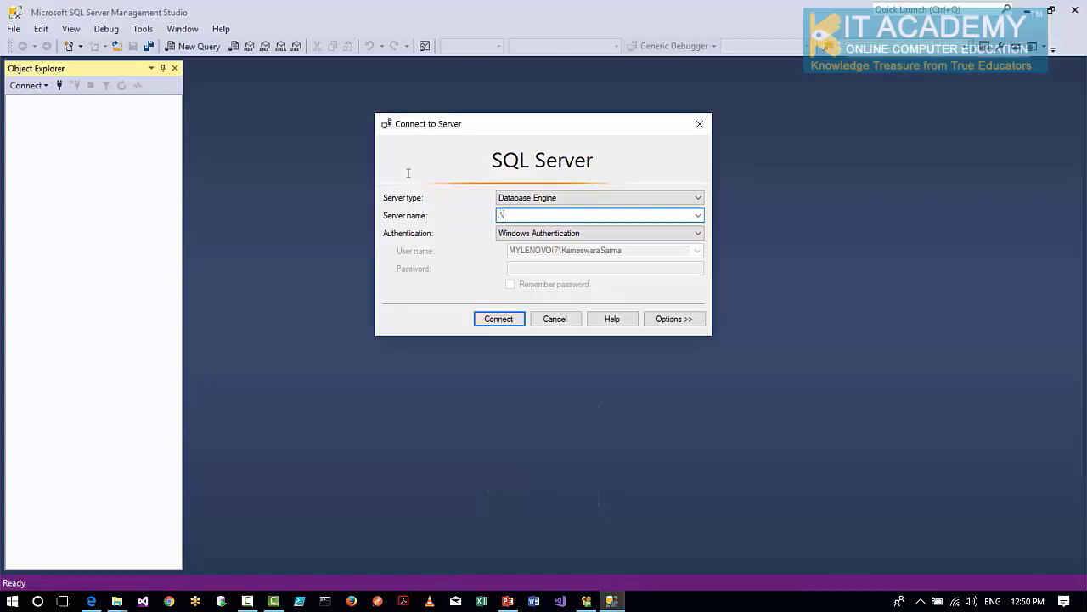
text(SQL2017)
click(497, 320)
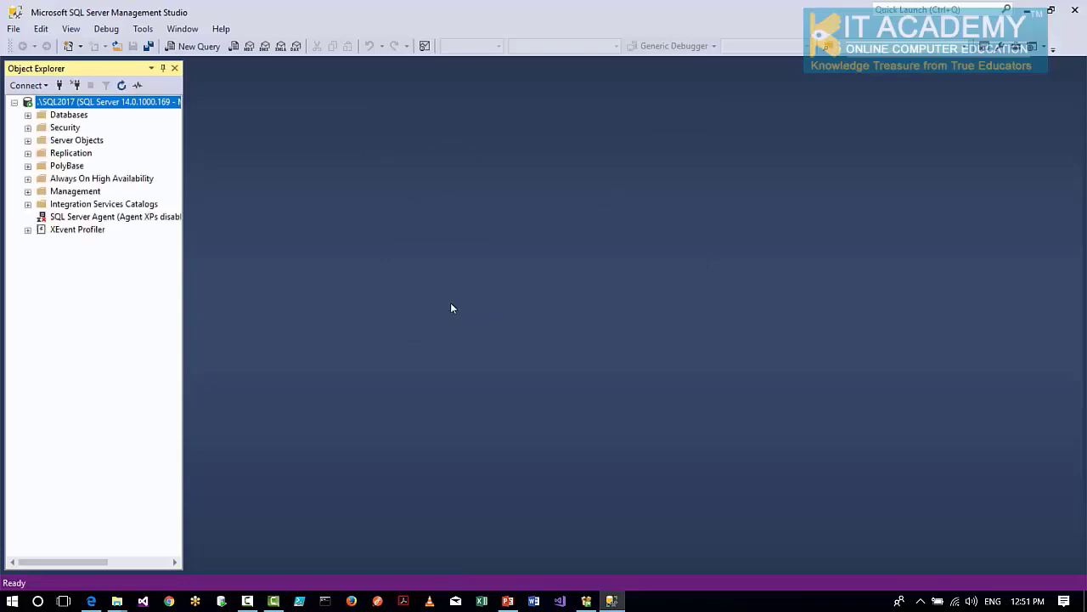
click(28, 116)
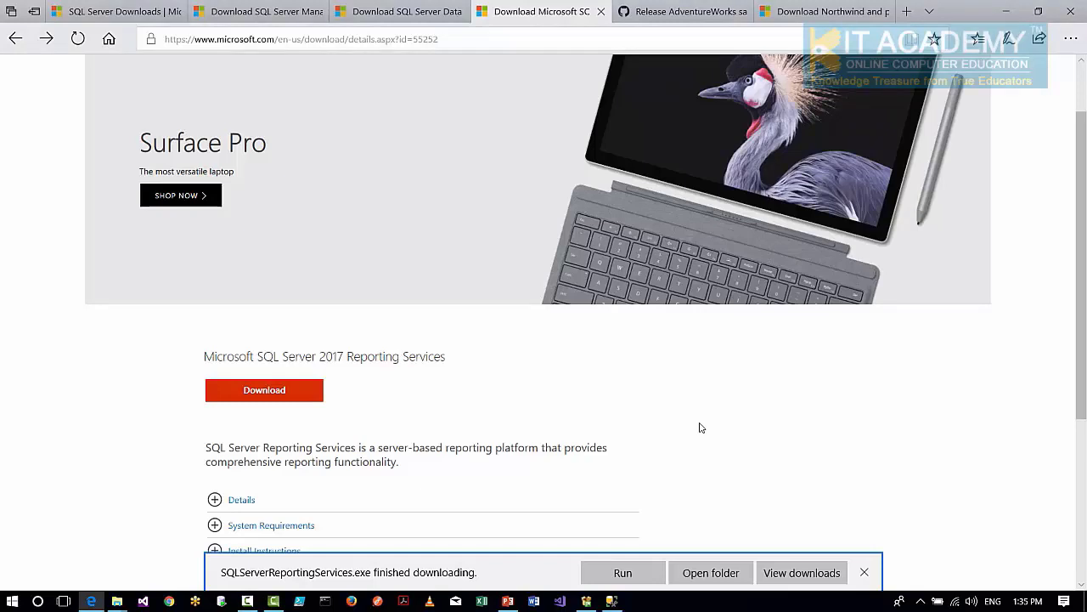
Review the browser's open download pages for SQL Server 2017, Management Studio, Data Tools and Reporting Services
click(113, 13)
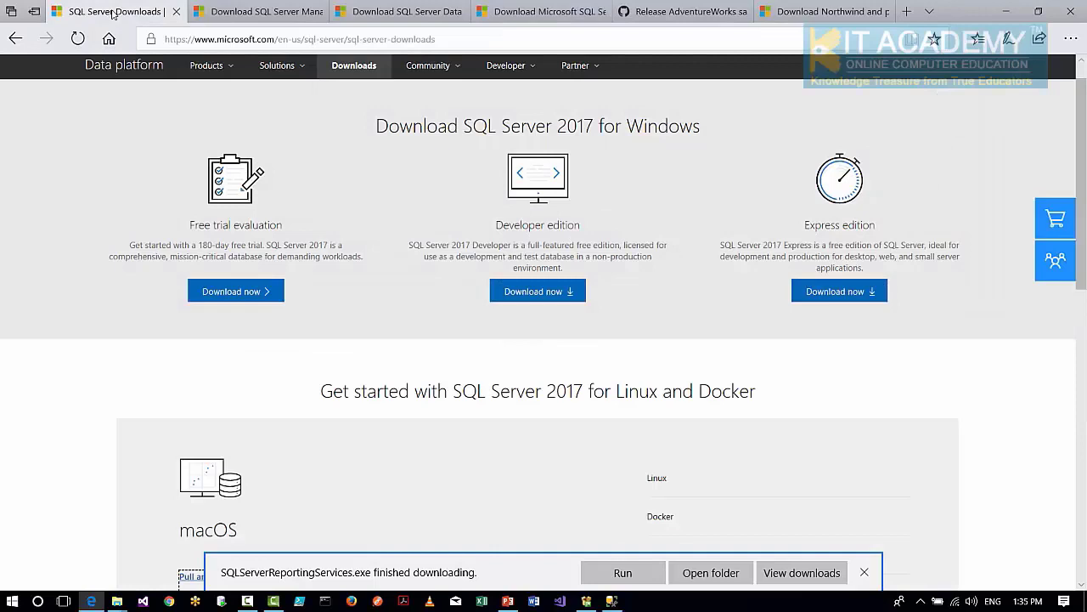
click(254, 11)
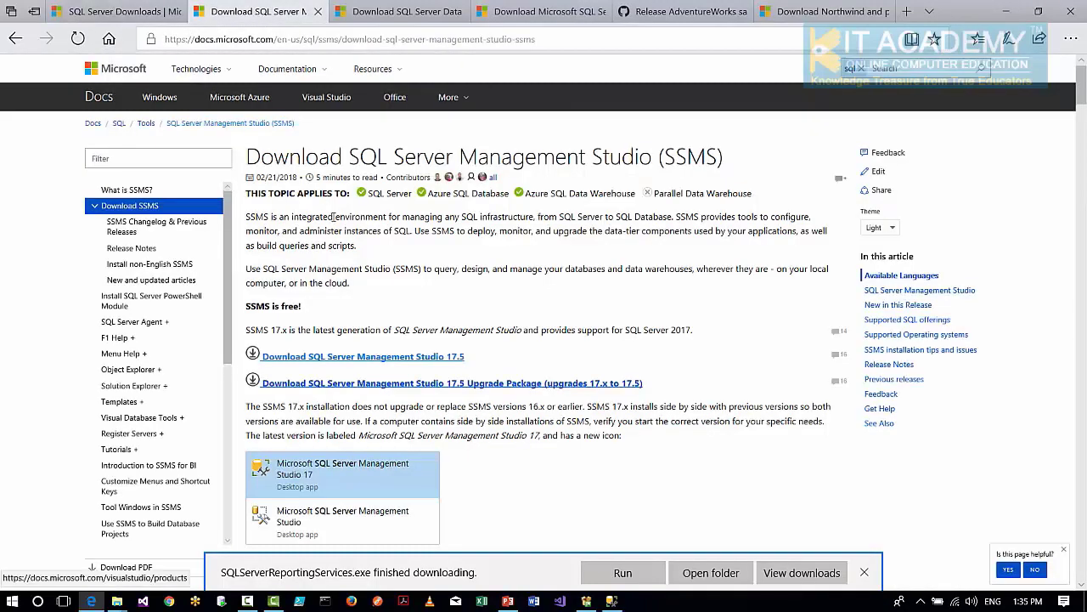
click(374, 17)
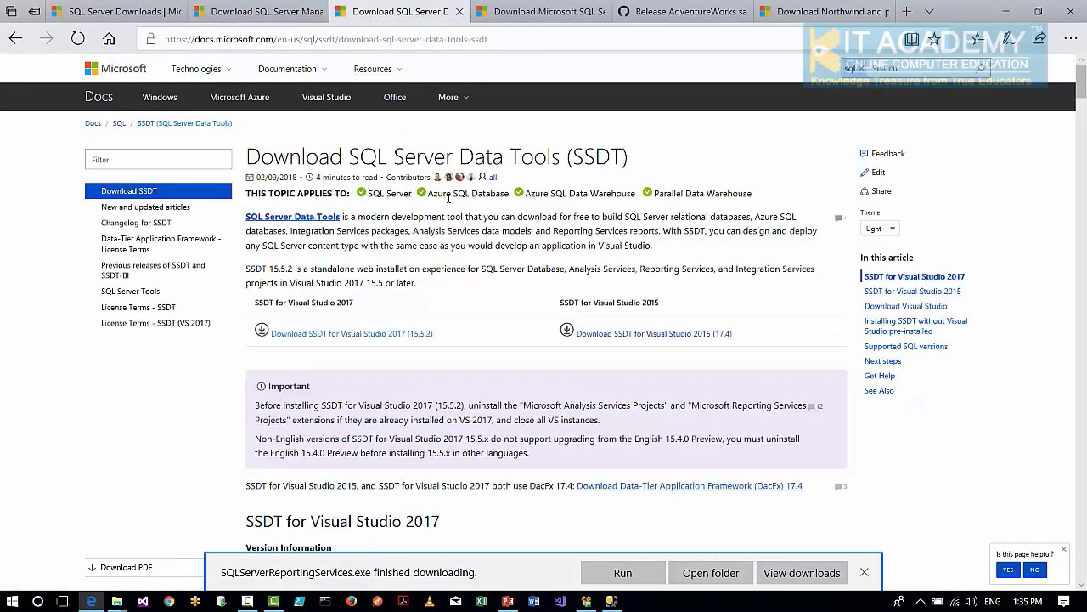
click(557, 13)
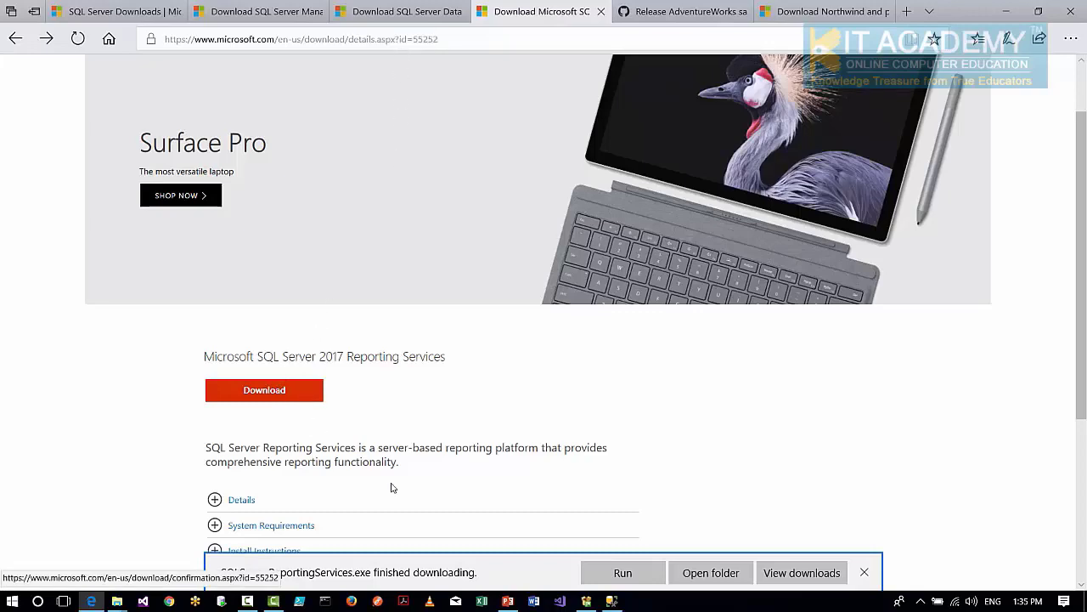
Run the downloaded Reporting Services setup and install the free Evaluation edition, Reporting Services only, in C:\Program Files\Microsoft SQL Server Reporting Services
click(609, 576)
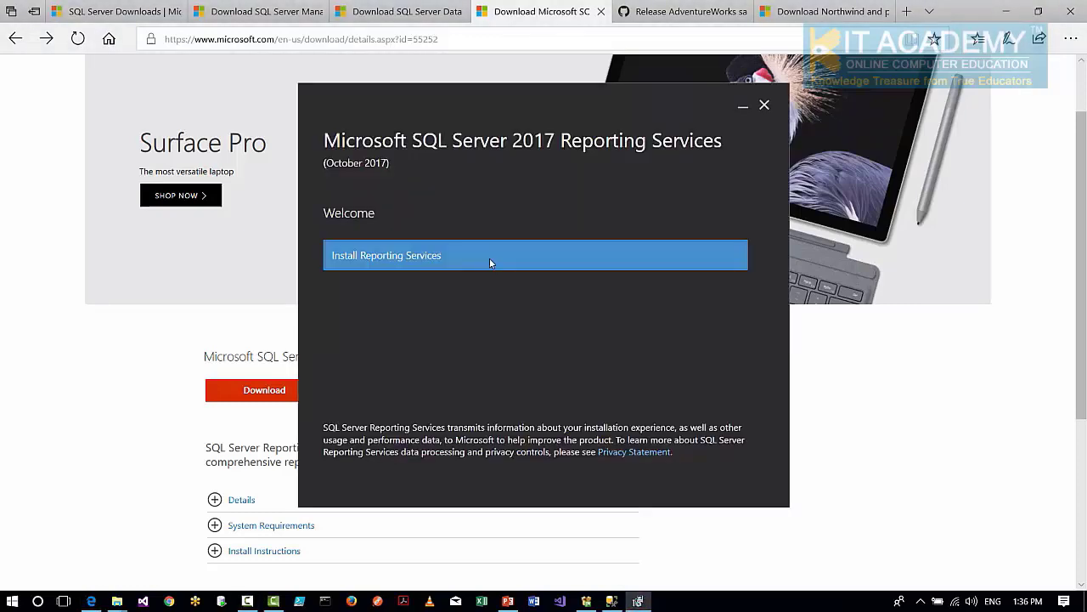
click(490, 258)
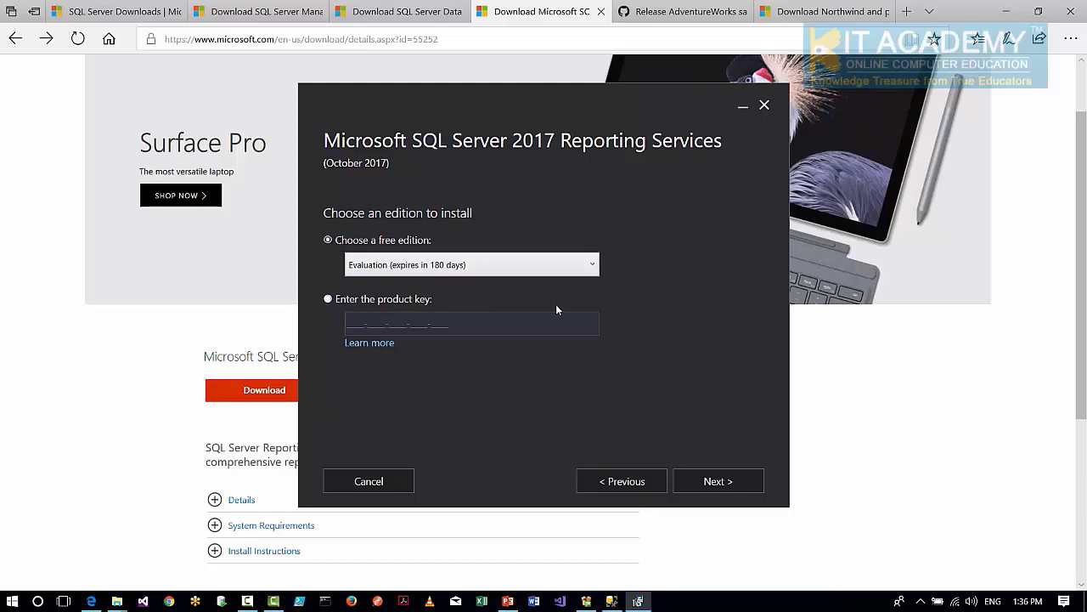
click(718, 481)
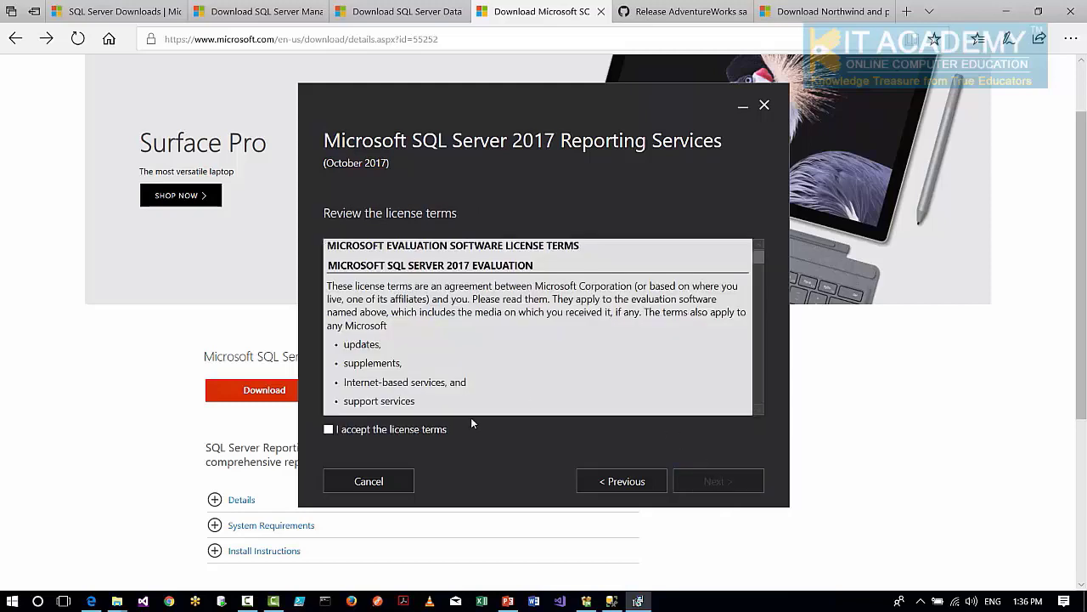
click(422, 431)
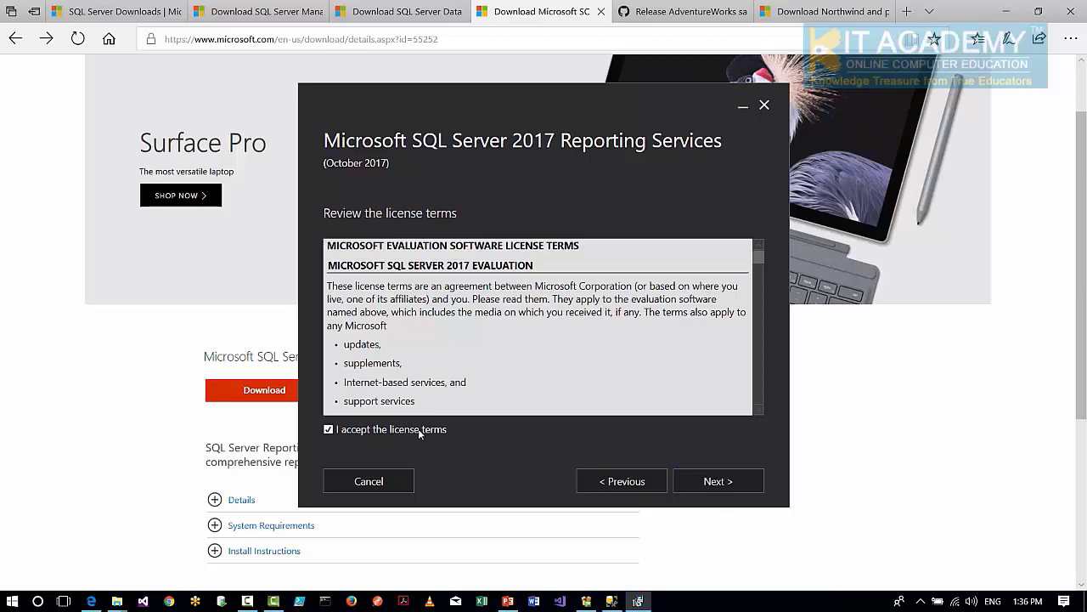
click(702, 482)
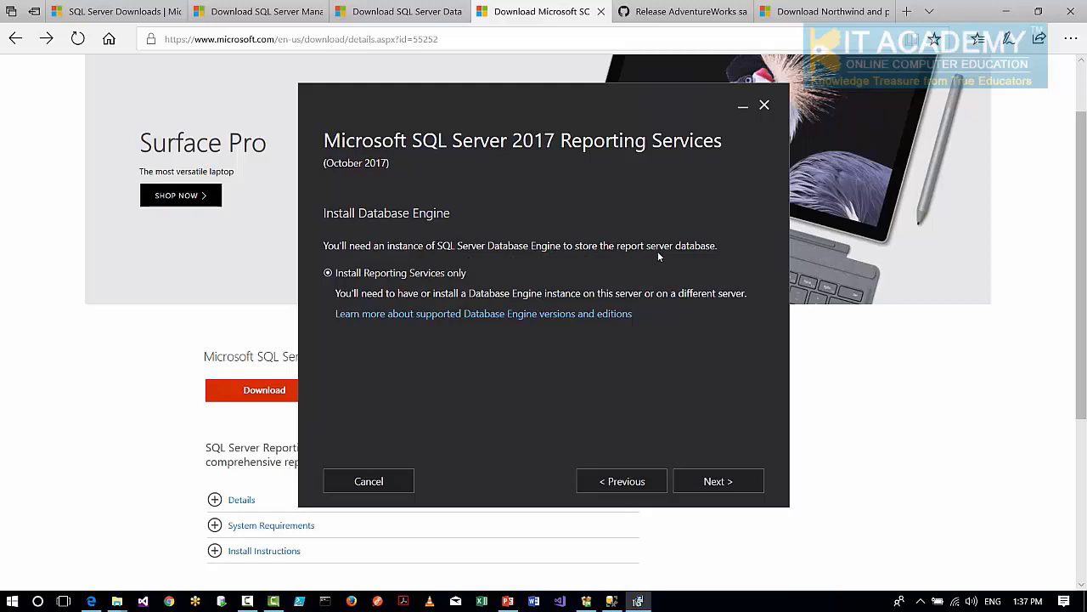
click(699, 486)
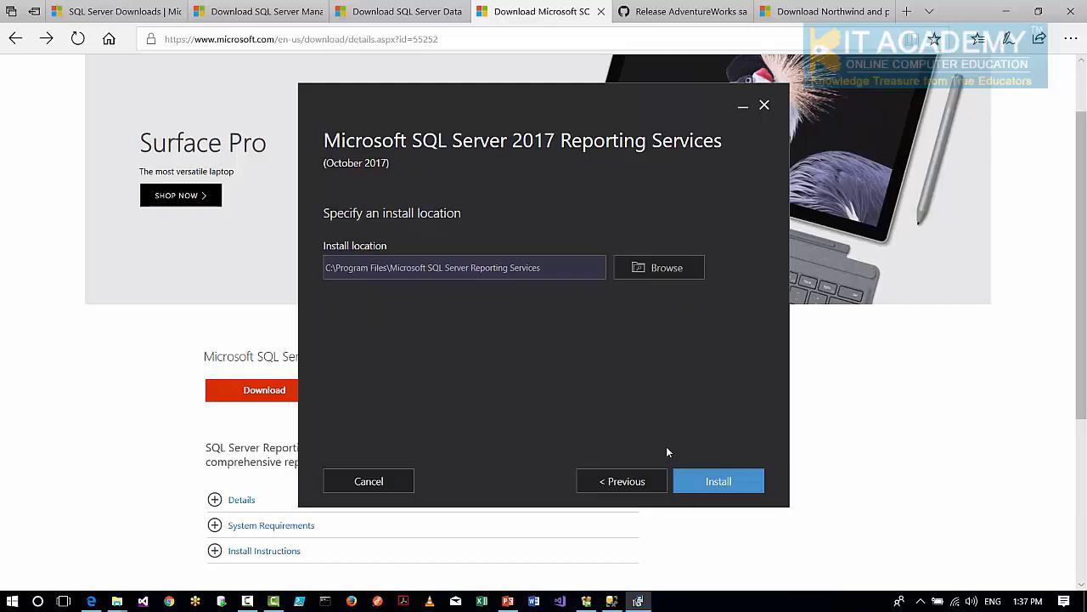
click(703, 482)
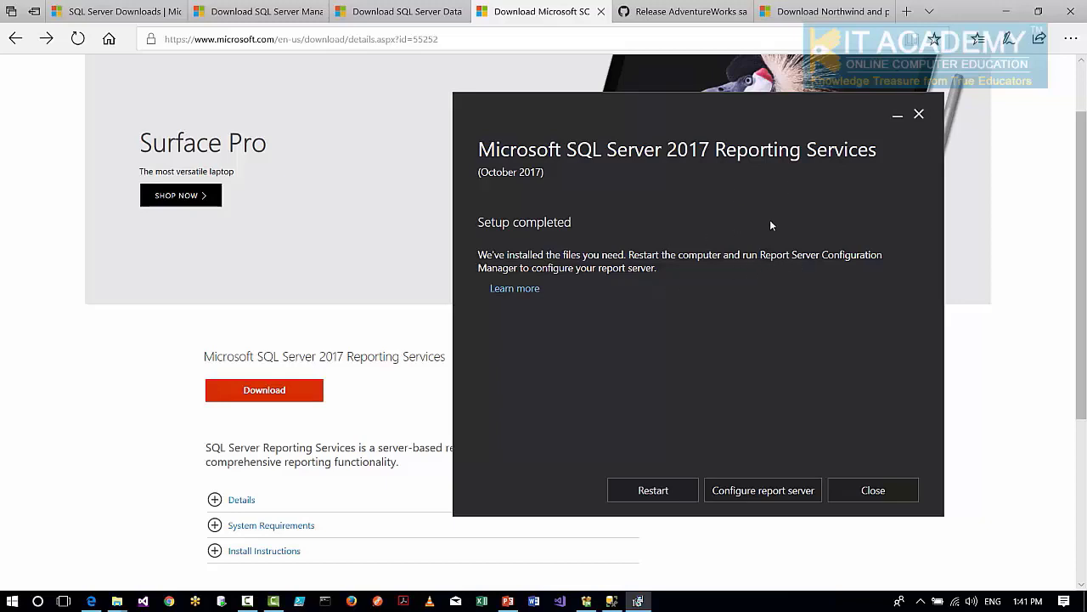
Locate the Microsoft SQL Server Reporting Services group among the installed Windows apps and expand it to check its contents
click(12, 601)
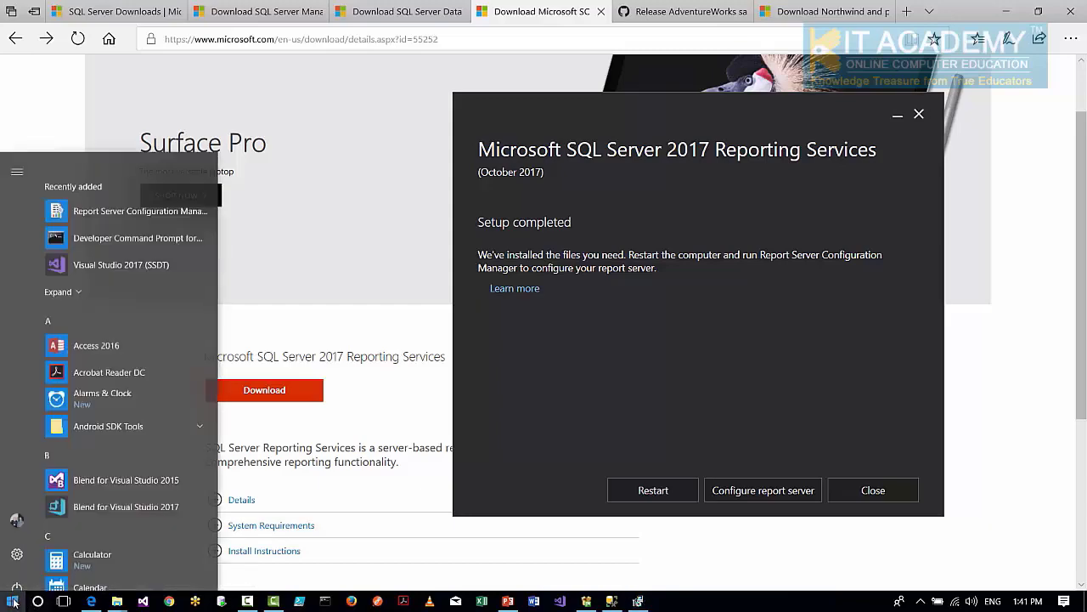
scroll(114, 425, down, 15)
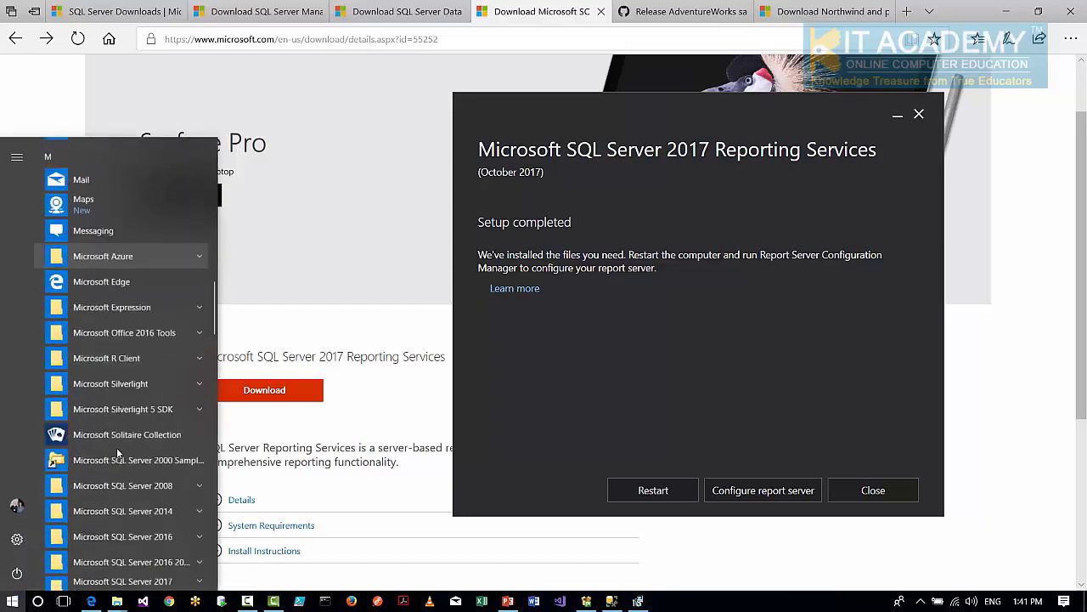
scroll(128, 452, down, 3)
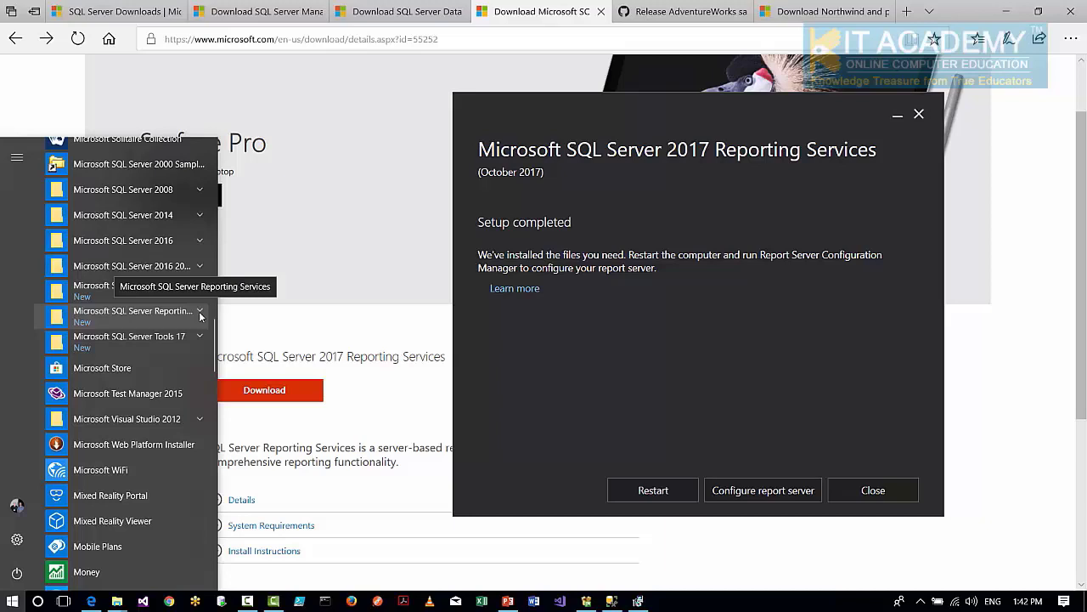
click(202, 316)
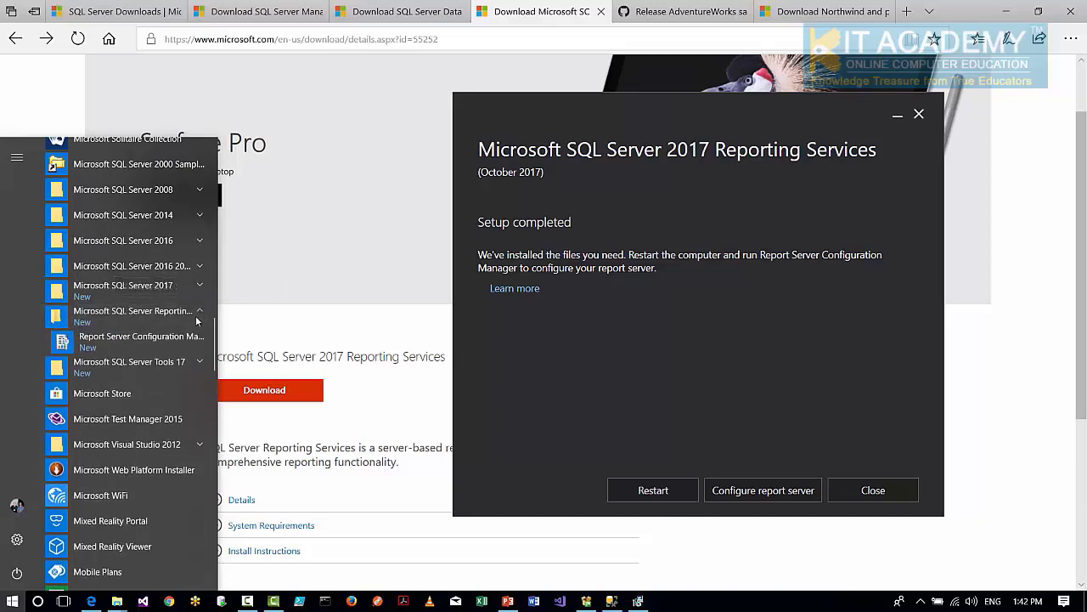
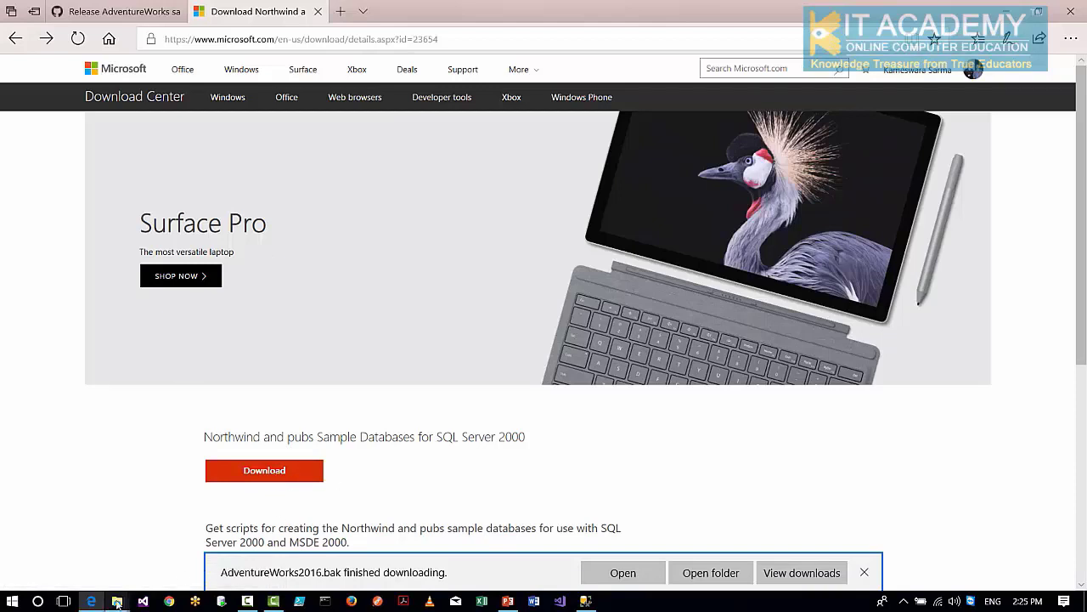
Run SQL2000SampleDb (1) from the SQL SERVER downloads folder and remove the already installed SQL Server 2000 Sample Database scripts
mouse_move(124, 600)
click(101, 491)
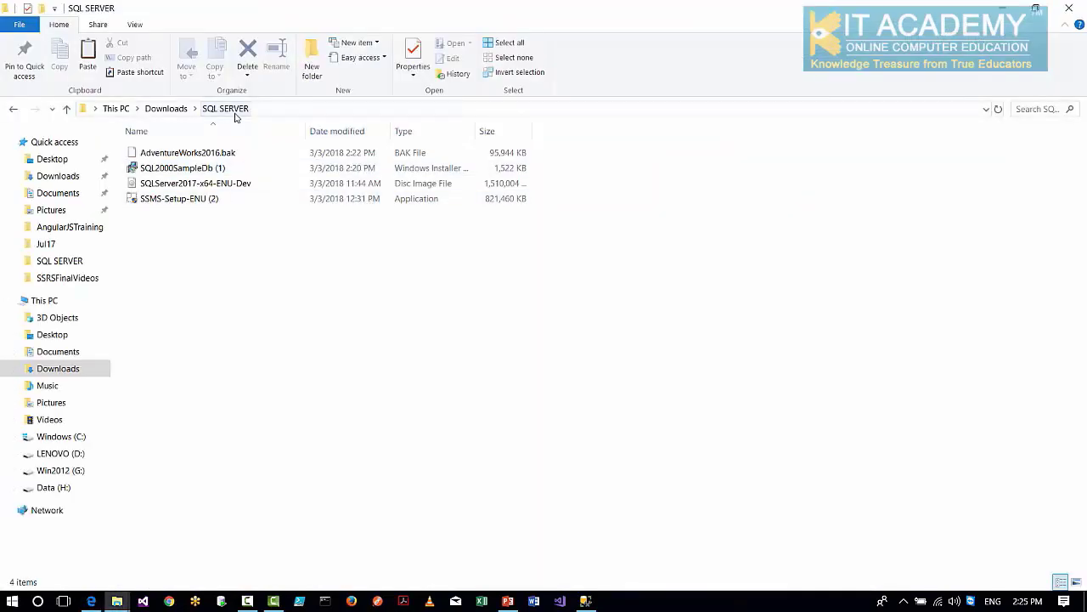
click(226, 152)
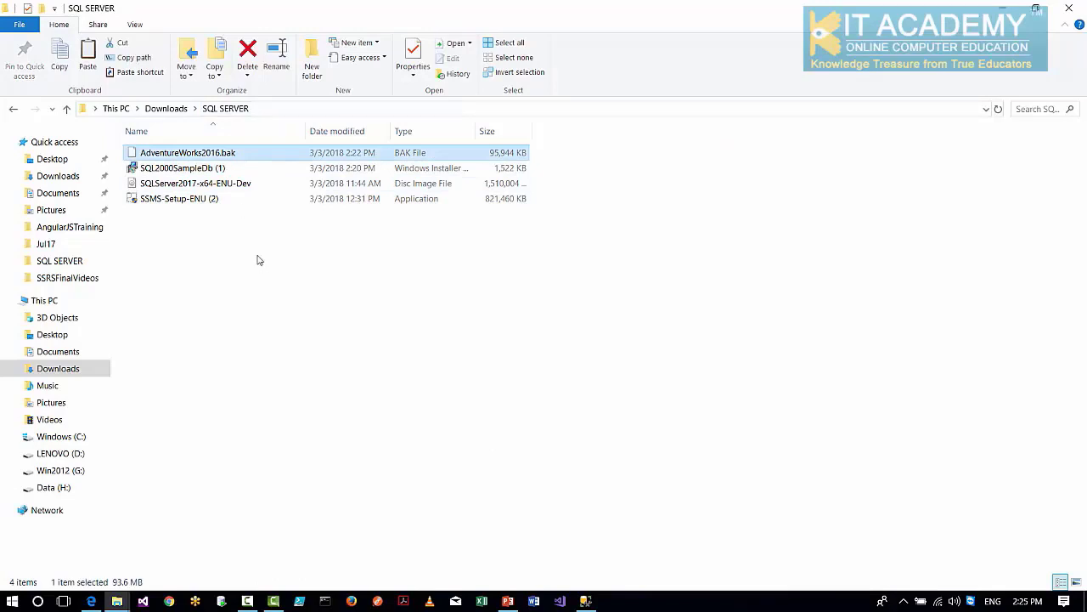
click(205, 169)
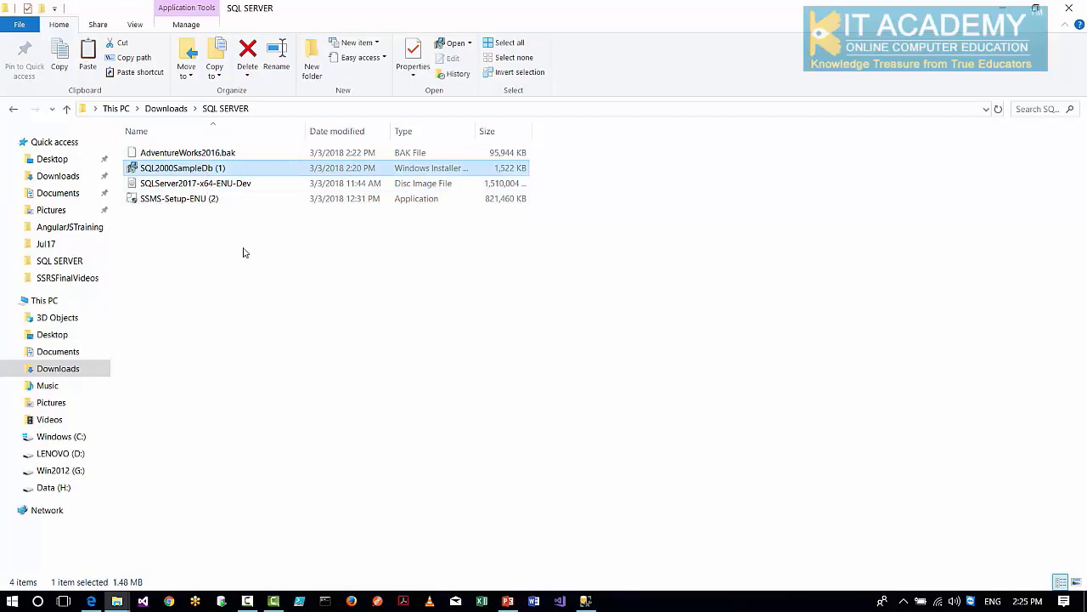
double_click(215, 174)
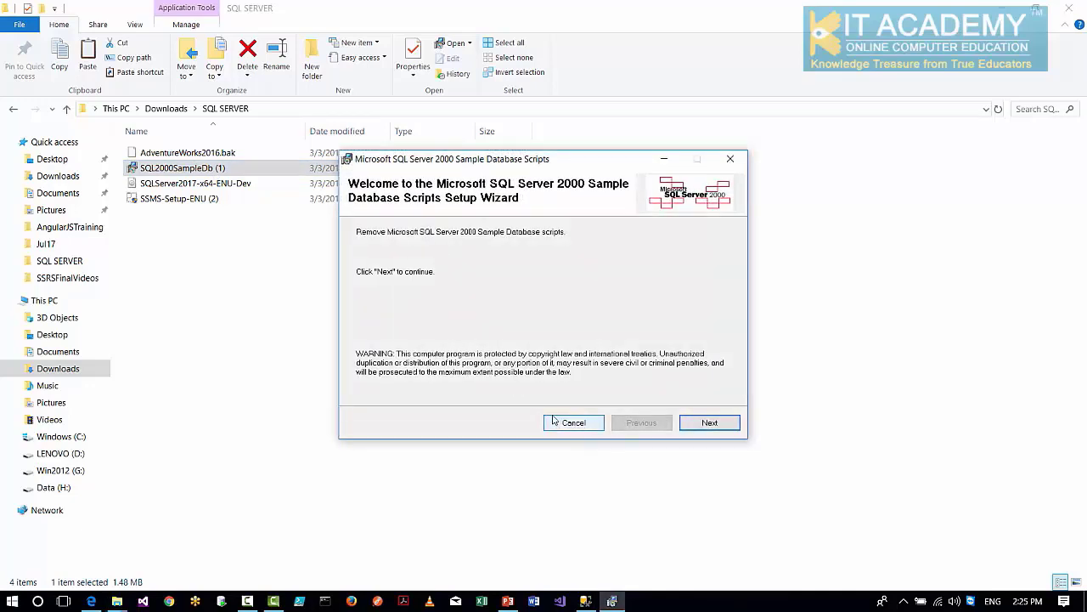
click(692, 423)
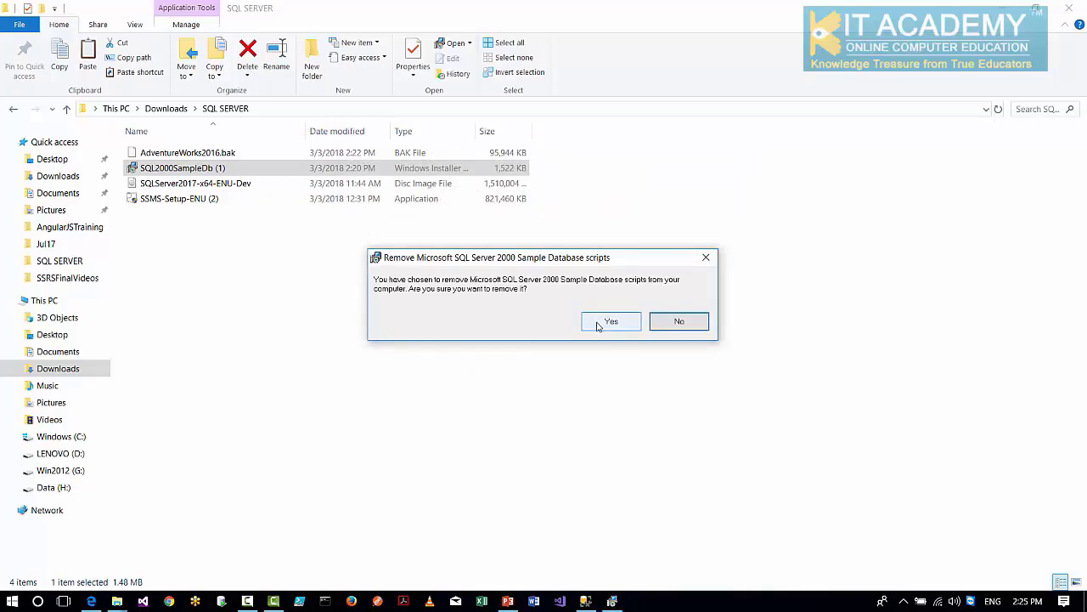
click(623, 324)
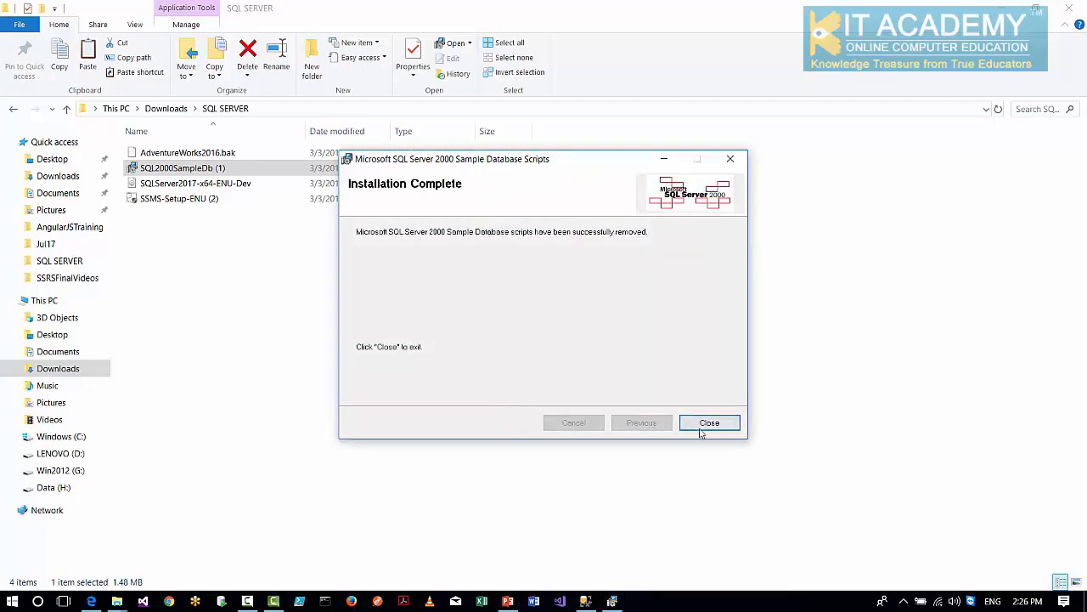
click(708, 423)
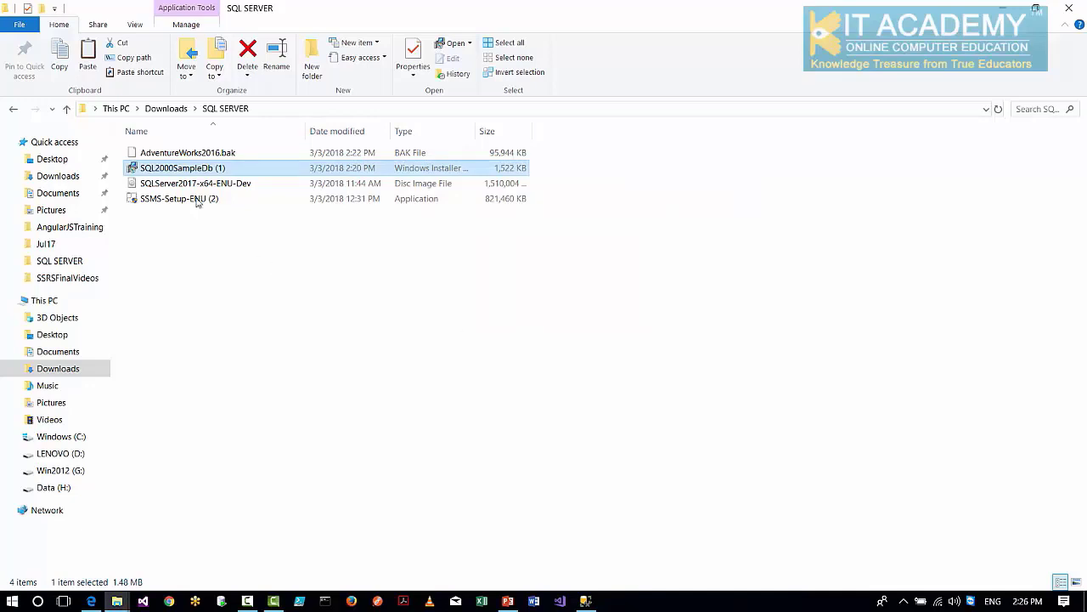
Run SQL2000SampleDb (1) again, accept its license agreement, and install the SQL Server 2000 Sample Database Scripts
double_click(187, 174)
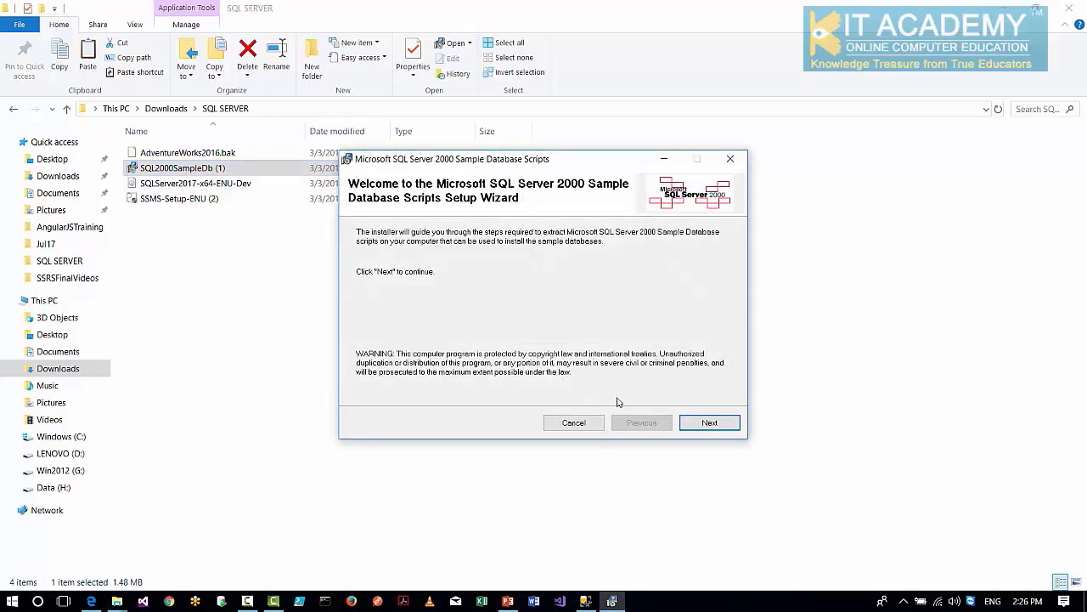
click(697, 424)
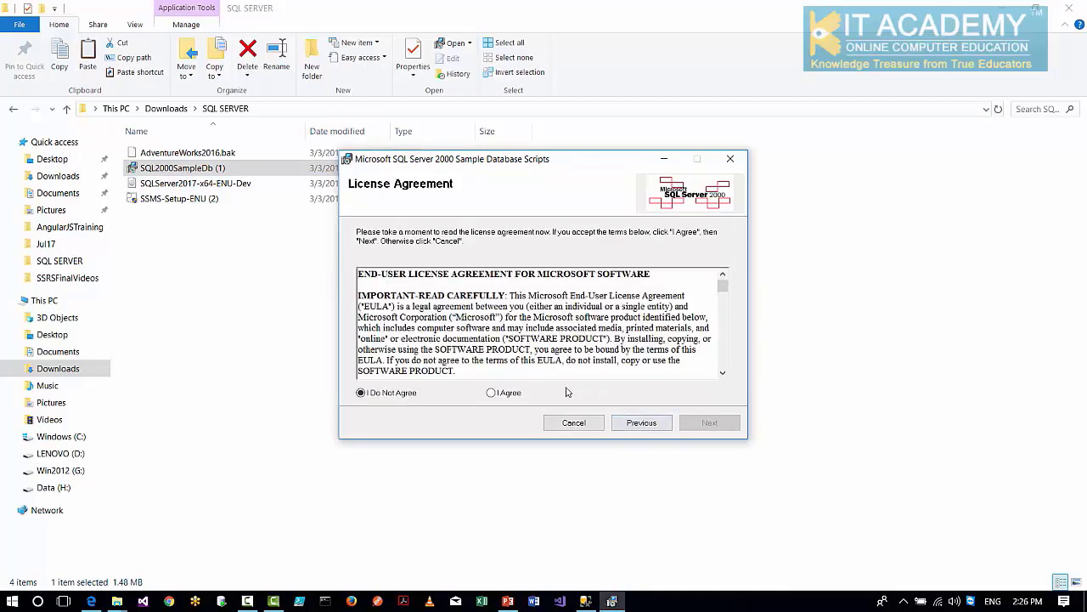
click(507, 393)
click(708, 425)
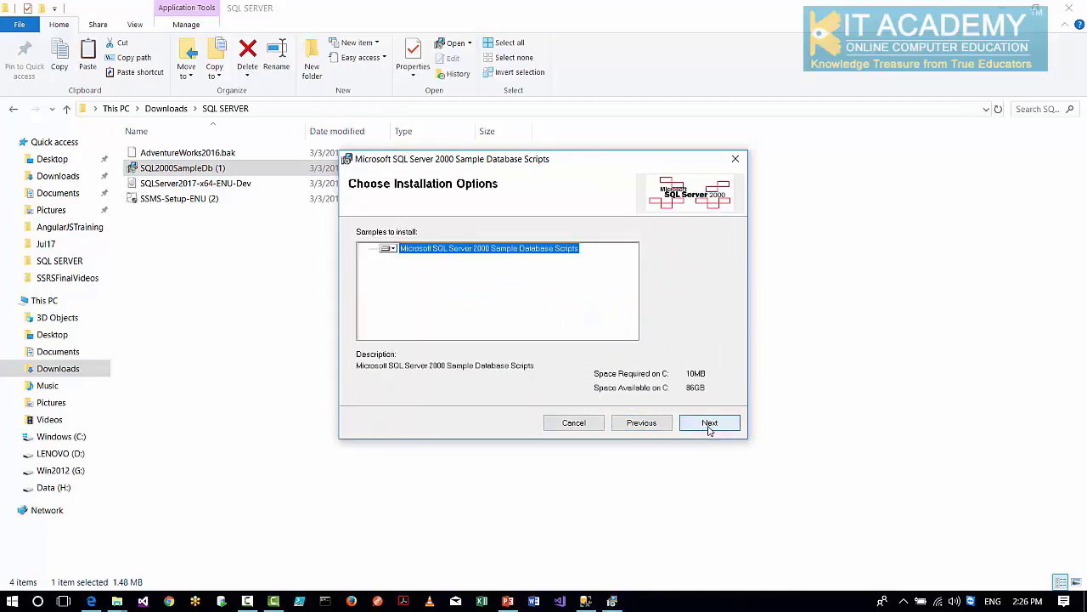
click(709, 424)
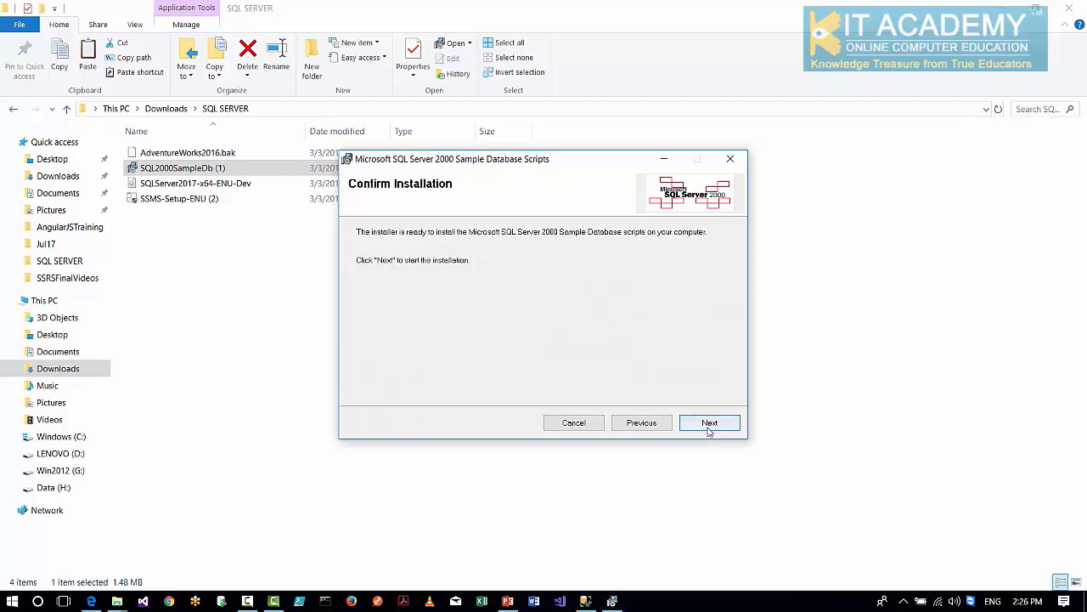
click(709, 425)
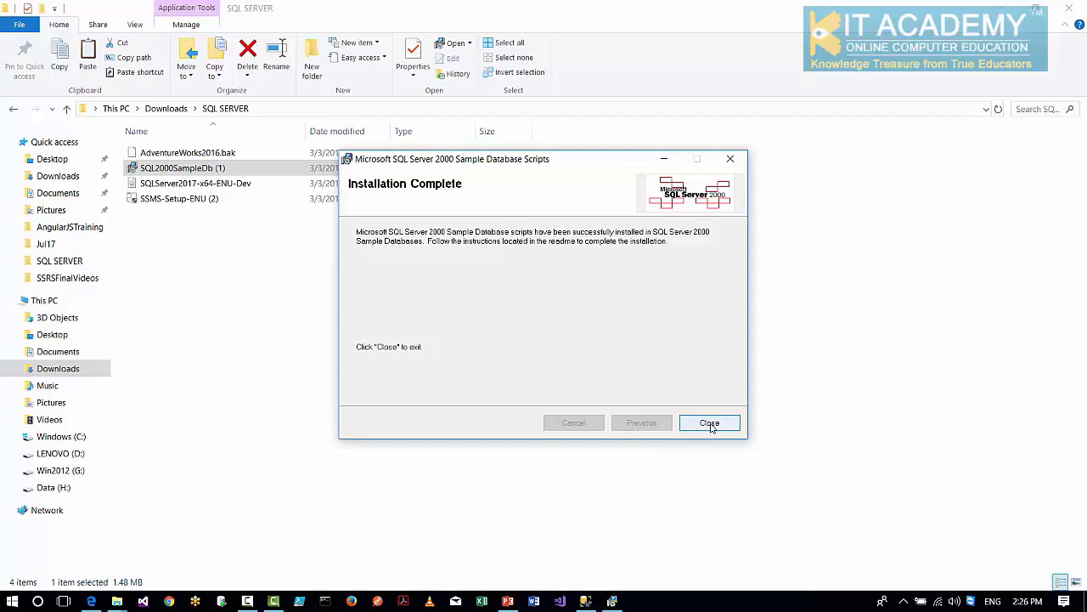
click(710, 423)
Open the instnwnd script from the SQL Server 2000 Sample Databases folder on drive C in Management Studio, and maximize its window
click(462, 360)
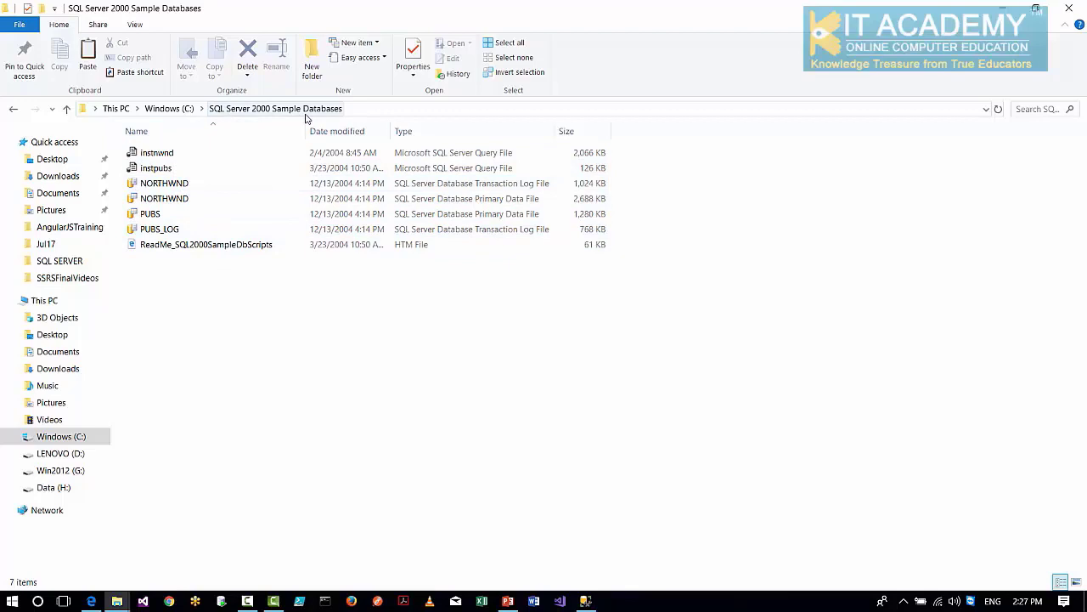
click(585, 601)
drag(356, 12, 450, 199)
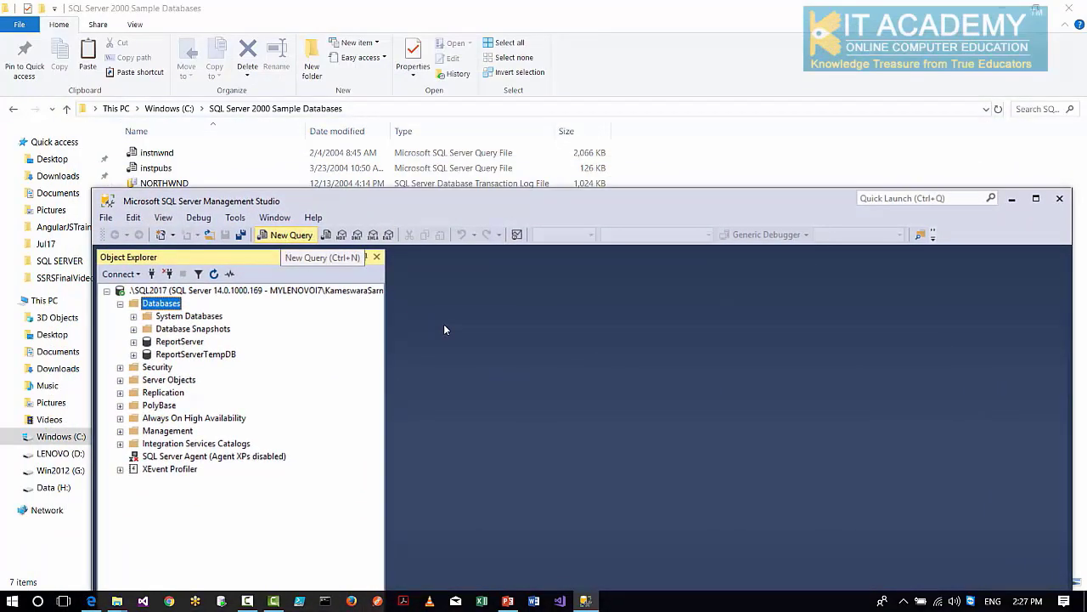
key(ctrl+n)
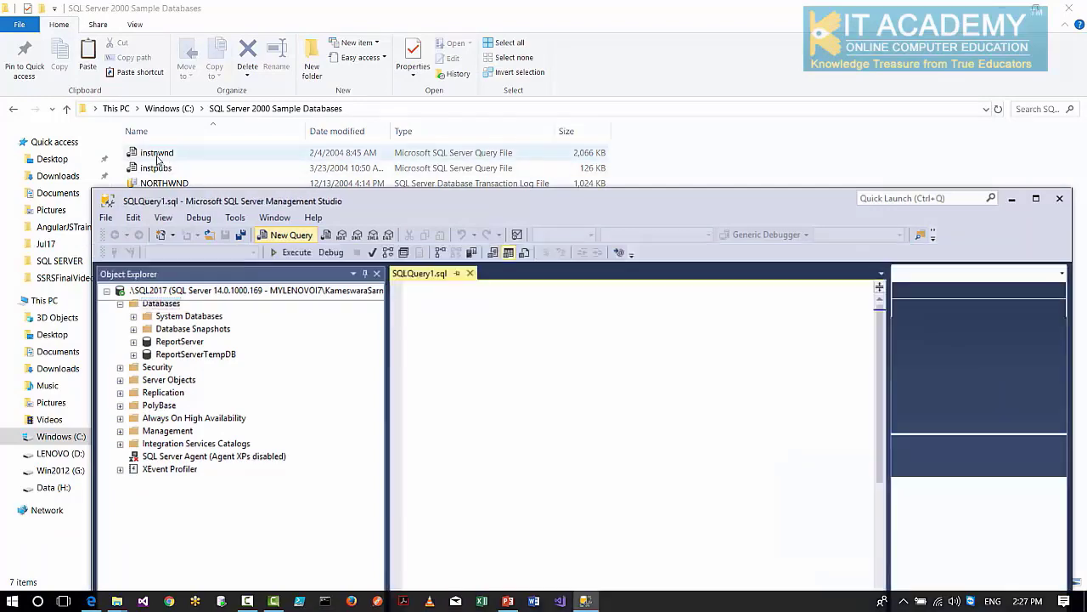
drag(340, 200, 341, 292)
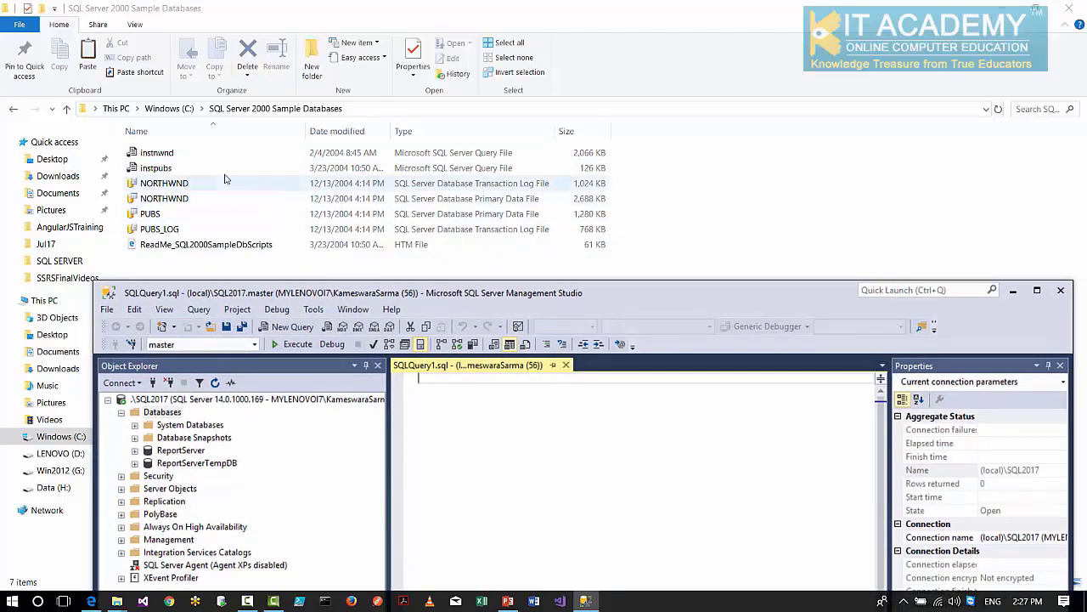
drag(167, 160, 341, 317)
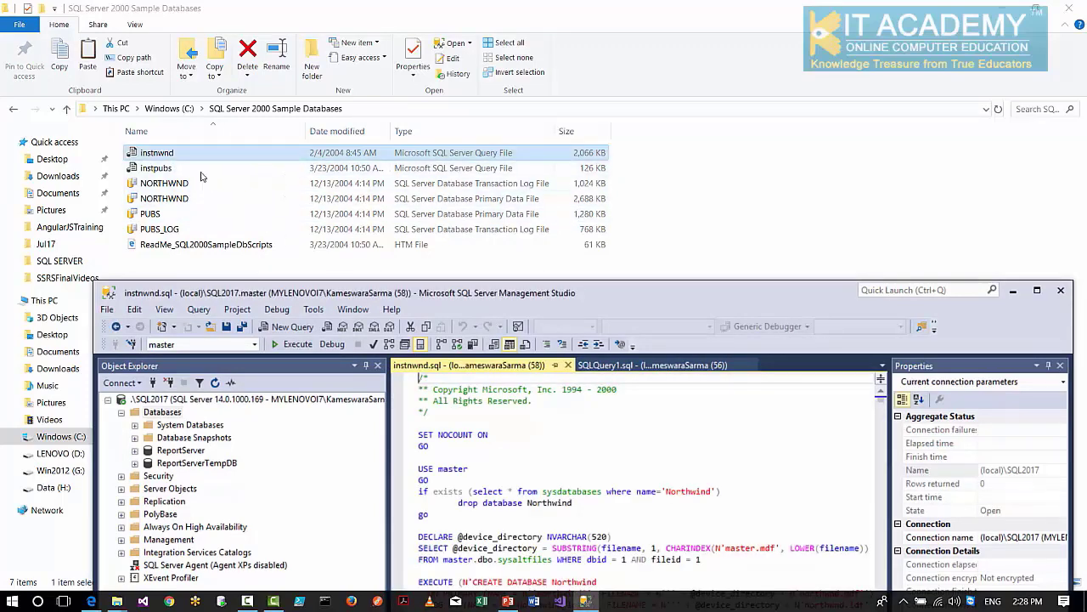
double_click(583, 297)
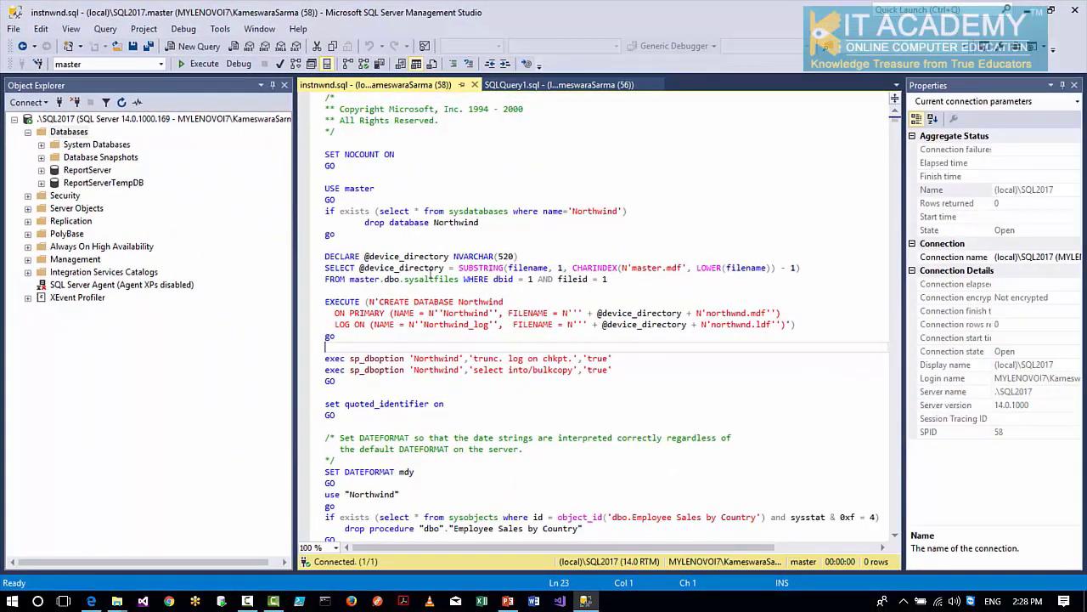
click(353, 199)
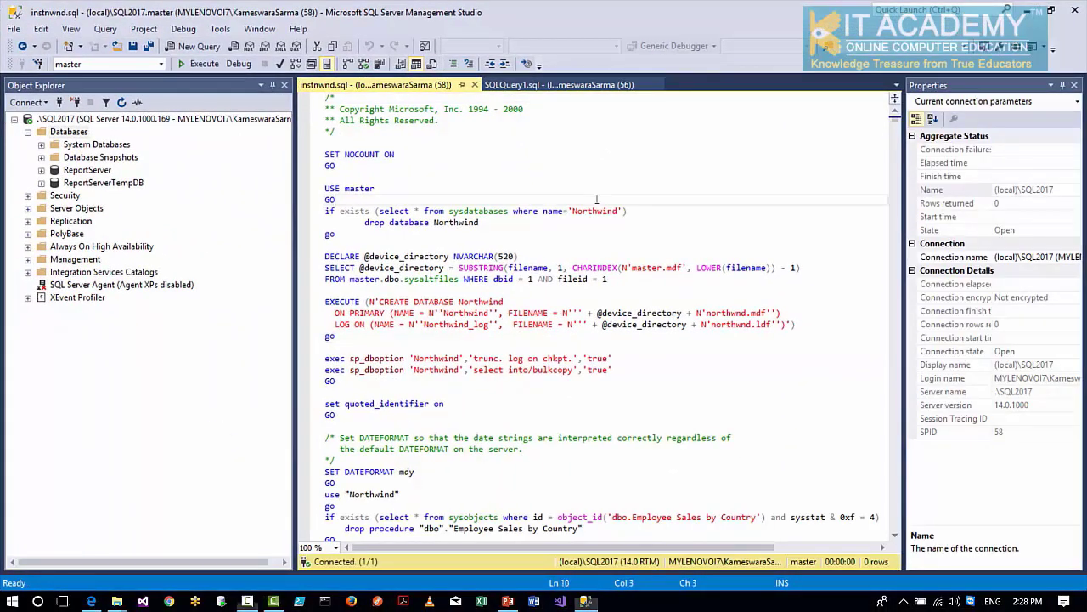
Execute the instnwnd script on the SQL2017 instance and refresh its list of databases
click(204, 65)
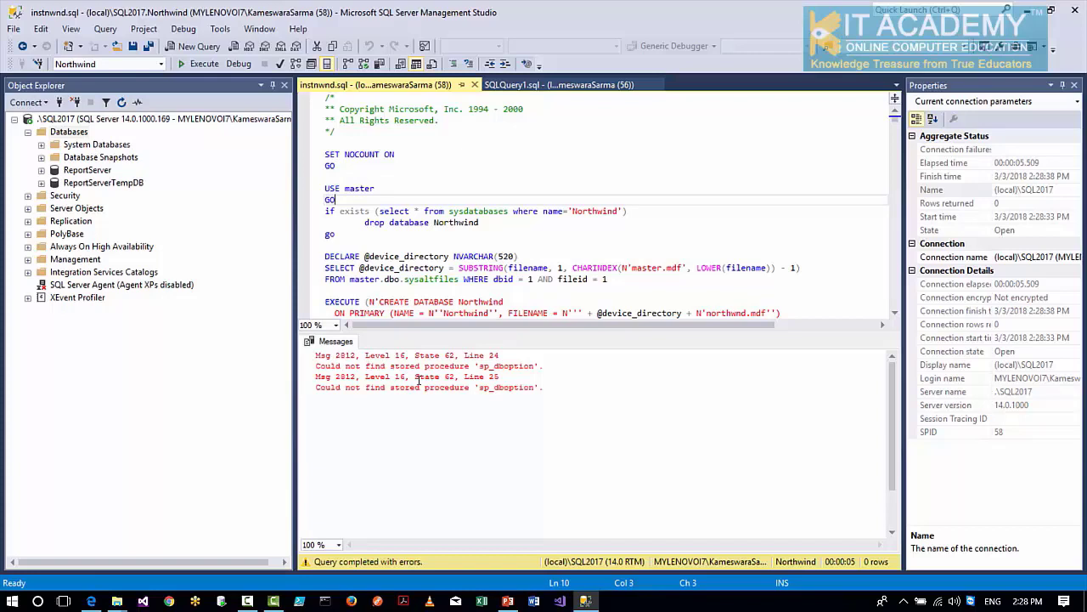
right_click(79, 134)
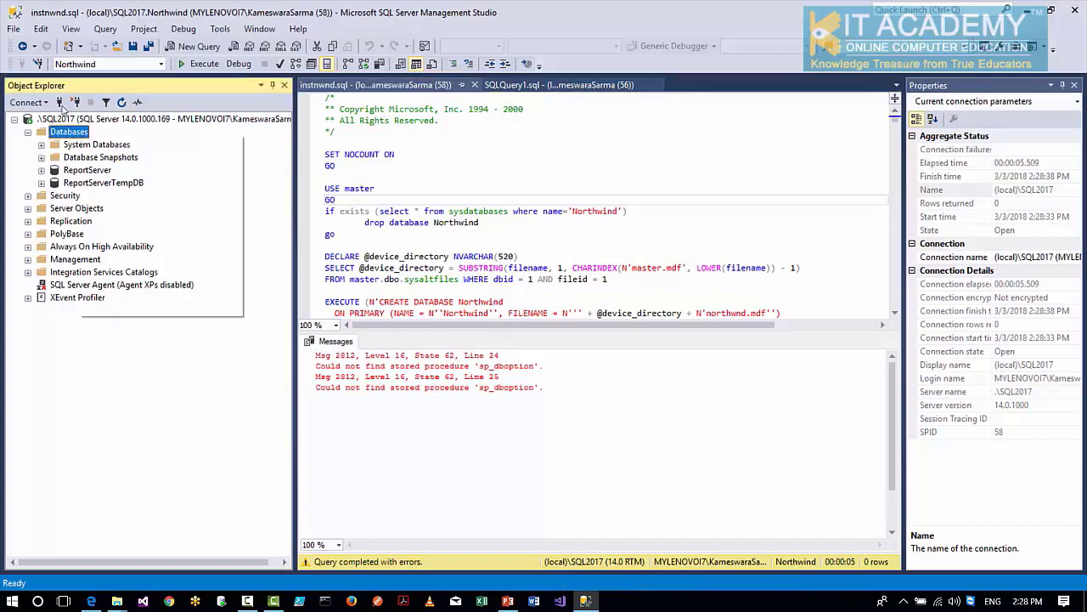
click(119, 307)
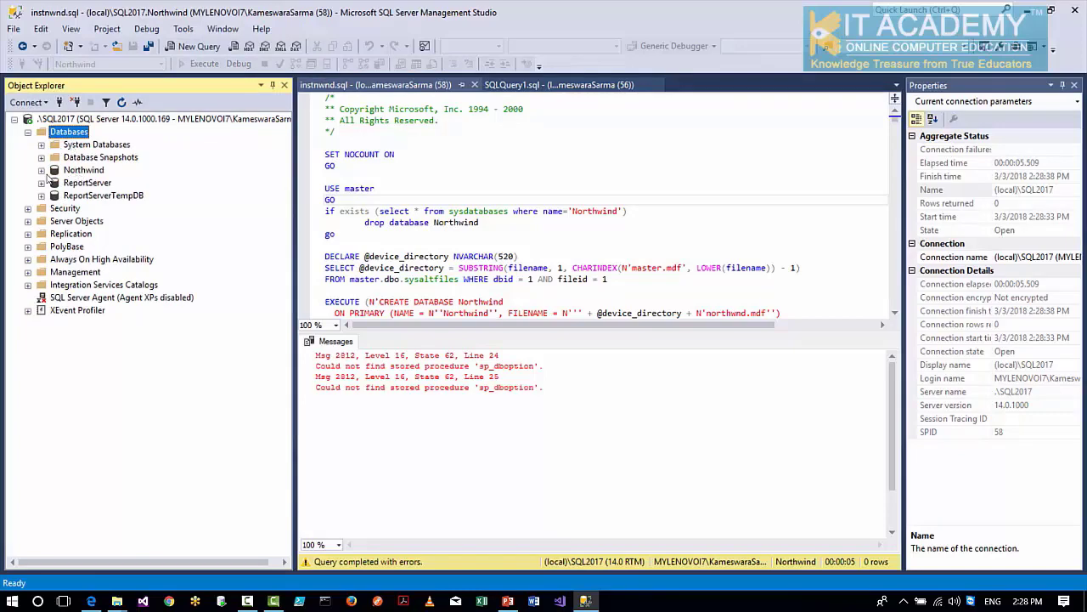
Expand the Northwind database to check its tables, and collapse it again
click(40, 170)
click(55, 195)
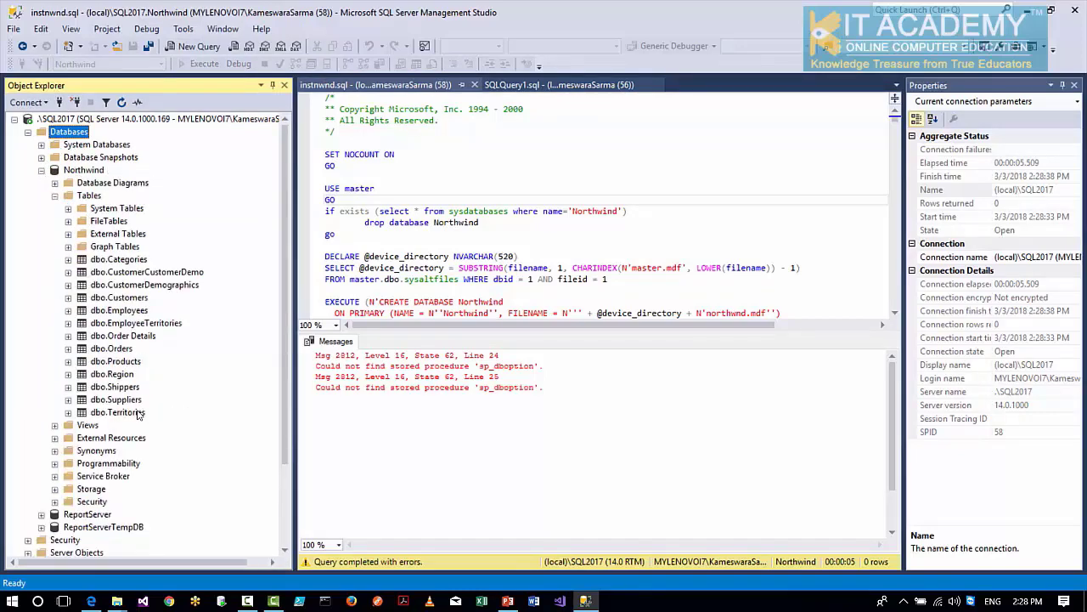
click(40, 171)
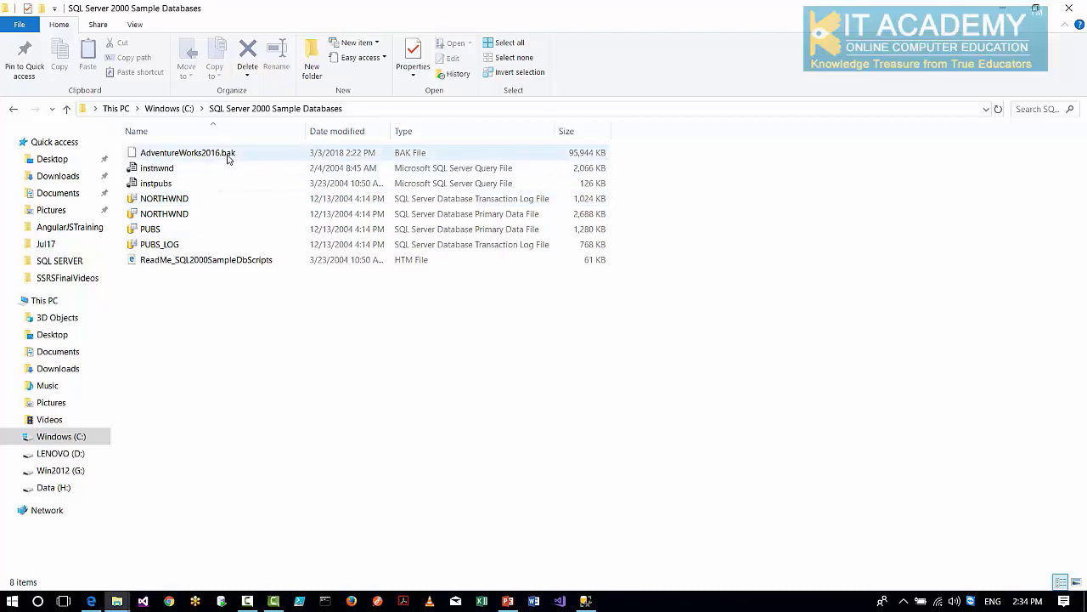
Copy the path of the SQL Server 2000 Sample Databases folder in File Explorer and return to Management Studio
mouse_move(226, 156)
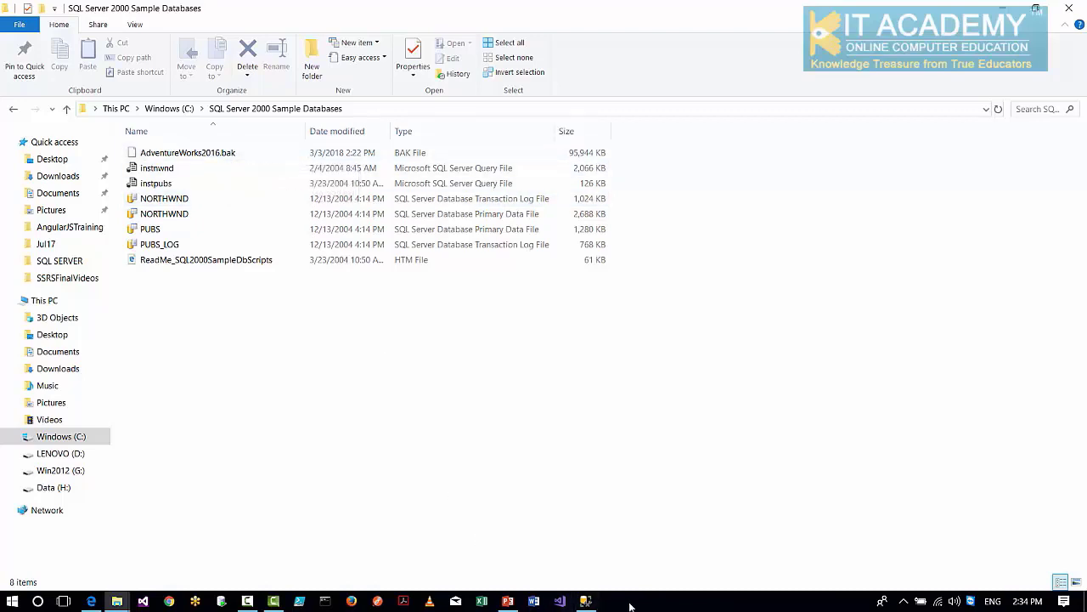
click(376, 110)
key(ctrl+c)
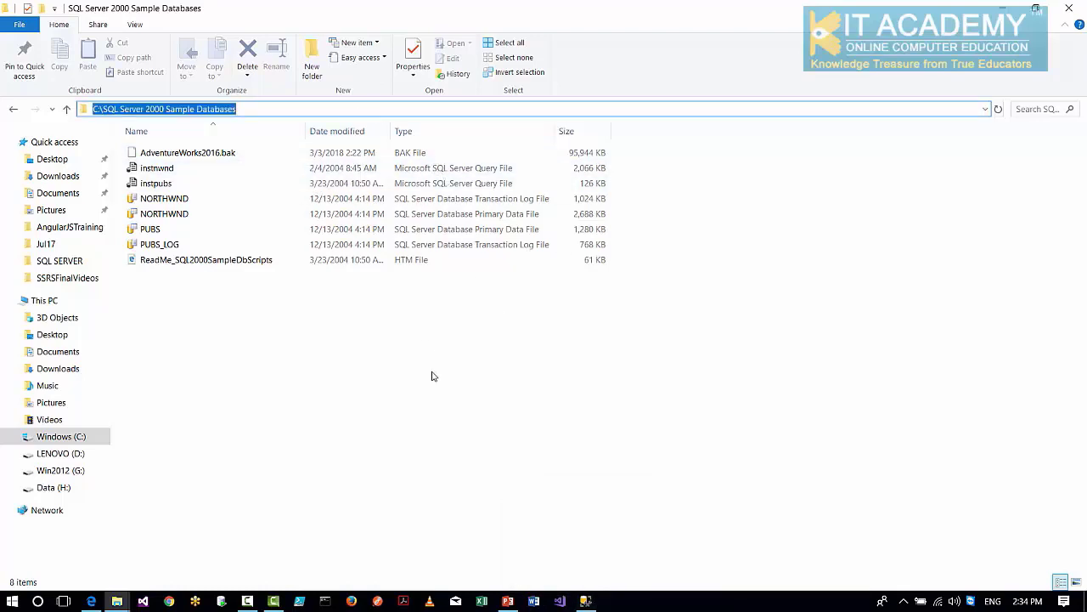
click(437, 377)
click(586, 601)
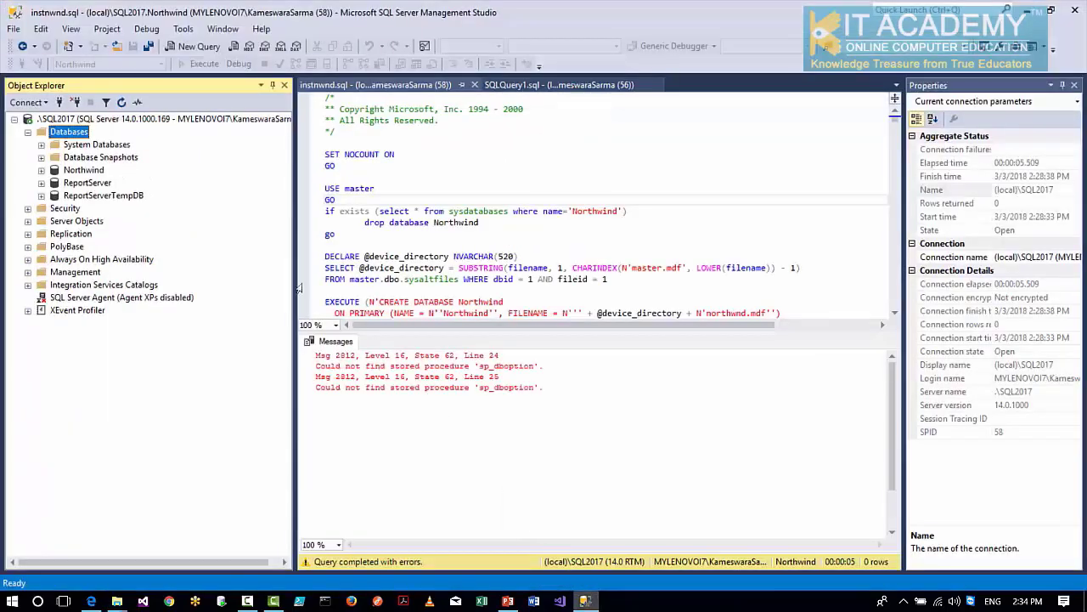
Start a database restore on the SQL2017 instance with a device as source, and begin adding a backup file
right_click(75, 131)
click(102, 174)
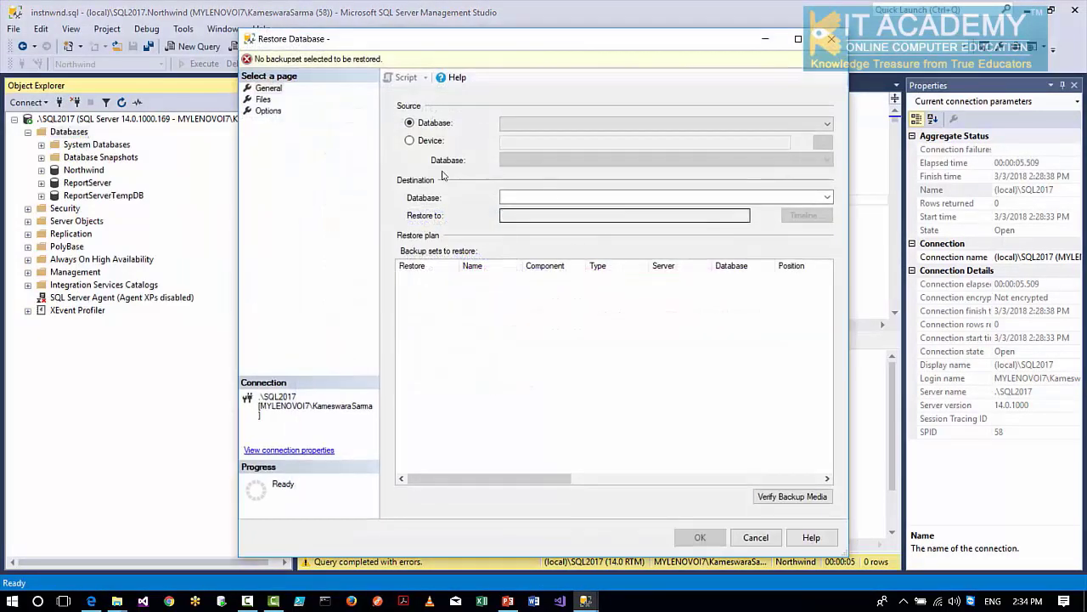
click(411, 140)
click(823, 143)
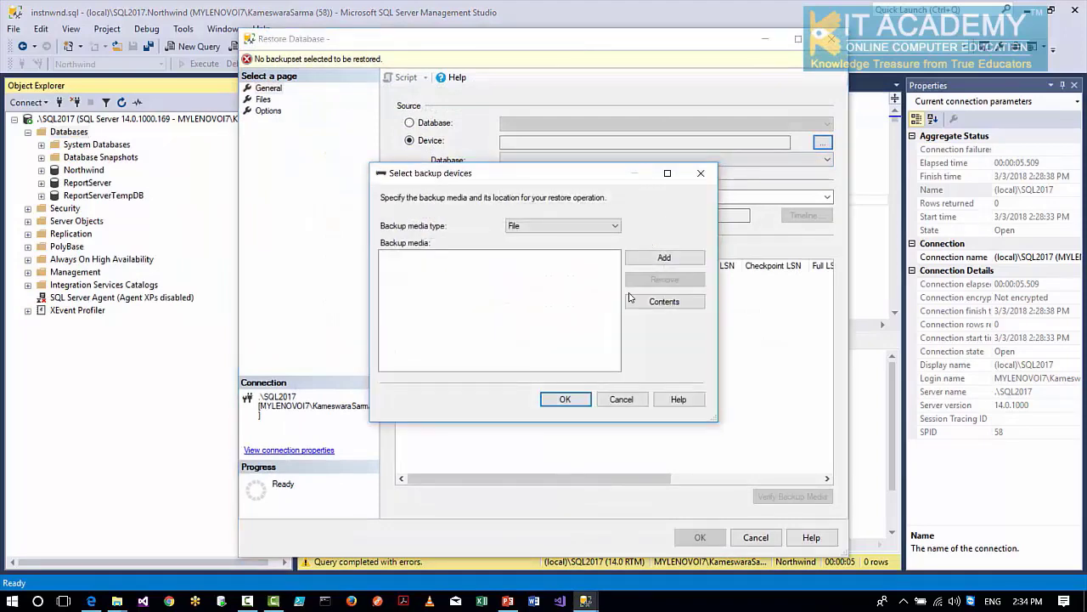
click(664, 257)
Choose AdventureWorks2016.bak from C:\SQL Server 2000 Sample Databases as the backup file and restore the AdventureWorks2016 database from it
click(510, 421)
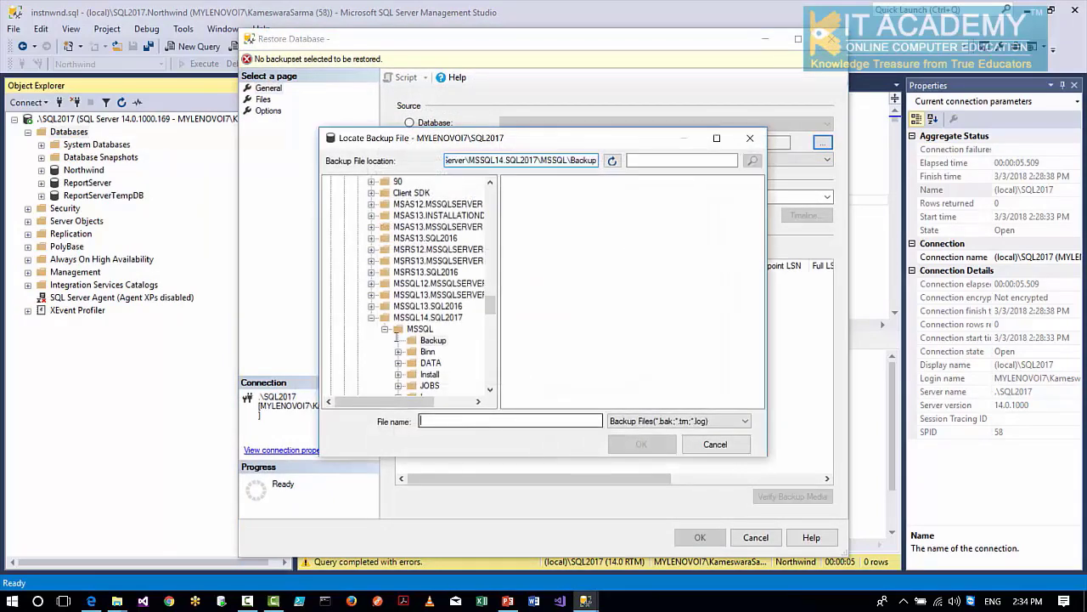
key(ctrl+v)
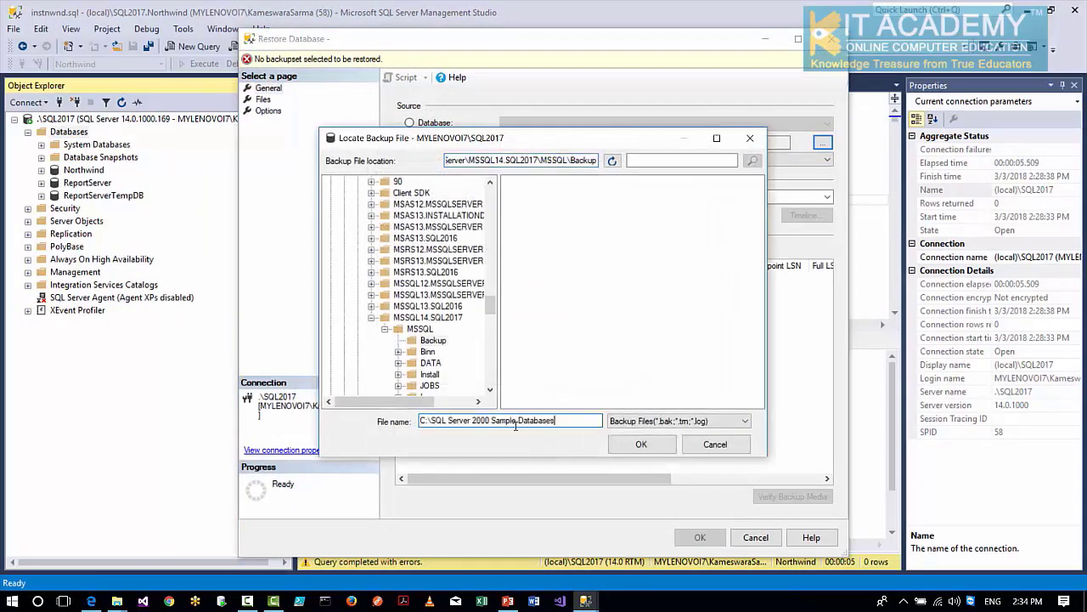
click(627, 445)
click(560, 182)
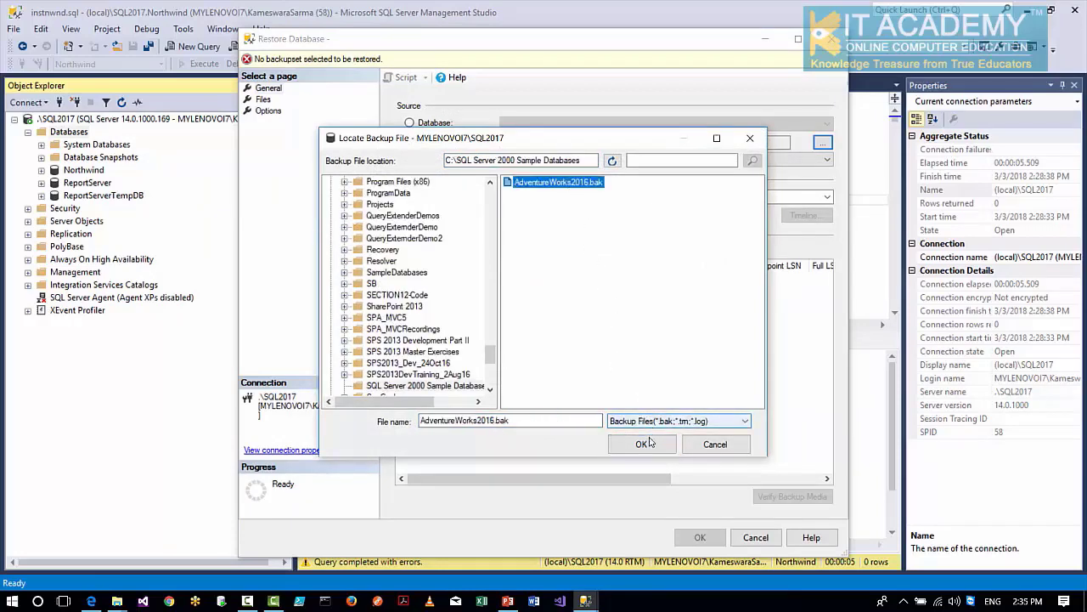
click(651, 442)
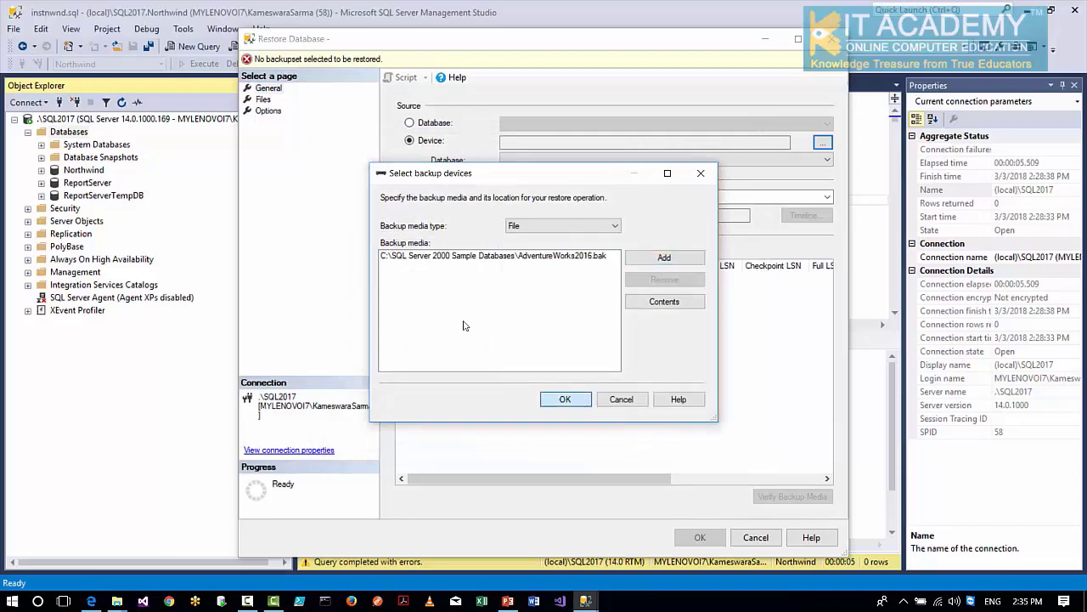
click(565, 398)
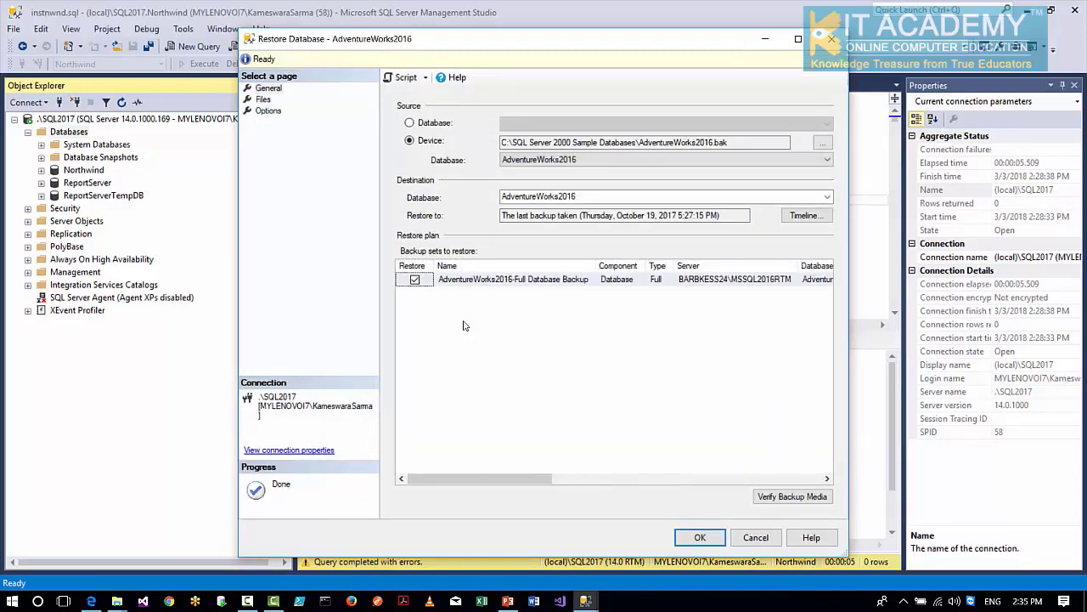
click(701, 535)
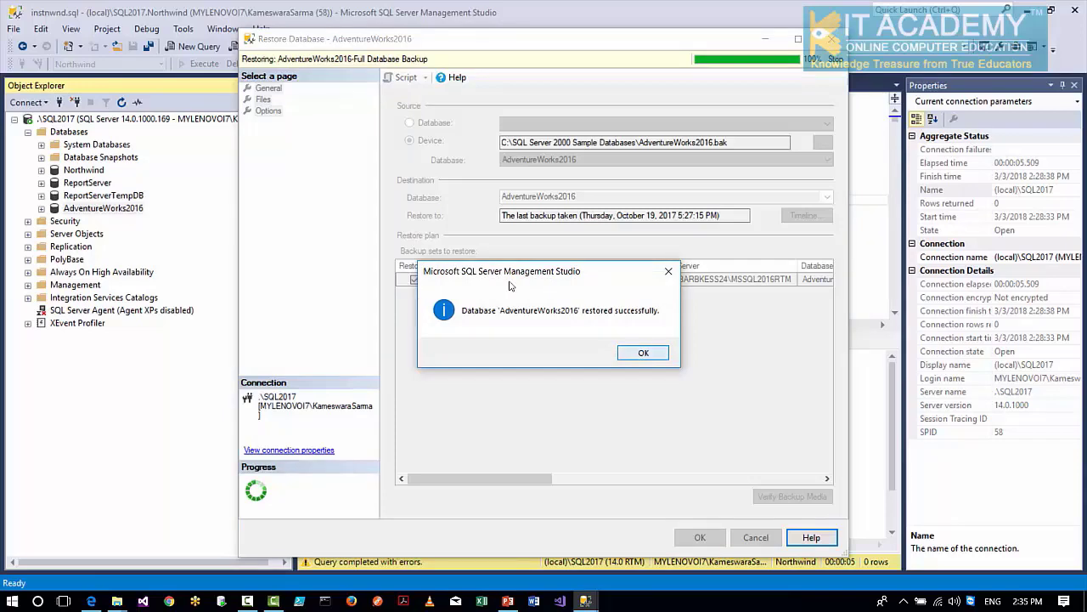
click(642, 352)
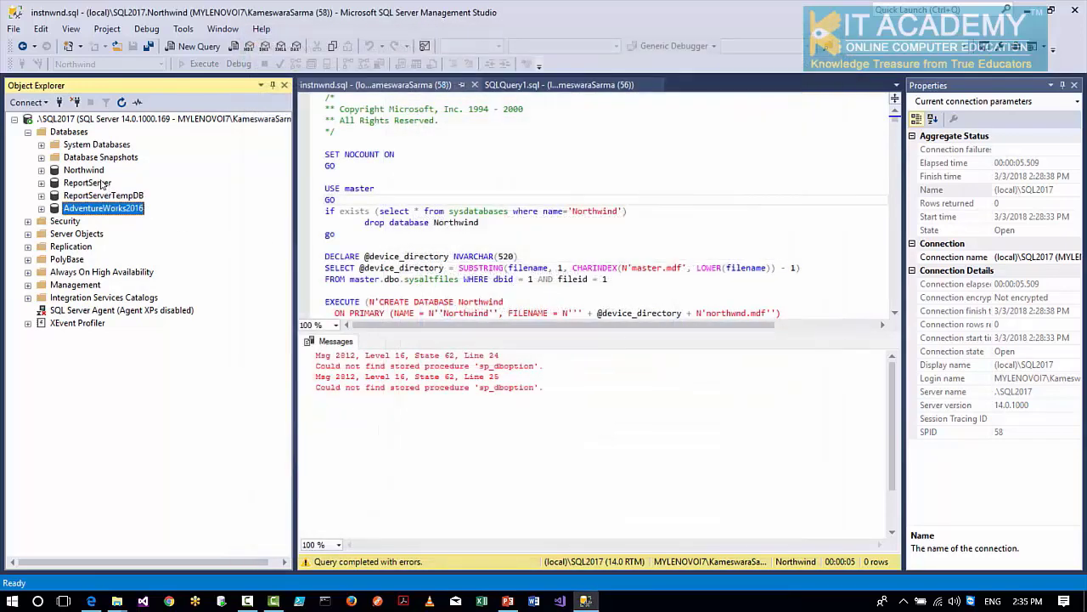
Look through the tables of the restored AdventureWorks2016 database and collapse its node
click(41, 209)
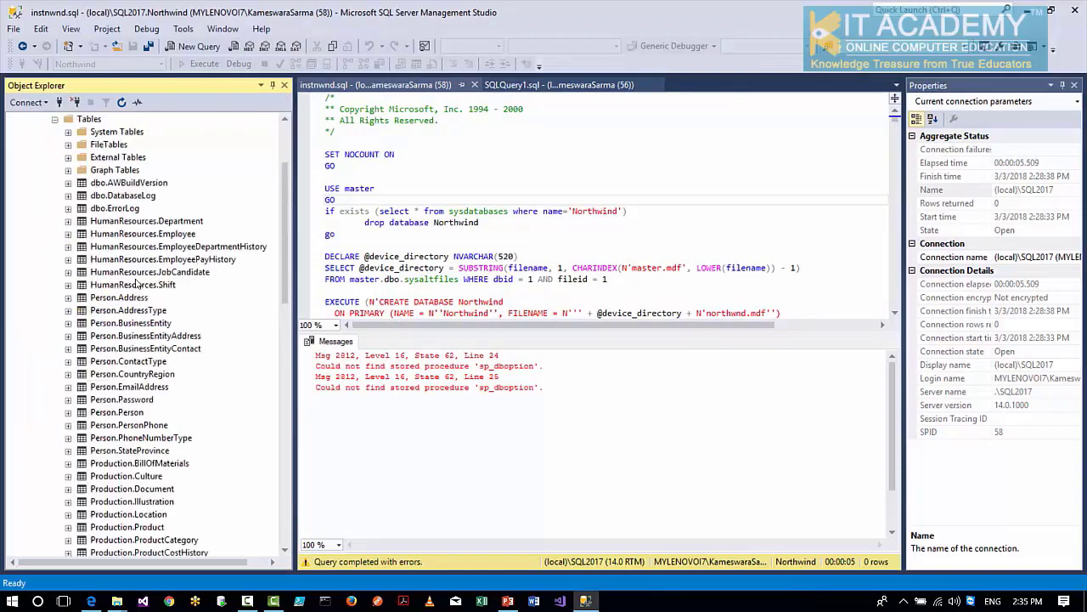
click(55, 195)
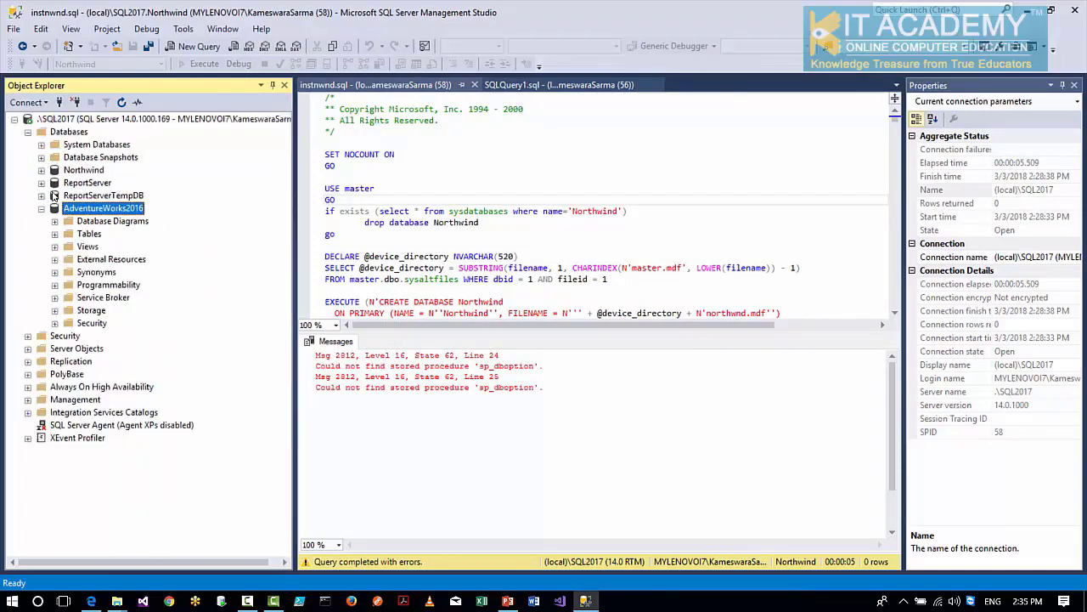
click(42, 208)
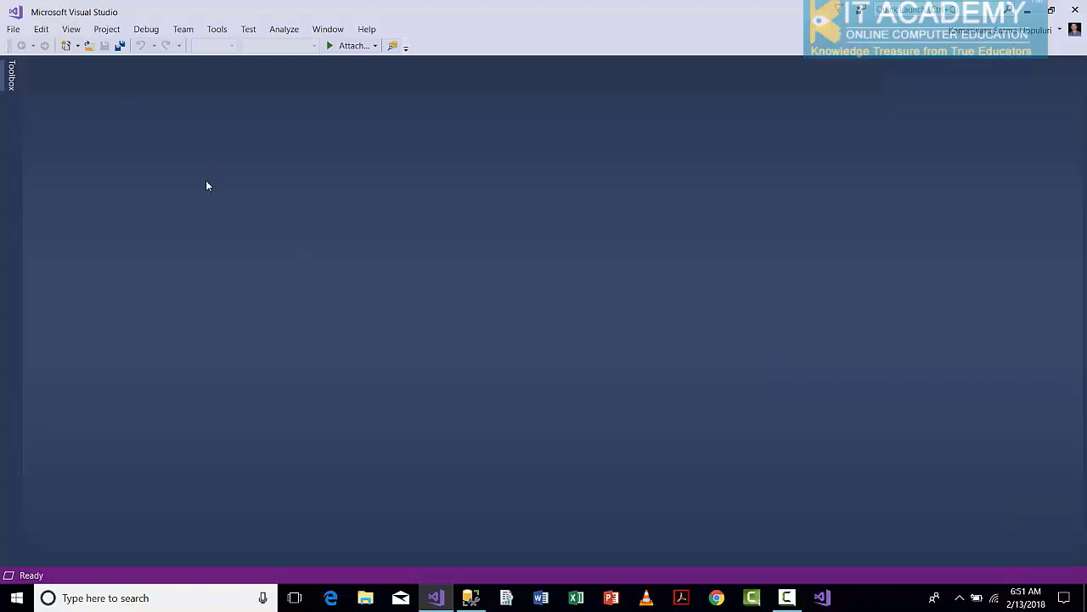
Switch to Management Studio and expand the Northwind database down to the columns of the dbo.Customers table
click(470, 598)
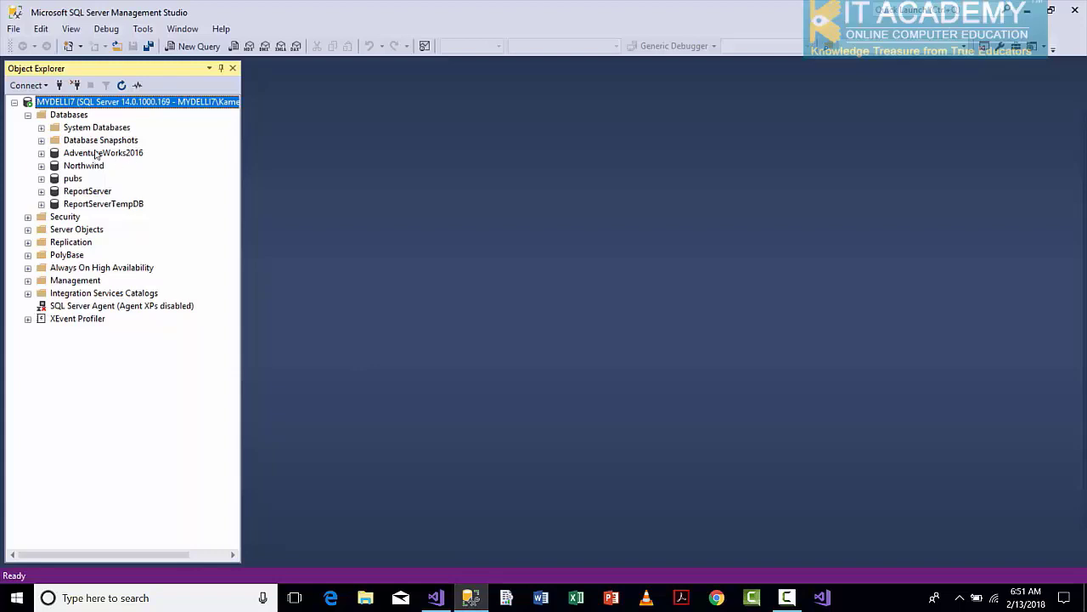
click(41, 167)
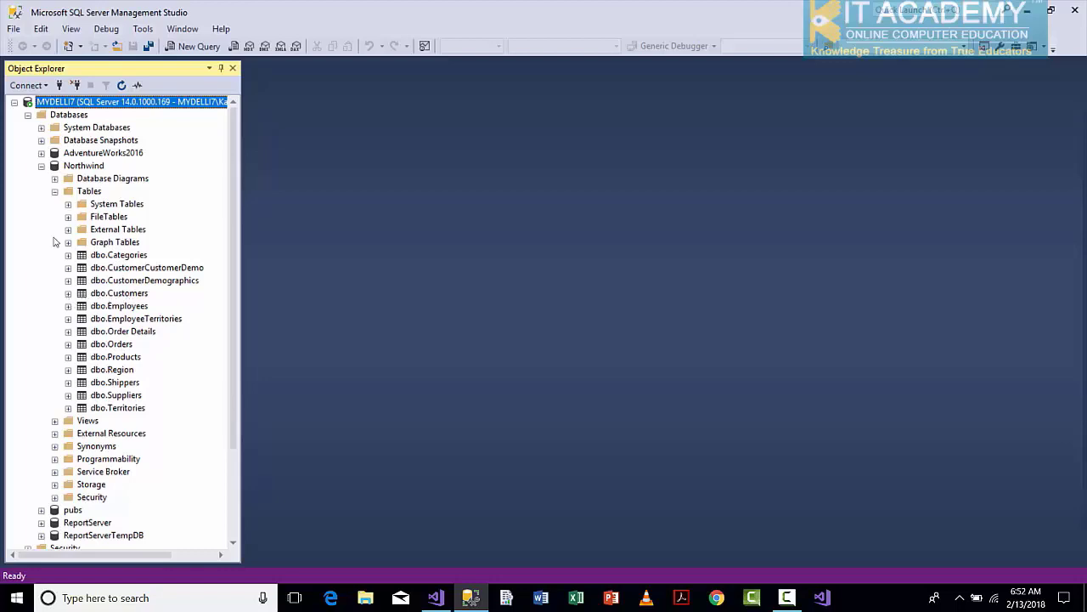
click(68, 293)
click(81, 305)
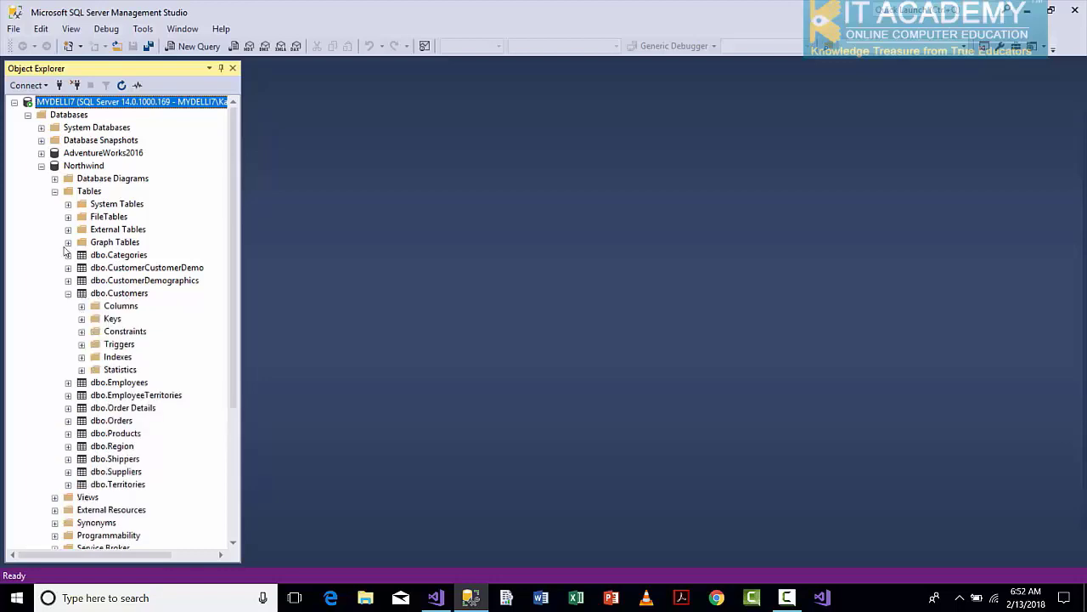
Open the top 200 rows of the dbo.Customers table in the editable grid to view its data
click(120, 293)
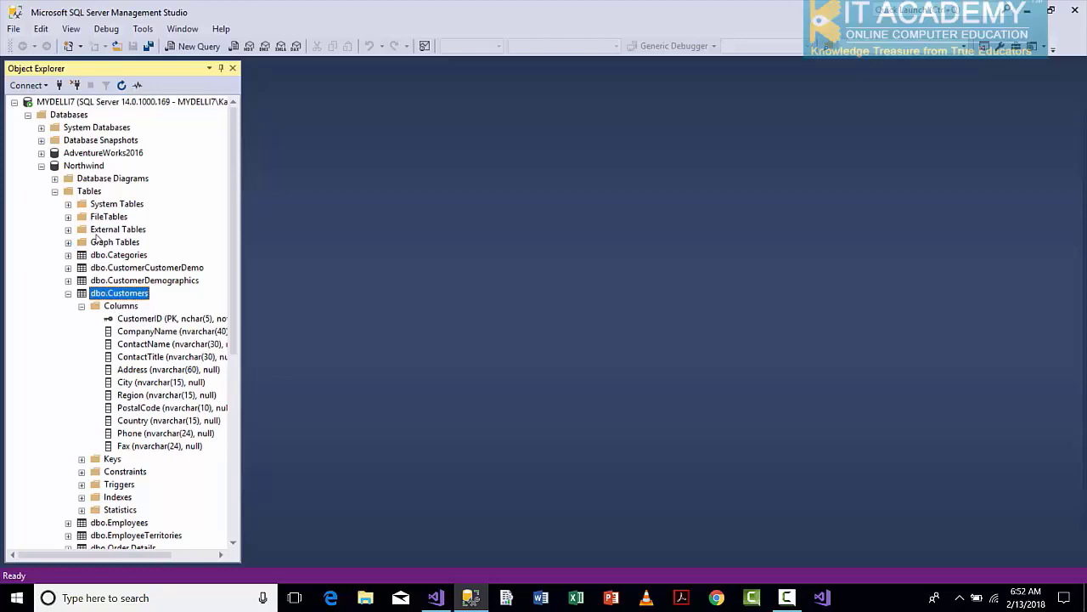
right_click(124, 296)
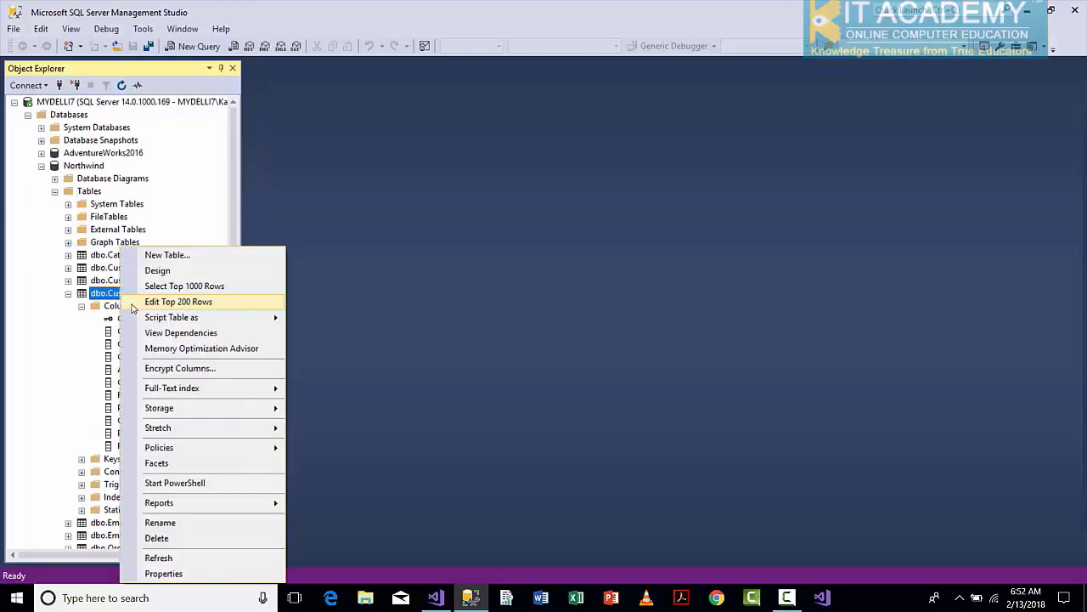
click(111, 247)
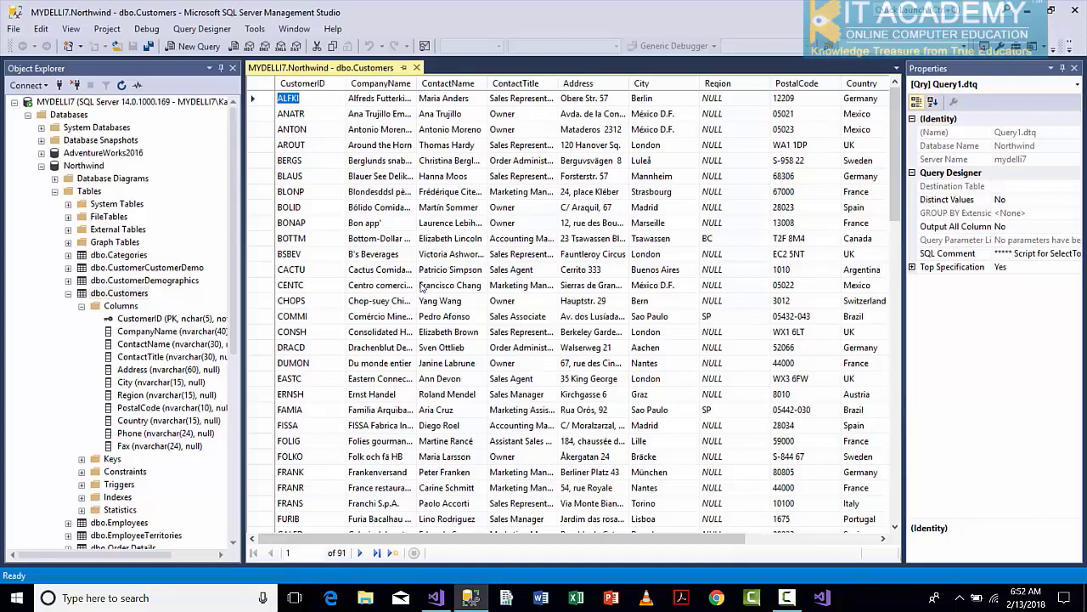
Switch to Visual Studio and start a new Reporting Services project with the Report Server Project Wizard template
click(438, 597)
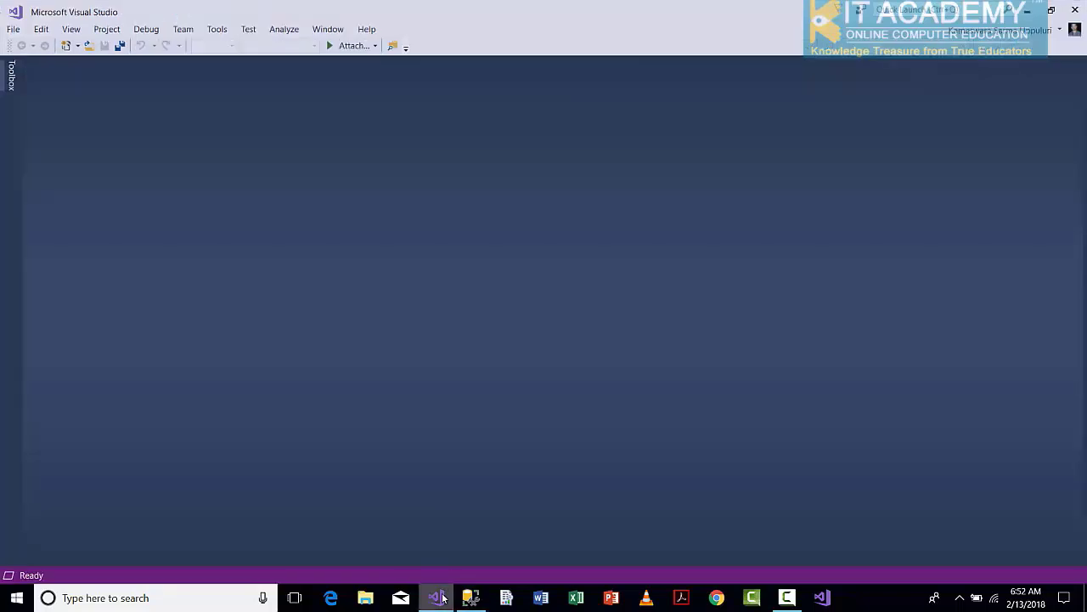
click(13, 29)
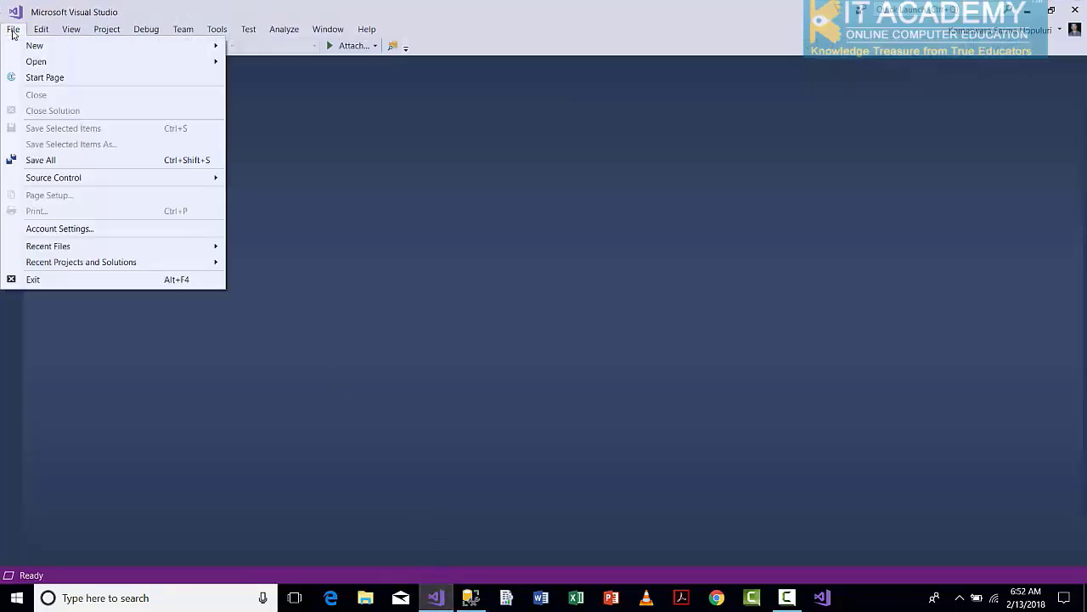
mouse_move(32, 51)
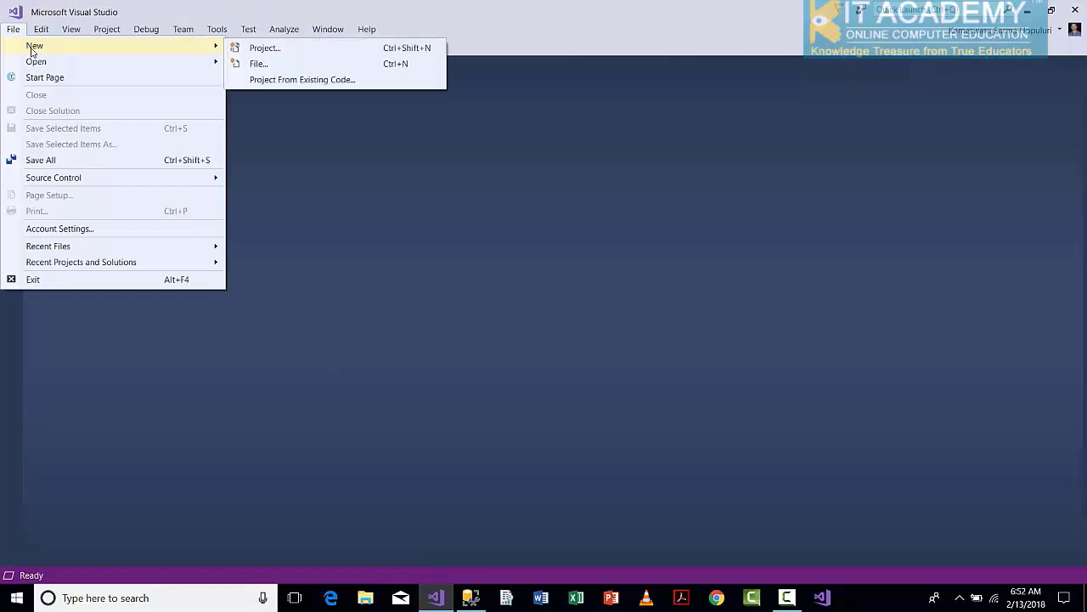
click(263, 48)
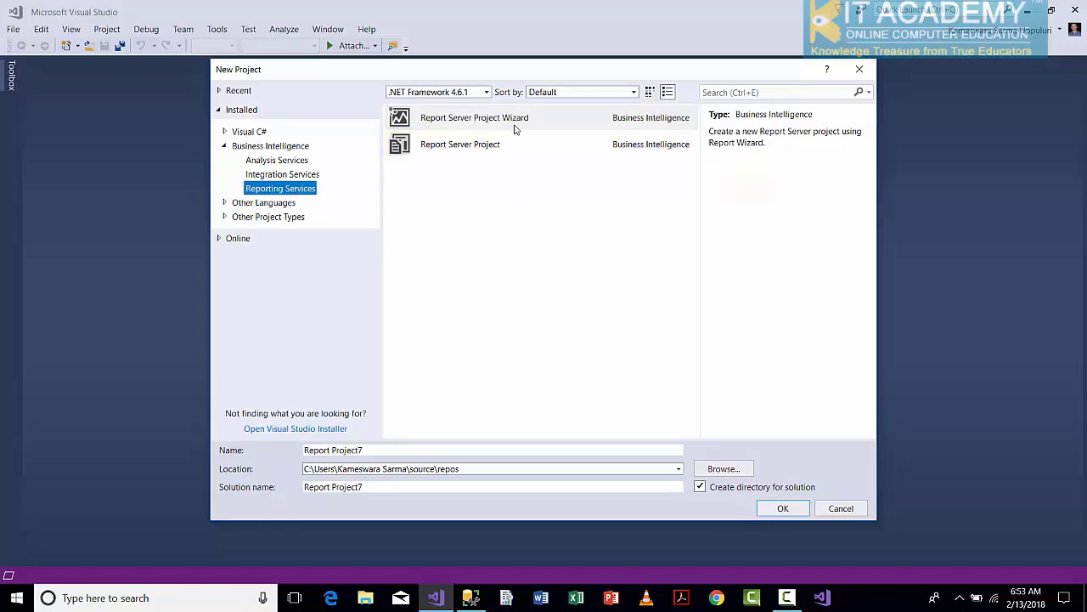
click(464, 126)
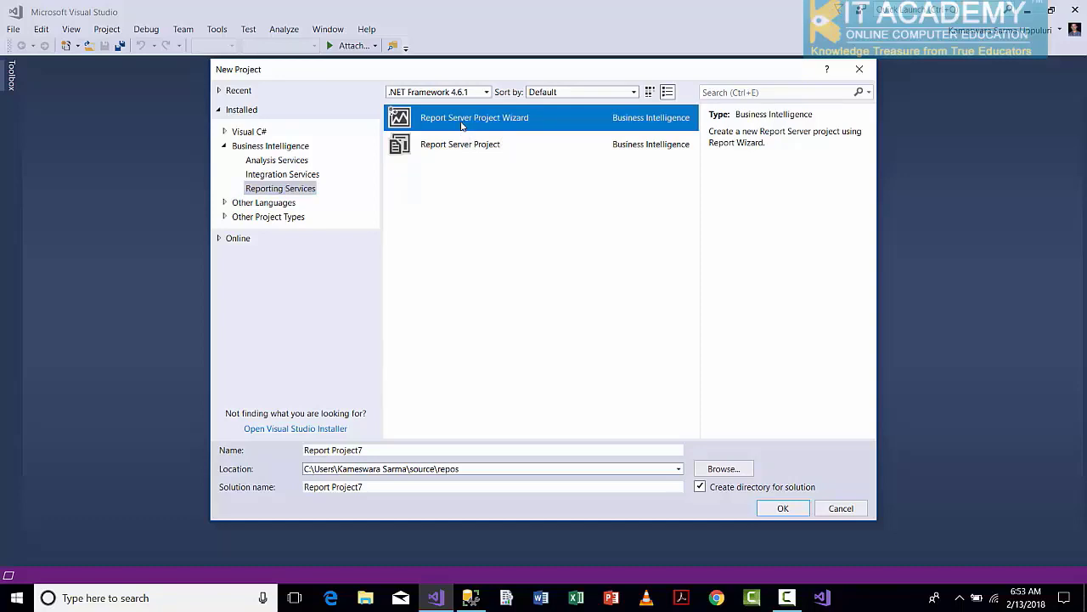
Set the new report project's location to E:\SSRSTrainingDemos and move on to its name
click(360, 448)
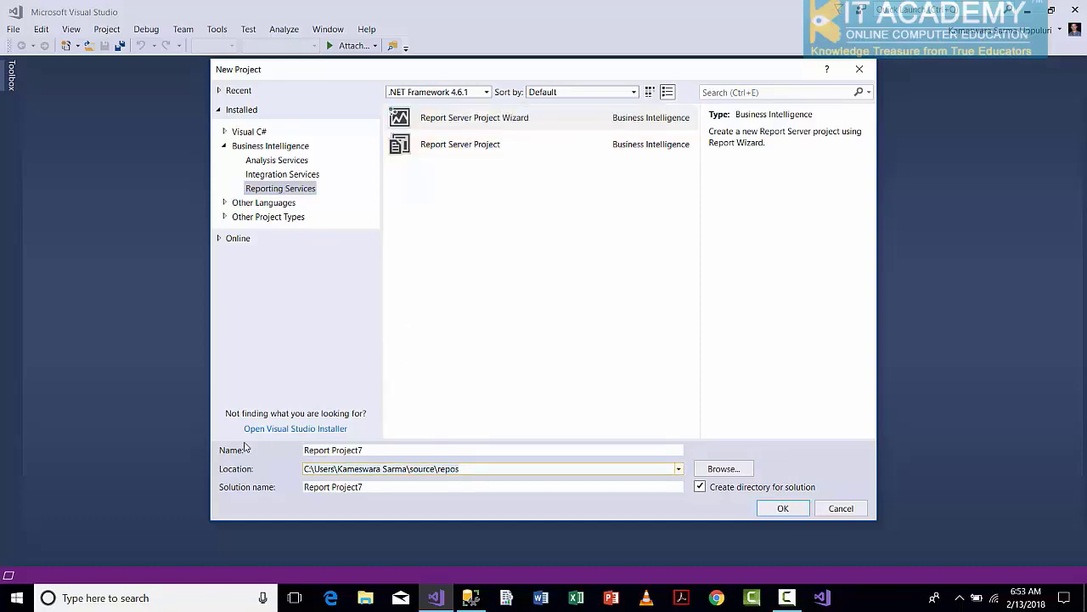
key(ctrl+a)
text(E:)
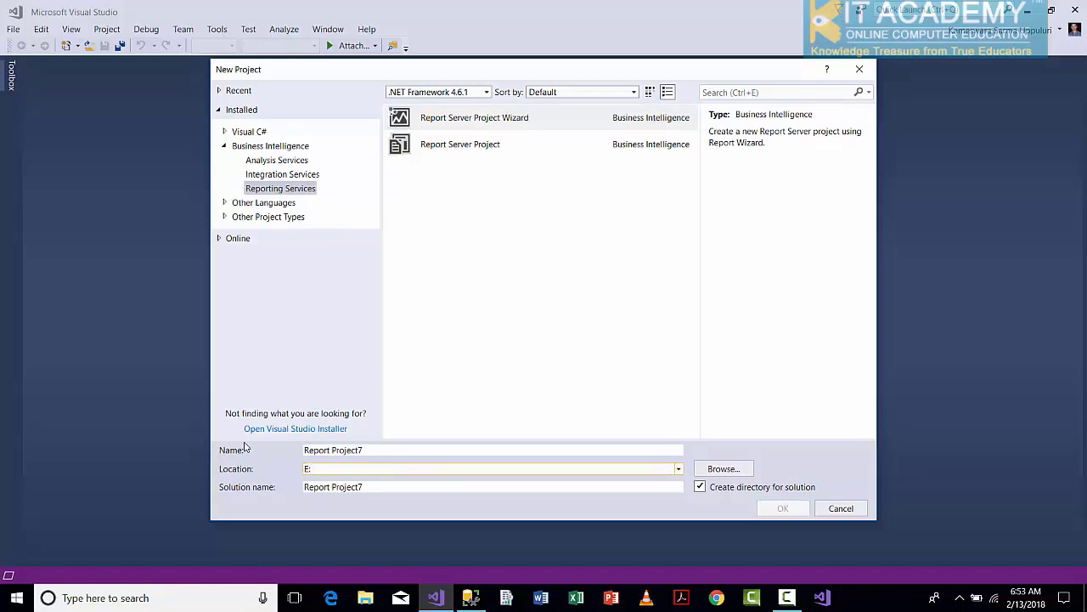
text(\SSRS)
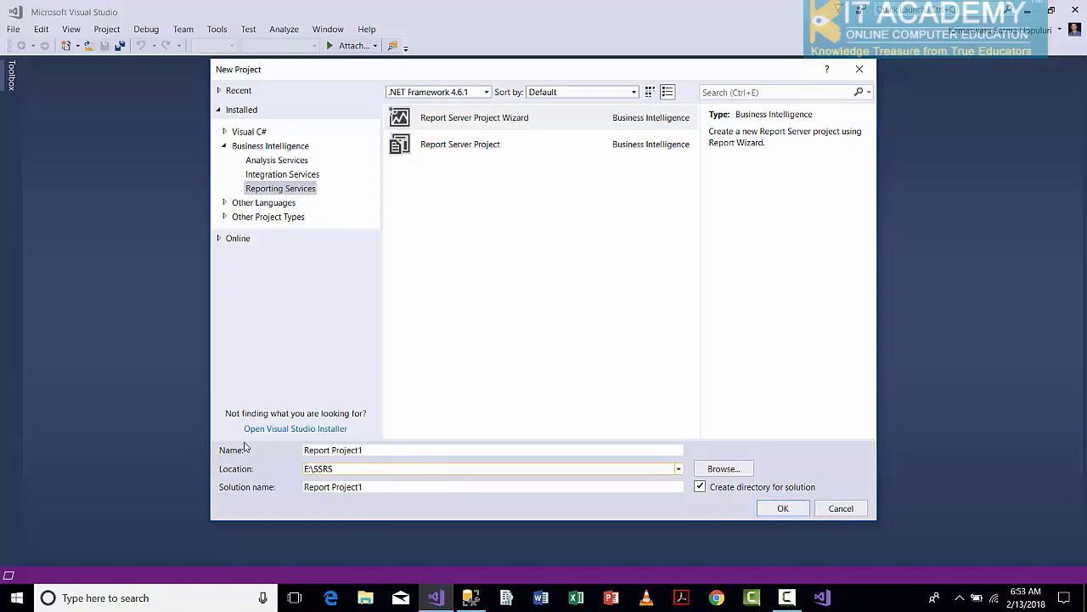
text(TrainingDemos)
key(shift+Tab)
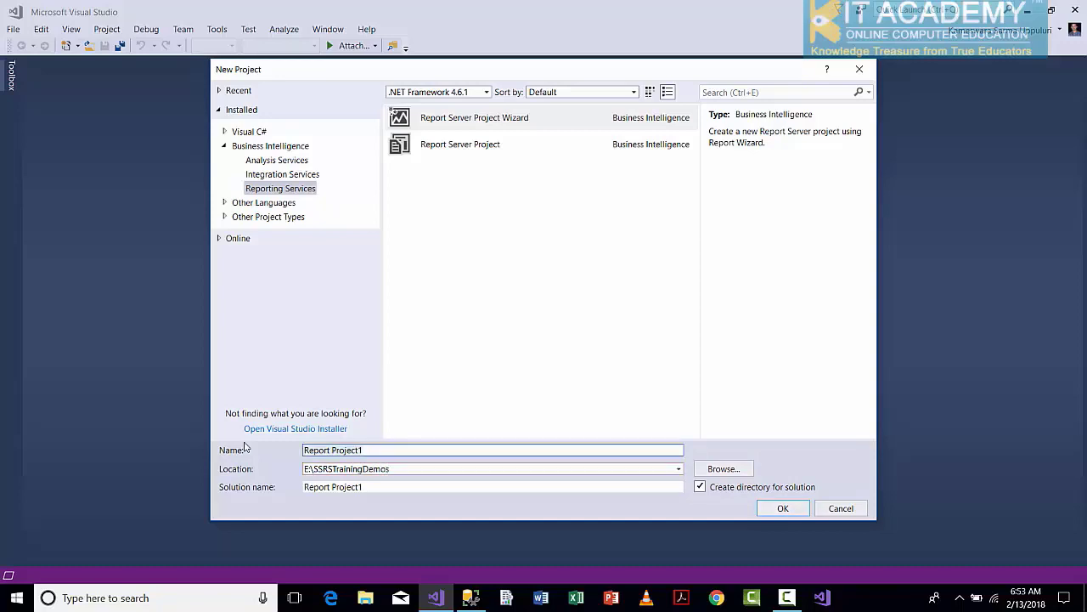
Name the report project SSRSDemos, create it, and continue past the Report Wizard's welcome page
text(SSRS)
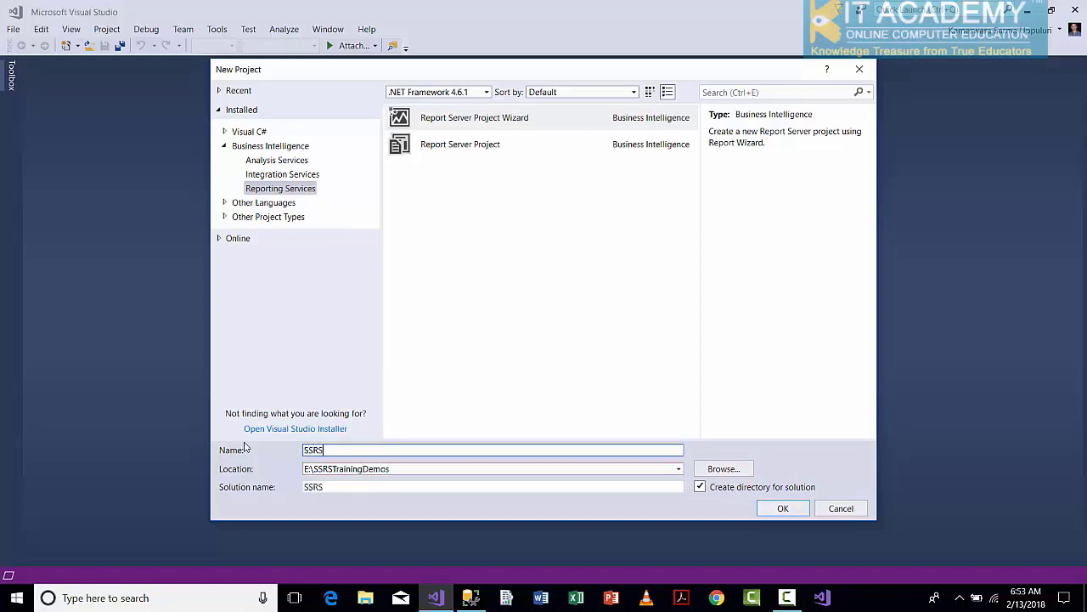
text(Demos)
click(783, 508)
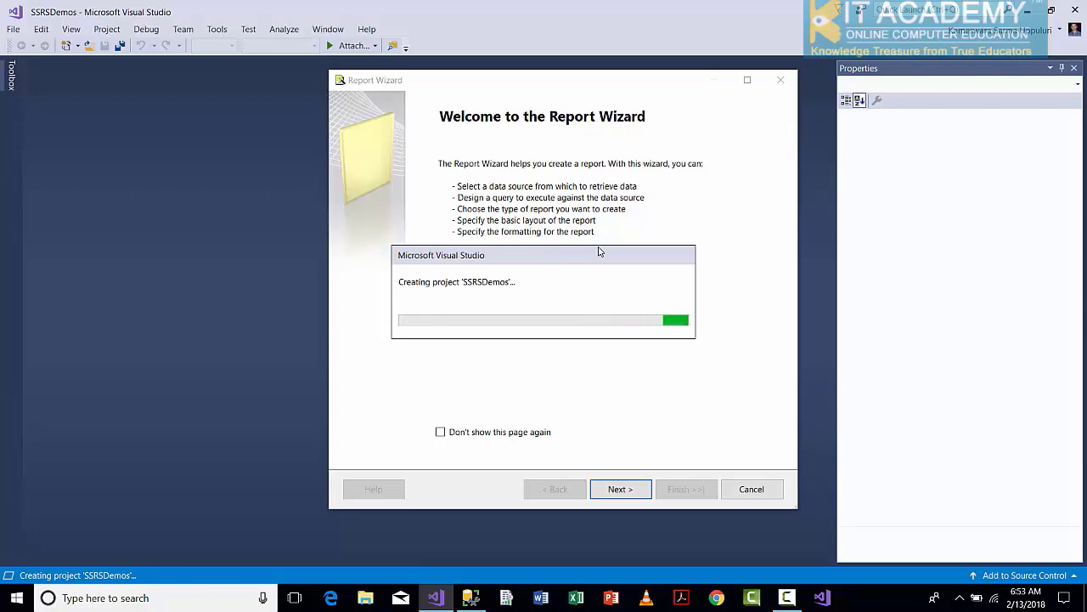
click(788, 601)
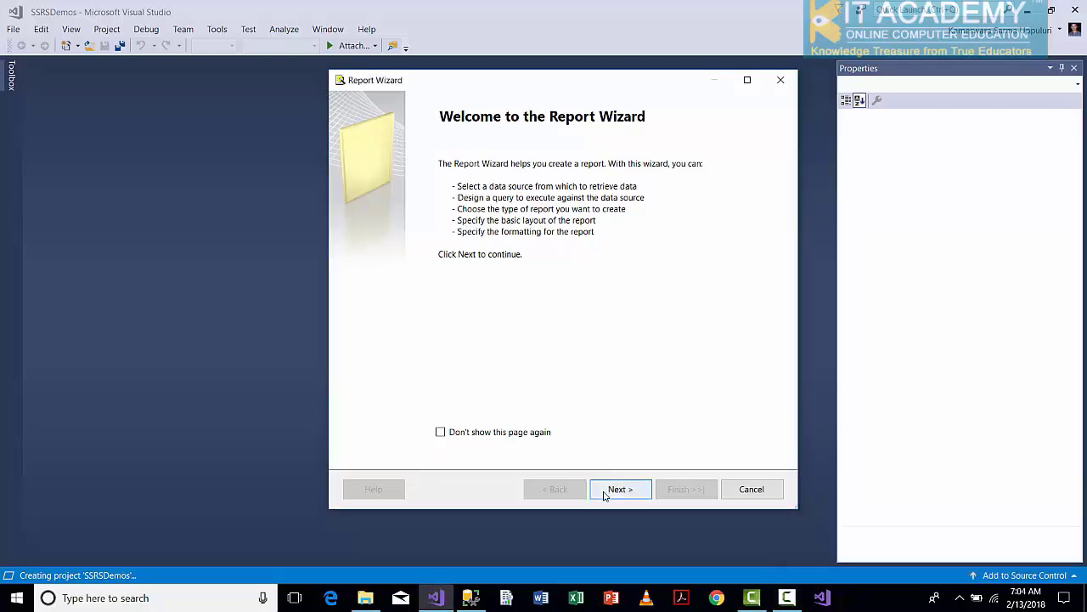
click(620, 490)
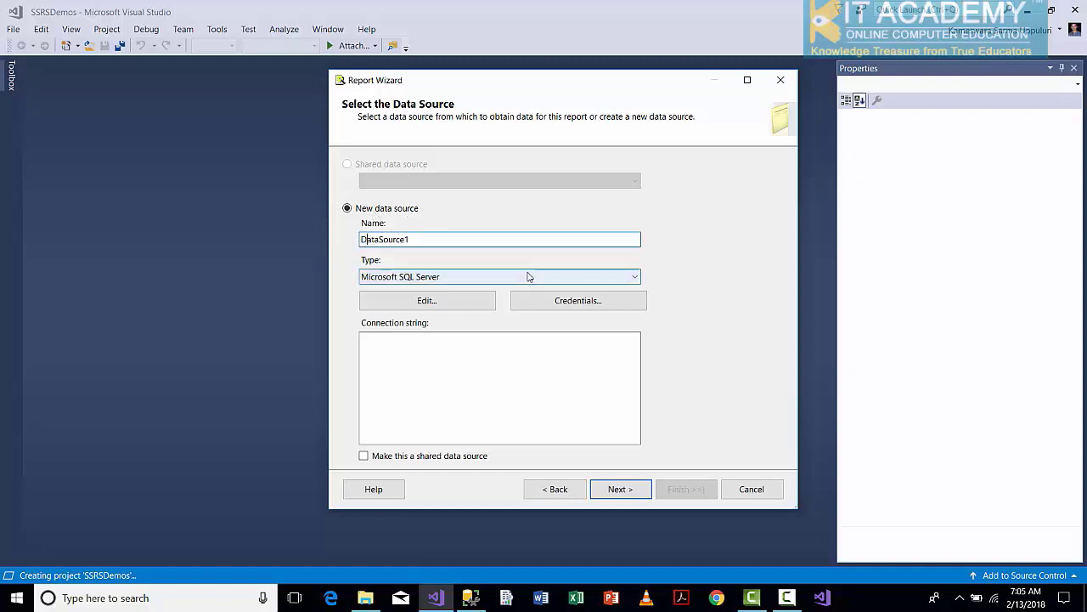
Name the new data source NwndDataSource, with type Microsoft SQL Server and Windows Authentication (Integrated Security) as its credentials
text(Nwnd)
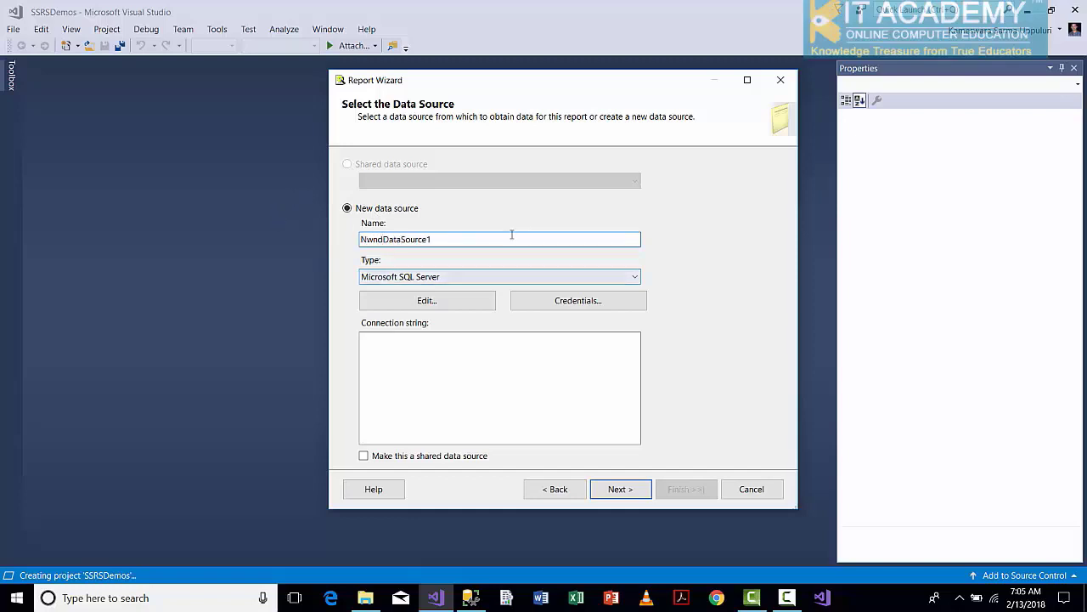
click(482, 240)
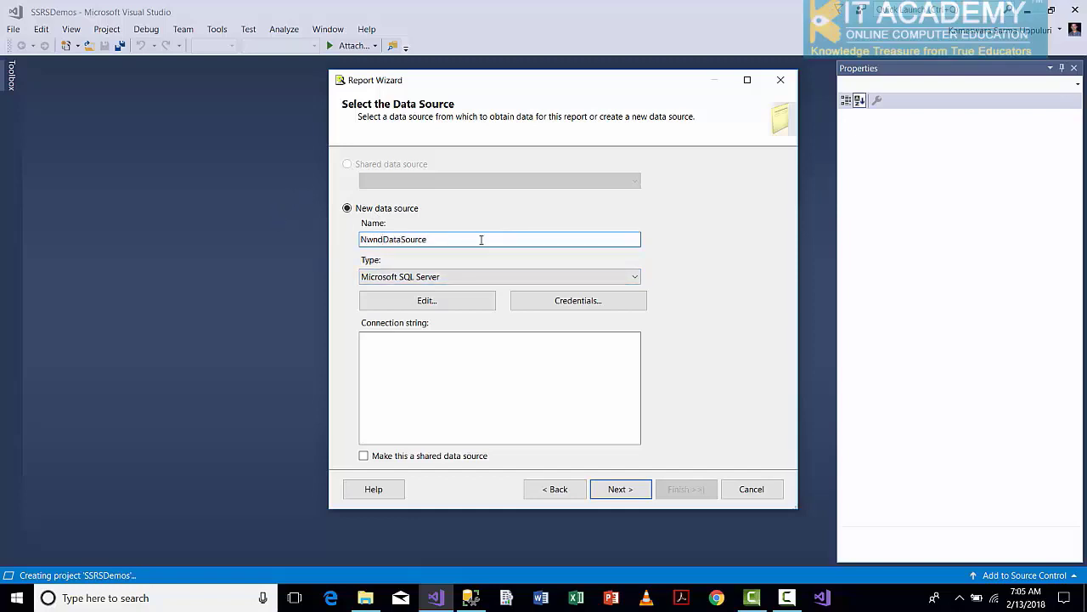
click(464, 281)
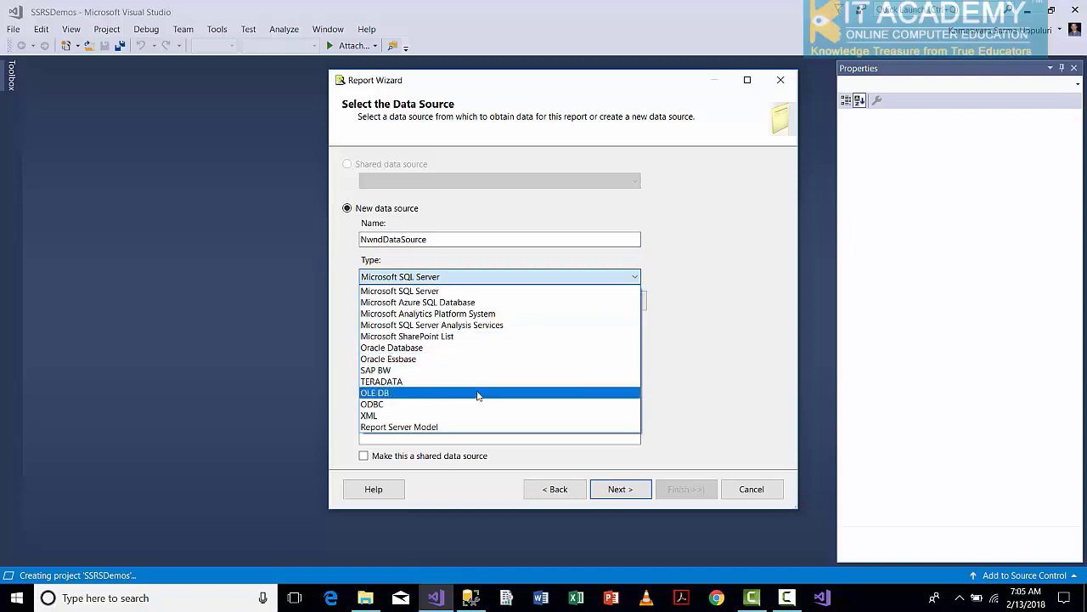
click(423, 296)
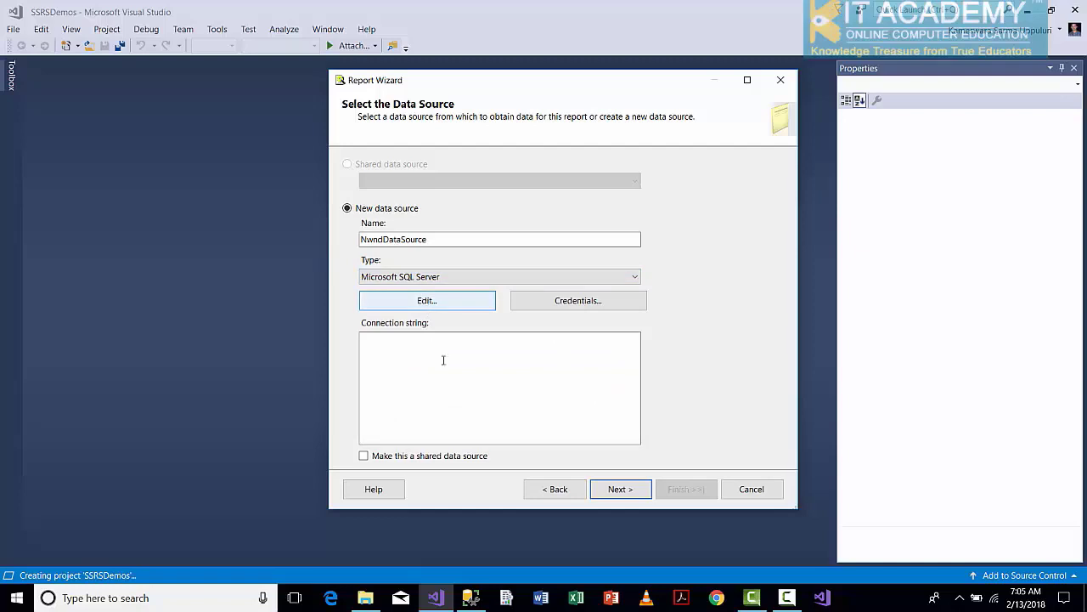
click(550, 304)
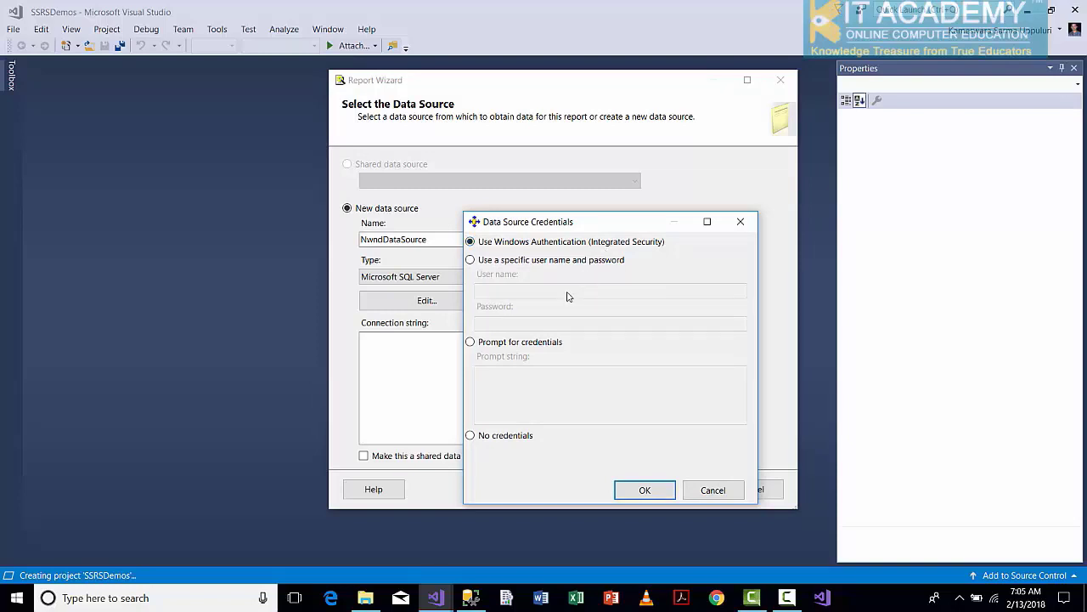
click(645, 489)
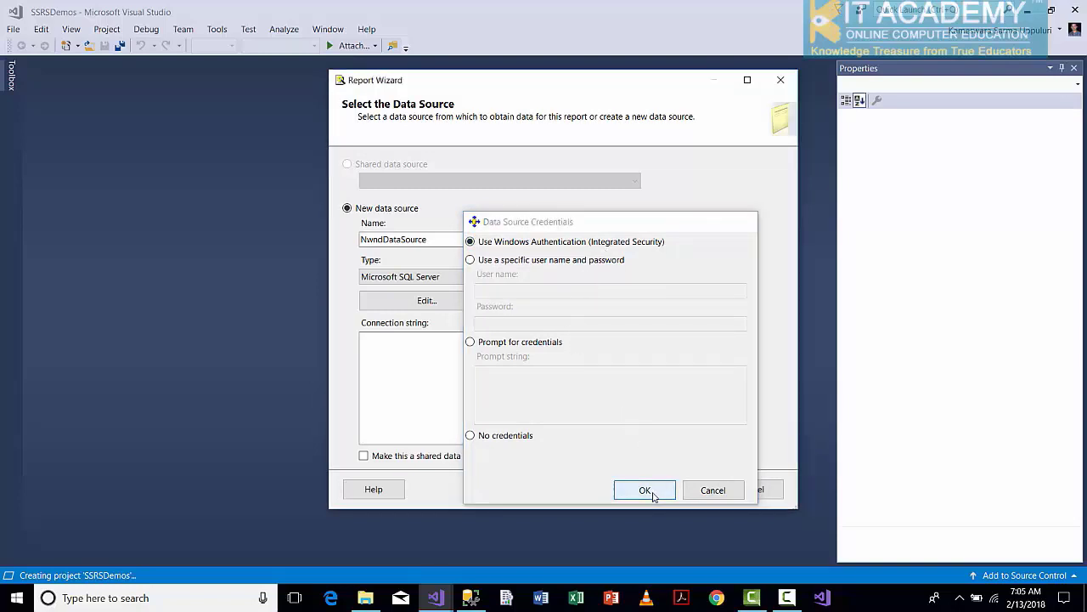
Set the data source's connection to server "." and the Northwind database, test the connection, and accept it
click(428, 304)
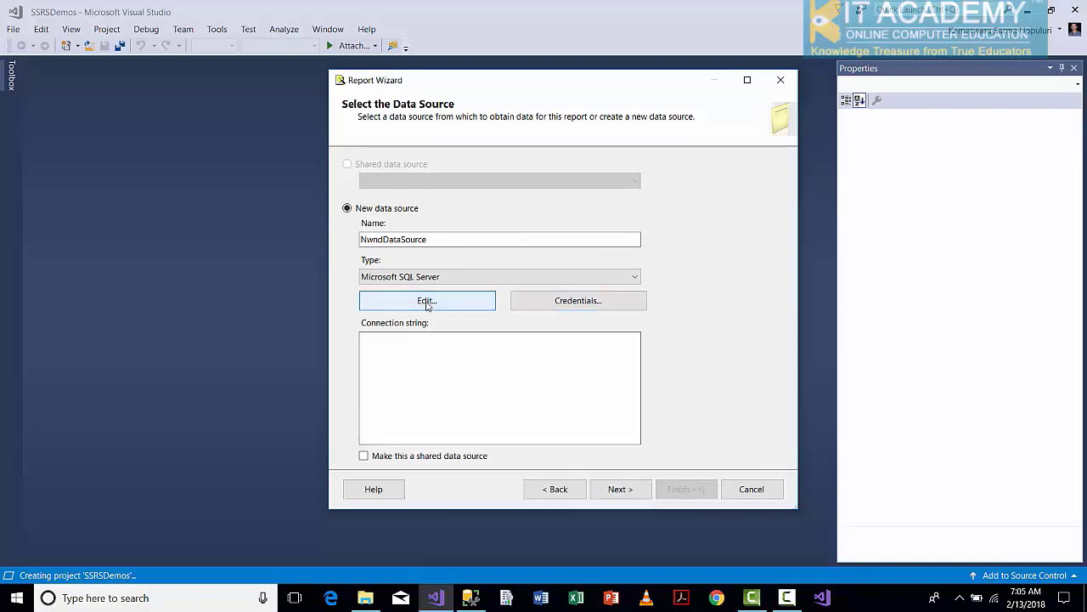
click(414, 161)
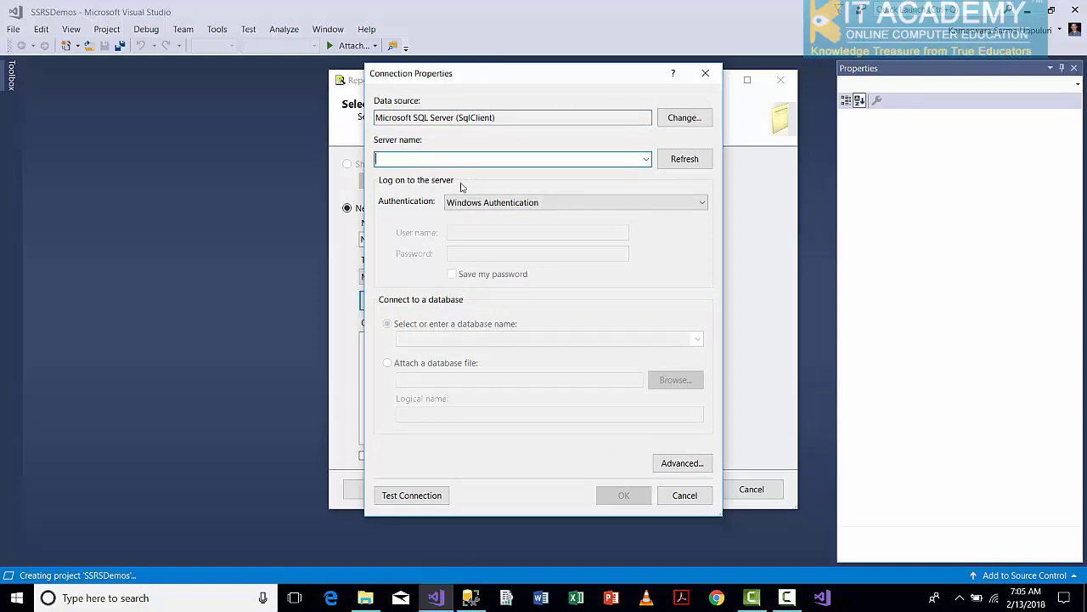
text(.)
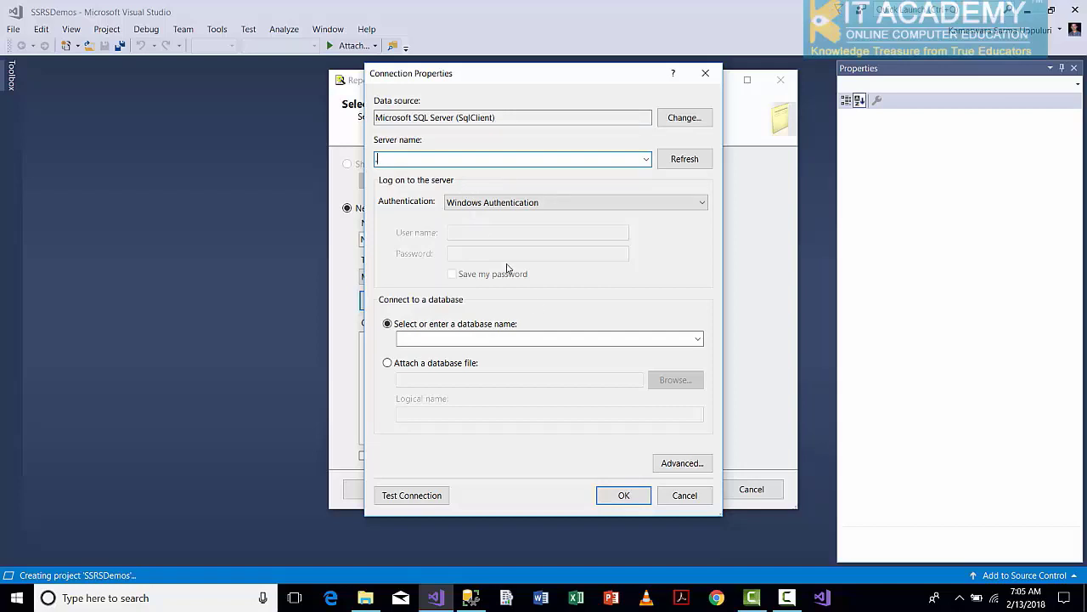
click(697, 339)
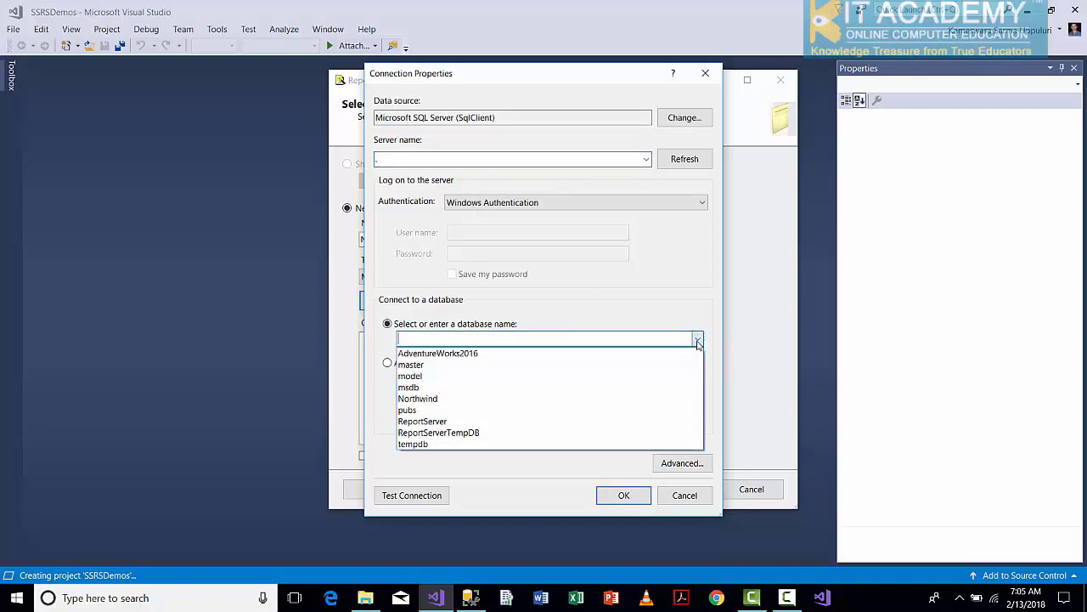
click(443, 399)
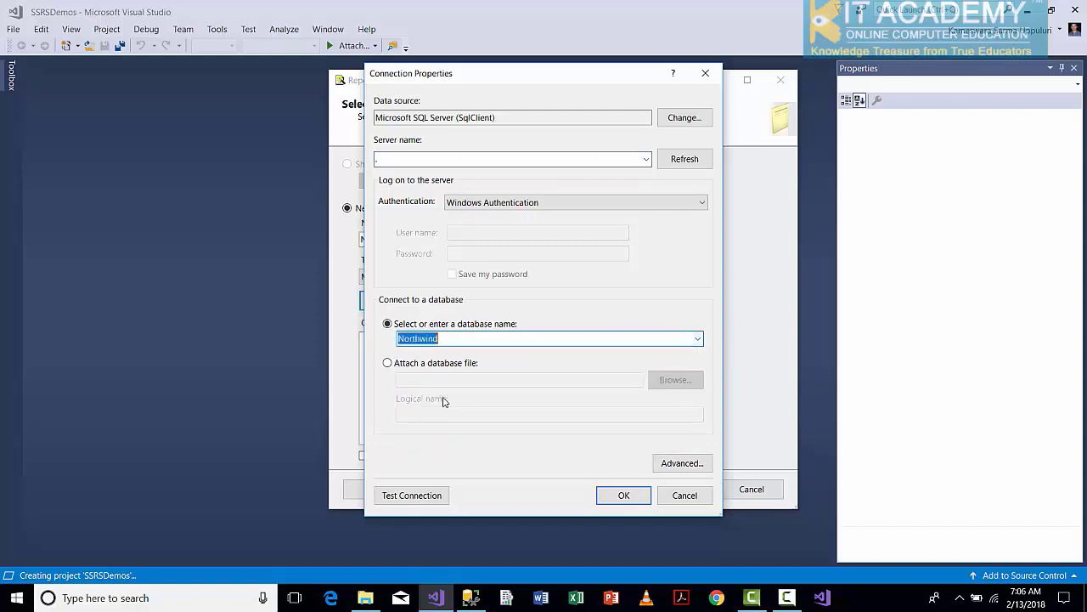
click(432, 501)
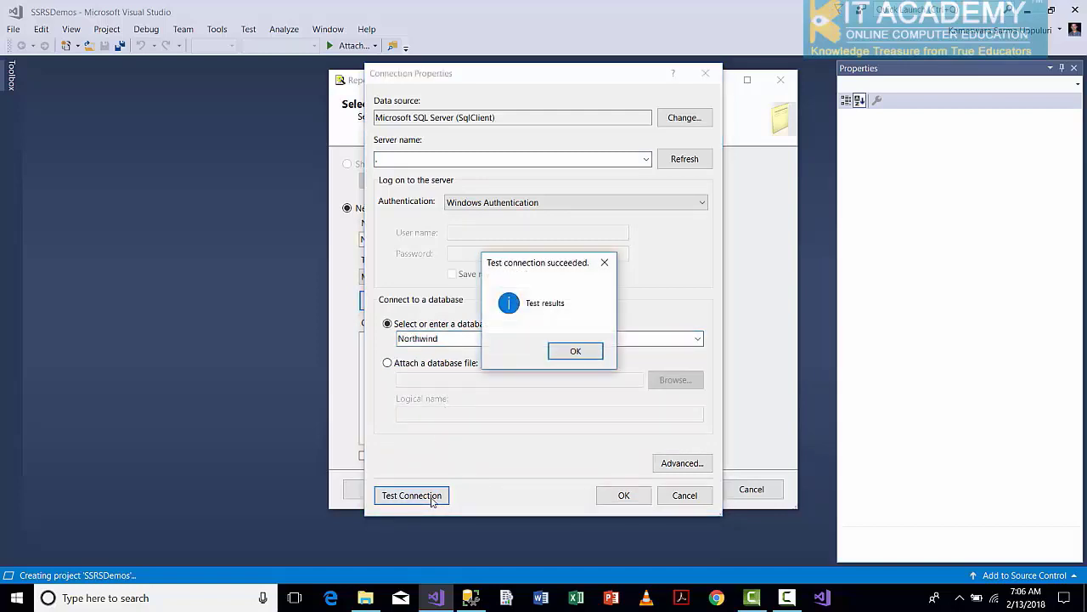
click(590, 354)
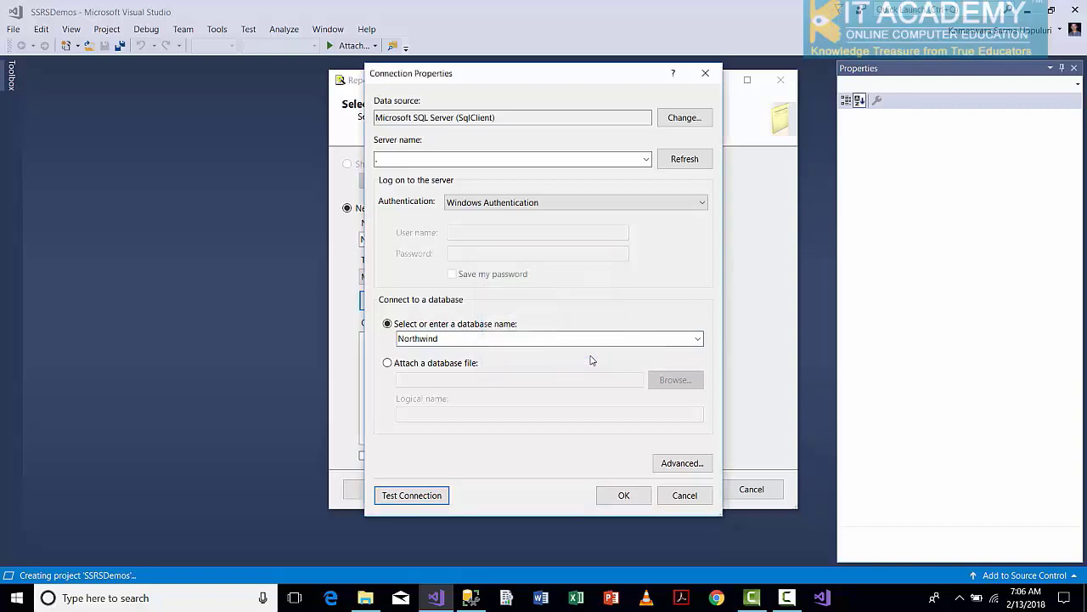
click(623, 497)
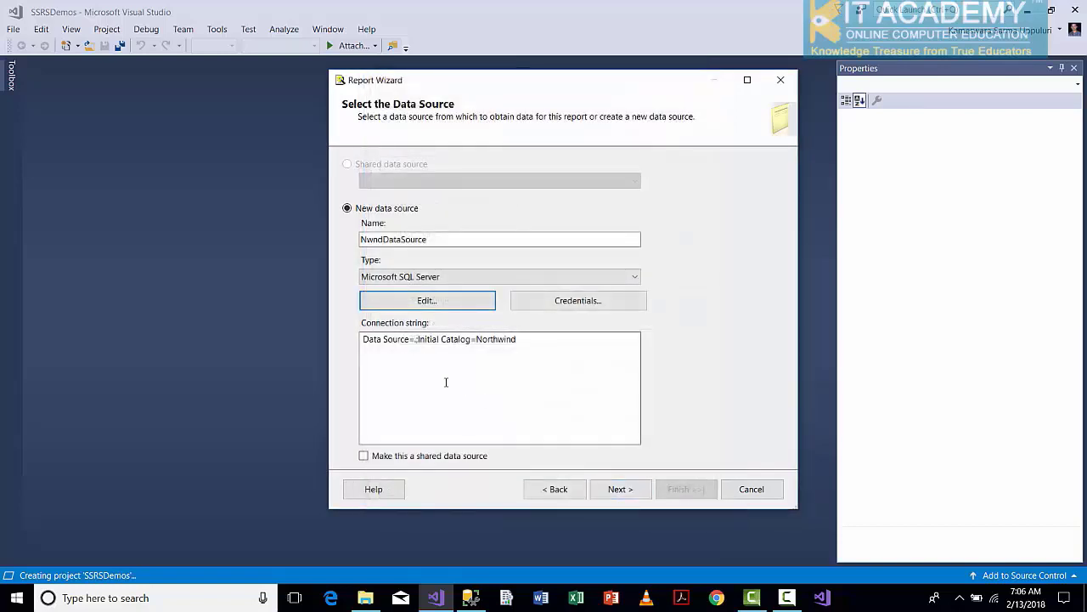
Review the connection string, continue to the query design page without sharing the data source, and open the Query Builder
drag(517, 339, 361, 344)
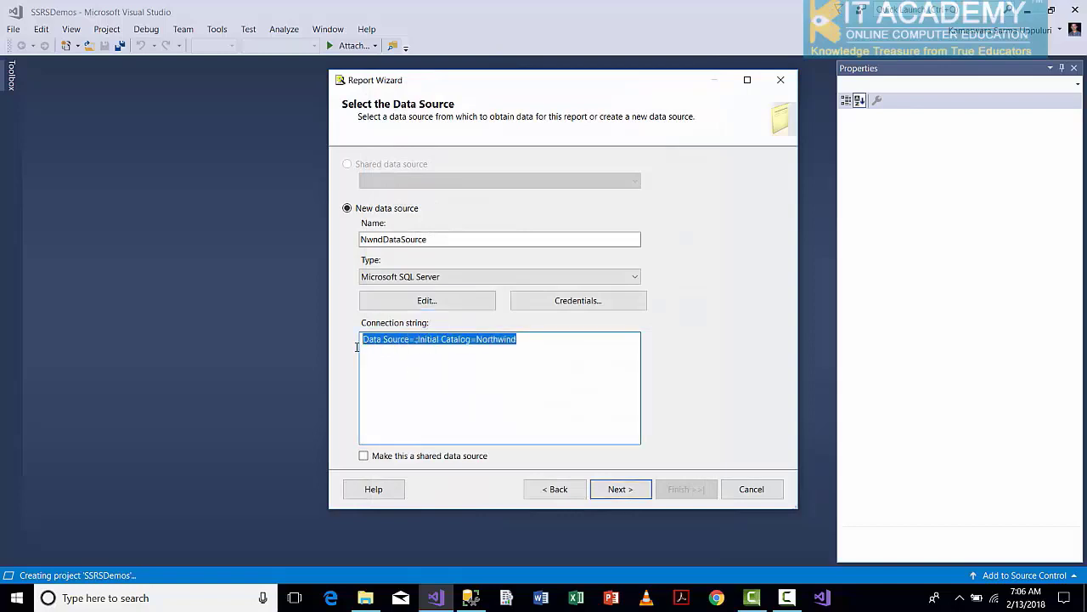
click(423, 371)
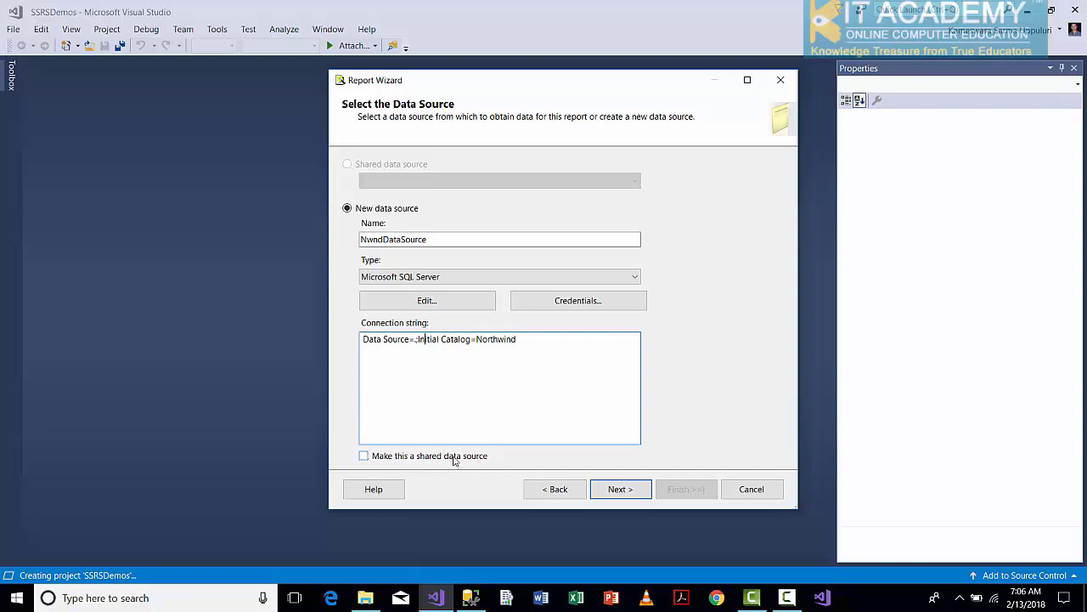
click(619, 491)
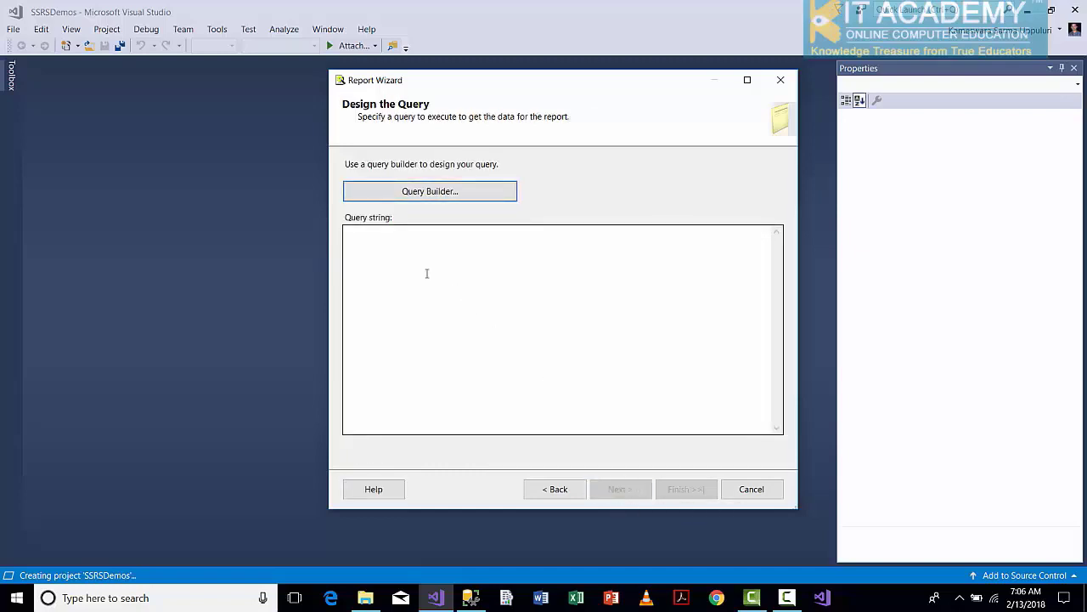
click(398, 247)
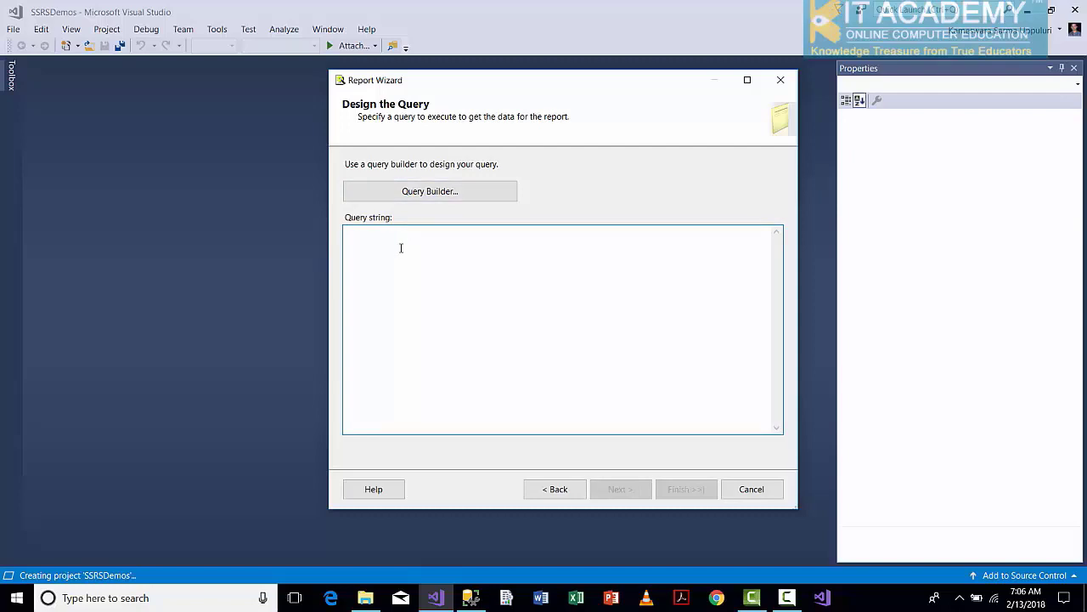
click(429, 192)
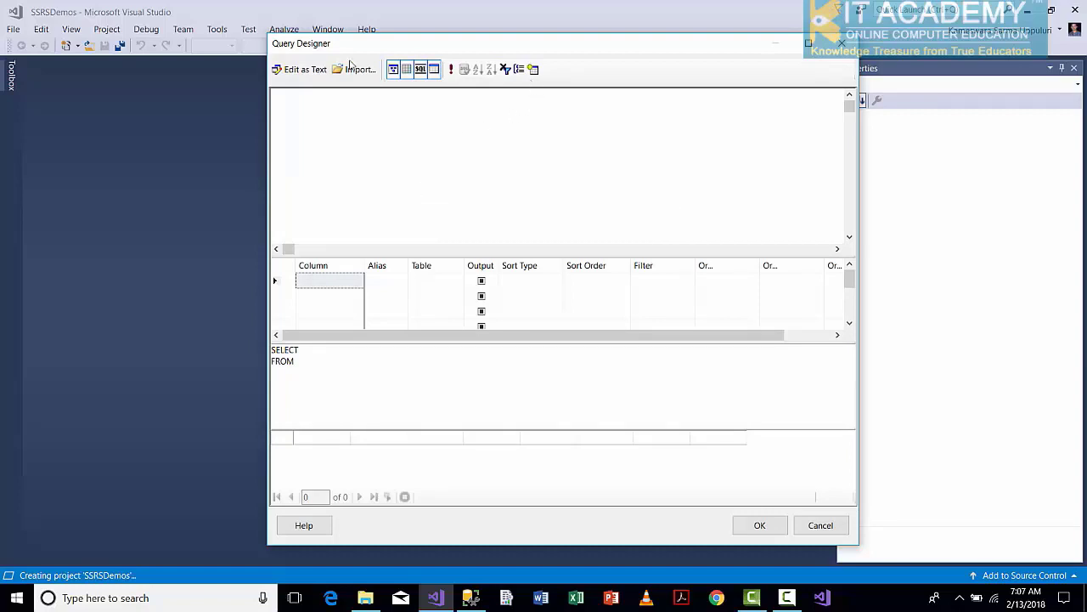
Add the Customers table to the query in the Query Designer
click(534, 74)
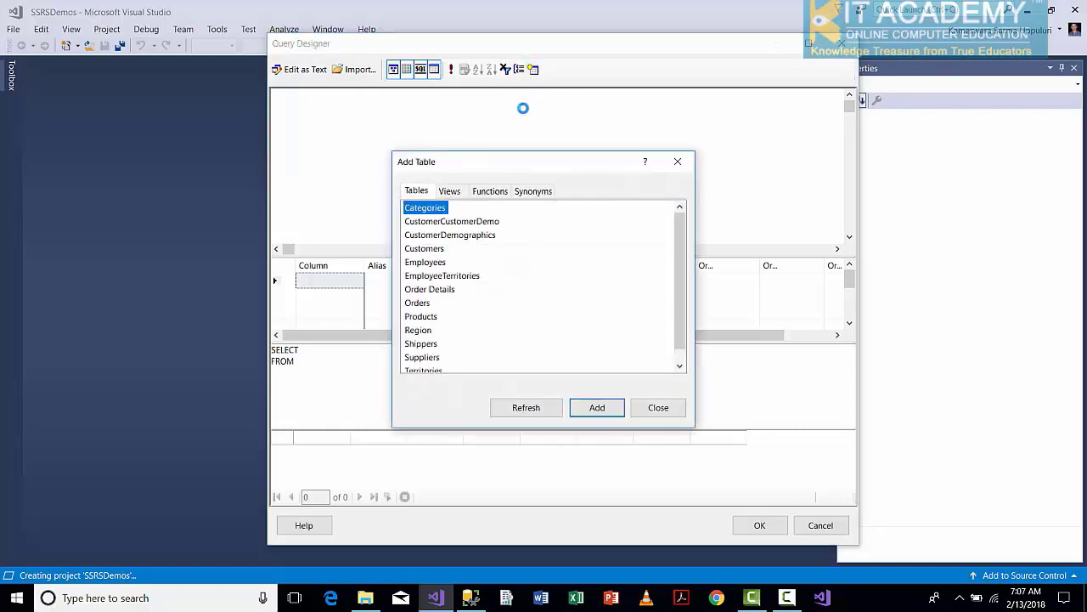
click(424, 250)
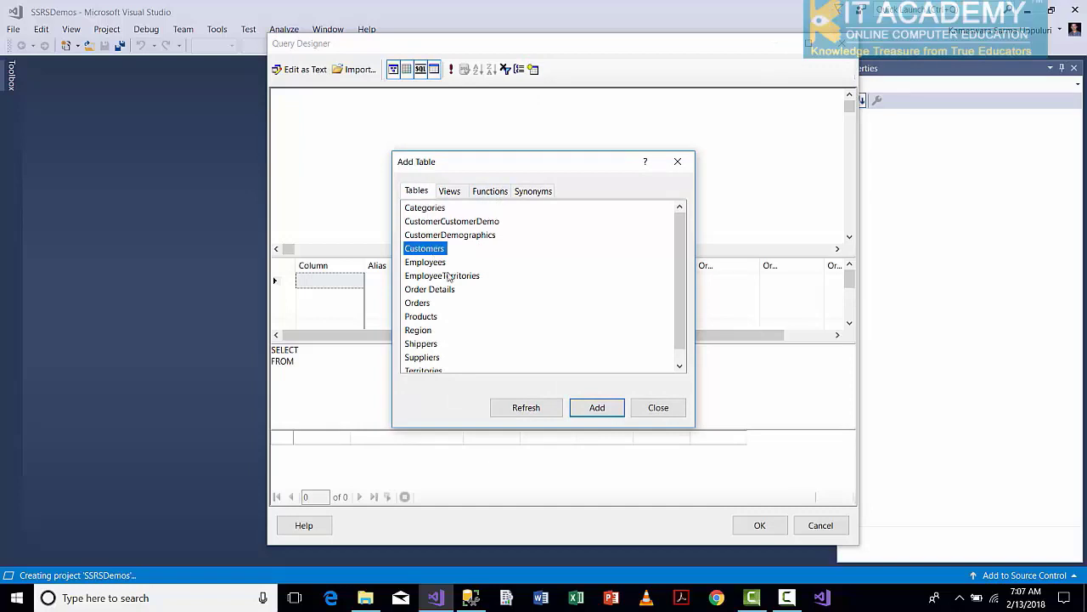
click(593, 409)
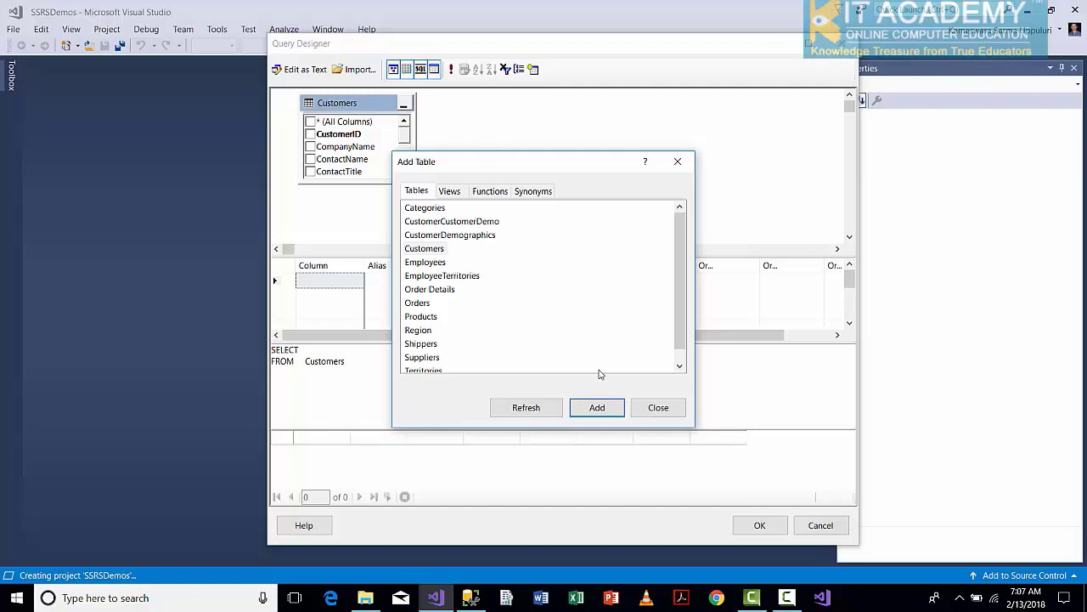
click(656, 409)
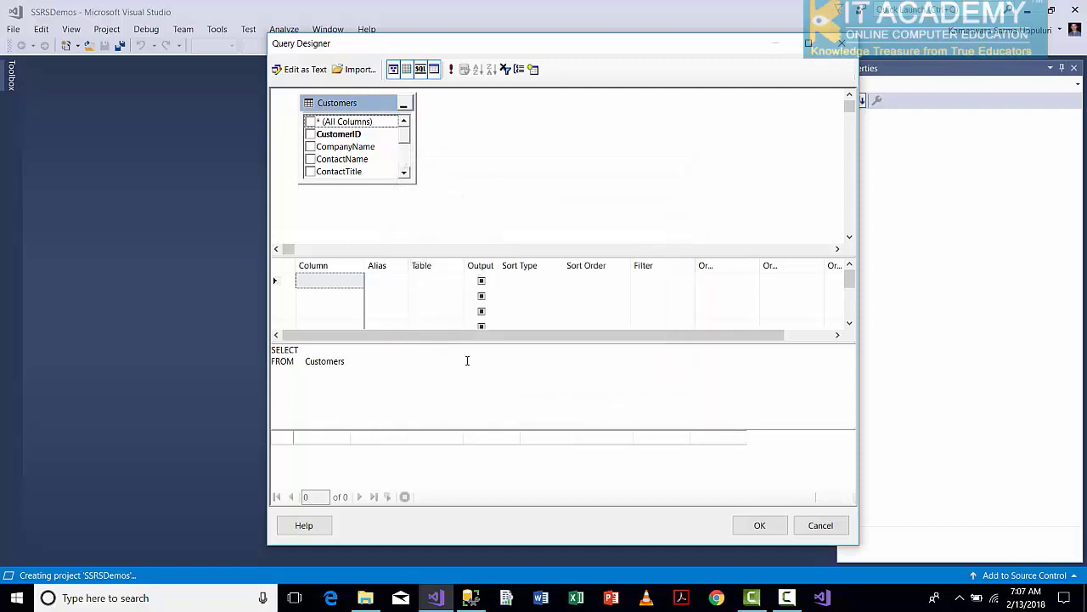
Maximize the Query Designer, output all columns of Customers (Customers.*), and accept the query
click(809, 43)
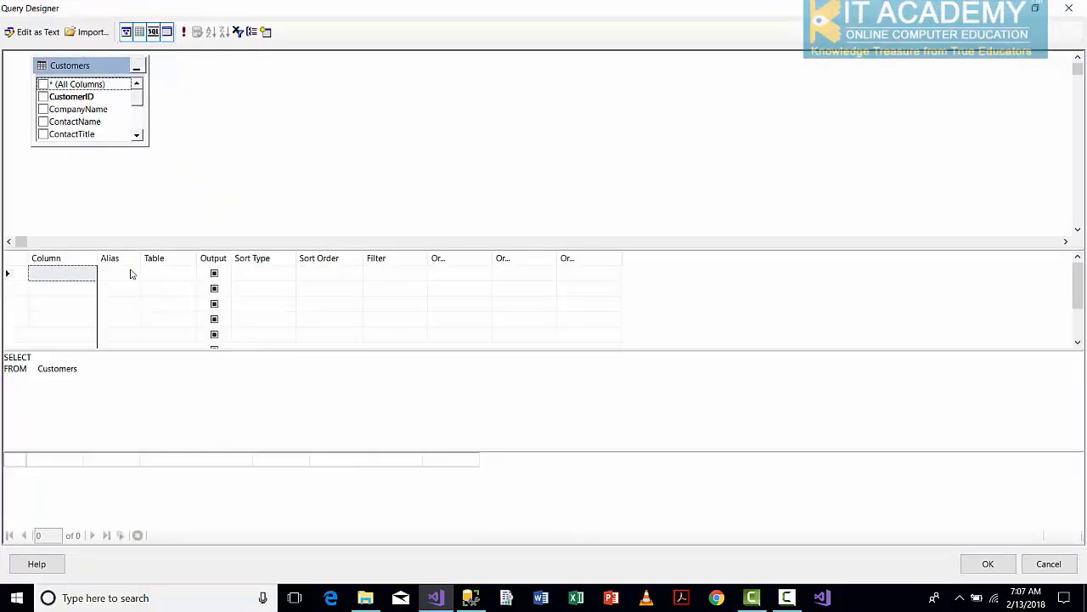
click(90, 273)
click(91, 274)
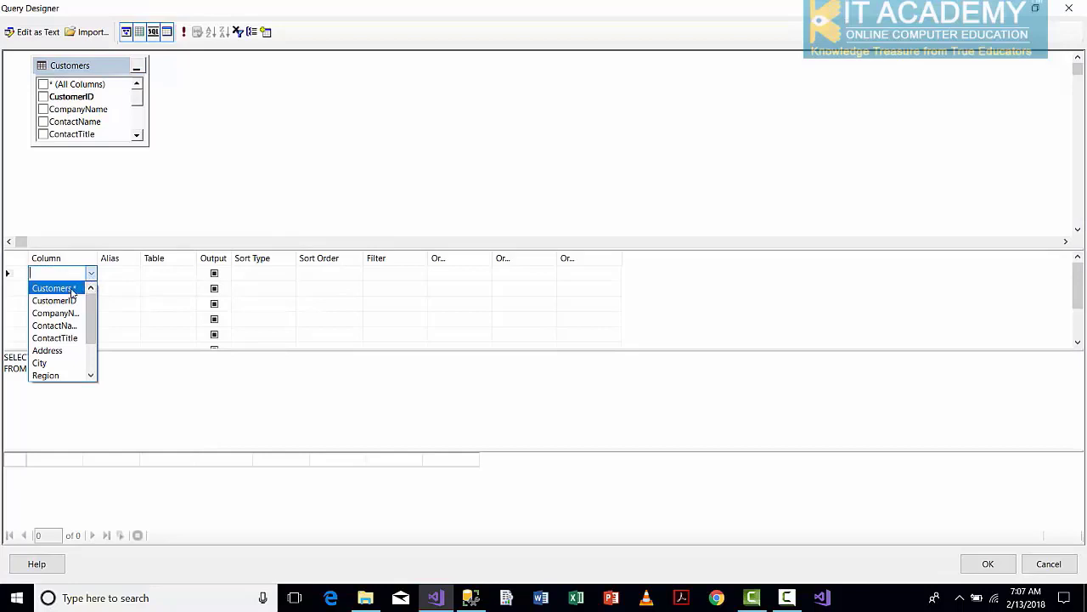
click(72, 289)
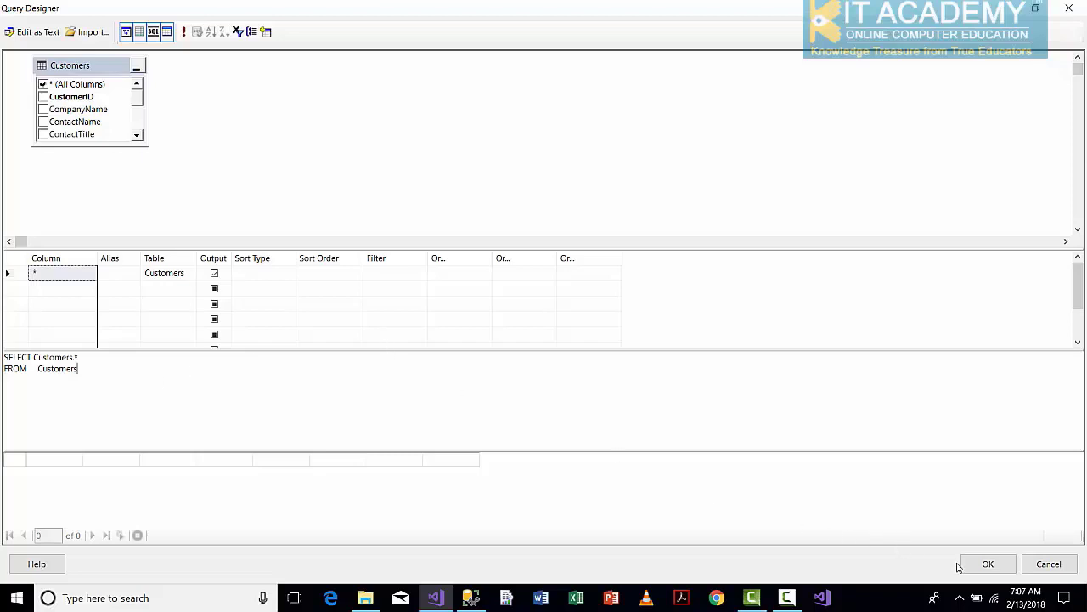
click(982, 565)
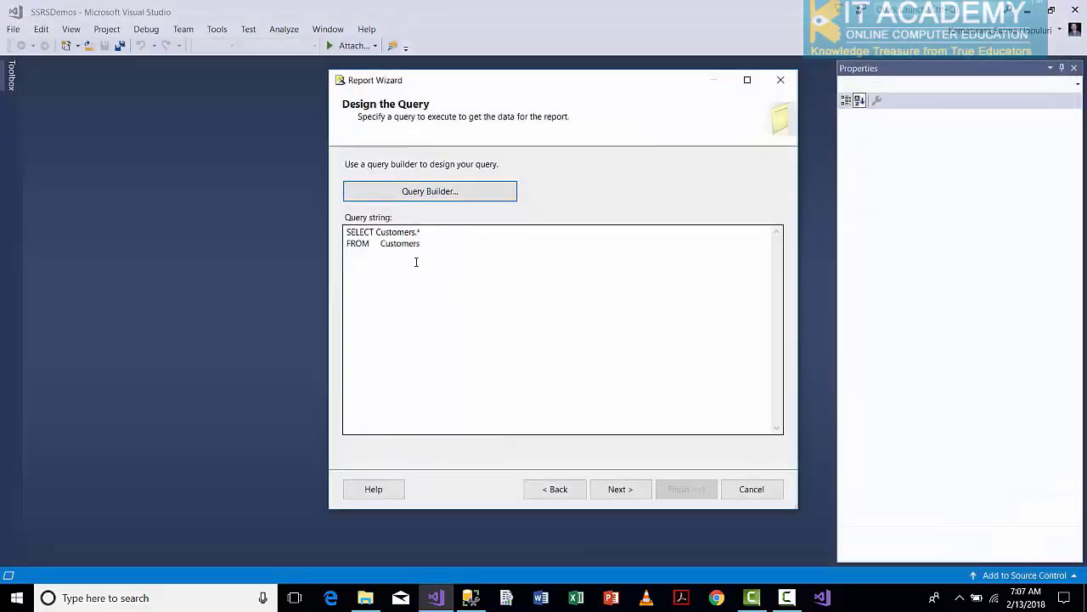
Review the generated query string, continue to the report type page, and choose the Matrix type
drag(348, 227, 464, 239)
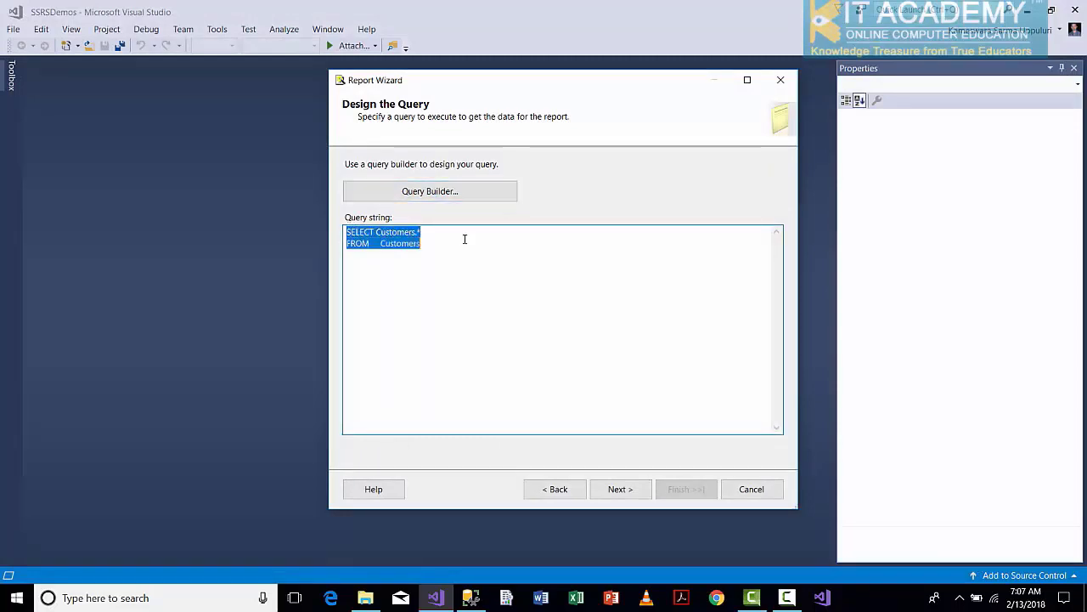
click(474, 255)
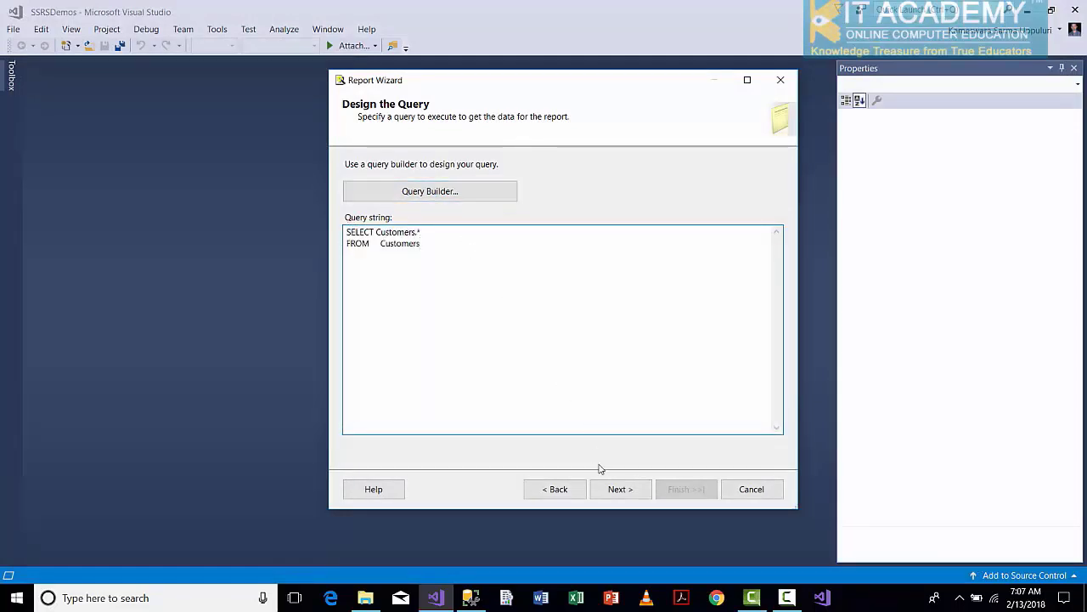
click(612, 493)
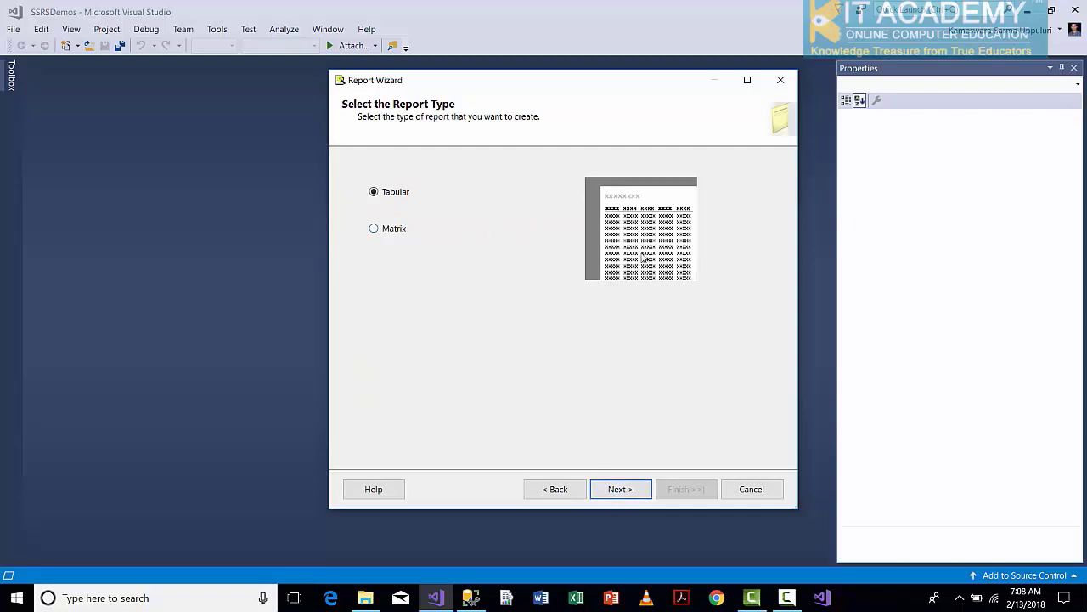
click(395, 234)
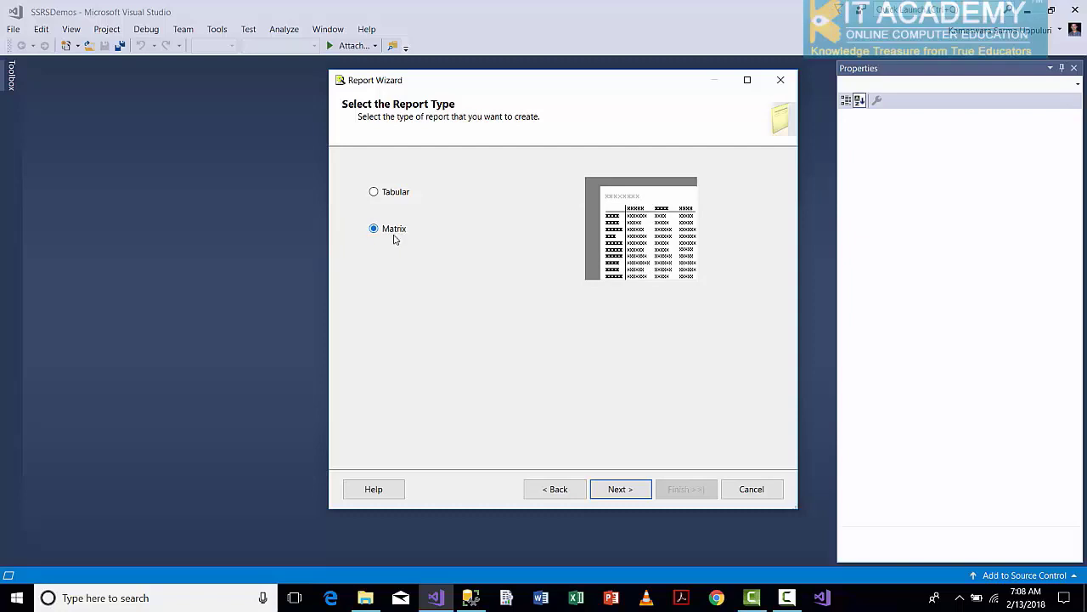
Choose the Tabular report type and add CustomerID, CompanyName, ContactName and Country as the table's detail fields
click(387, 195)
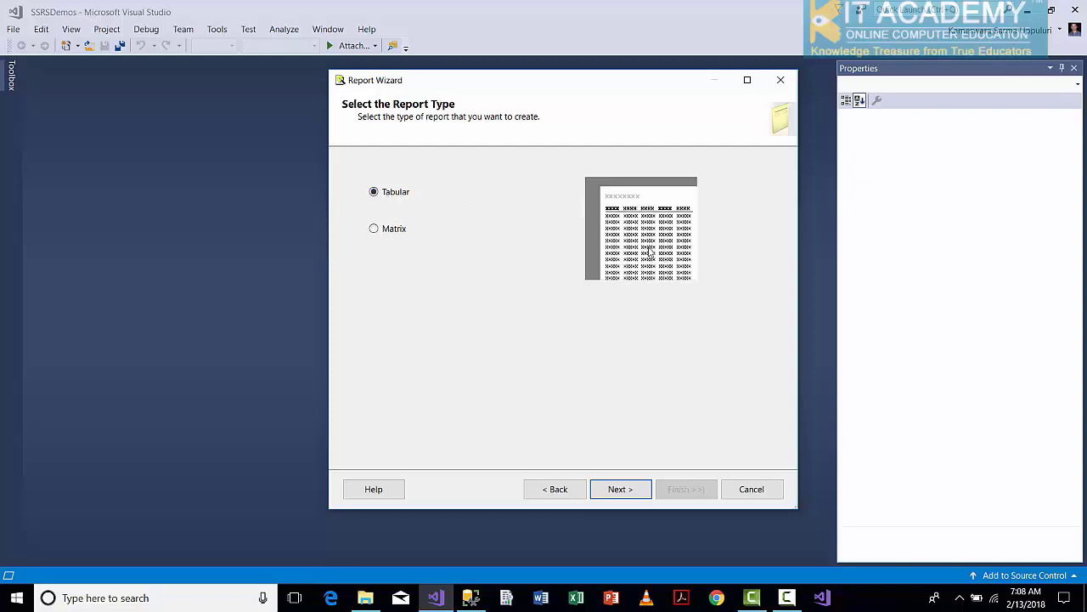
click(619, 496)
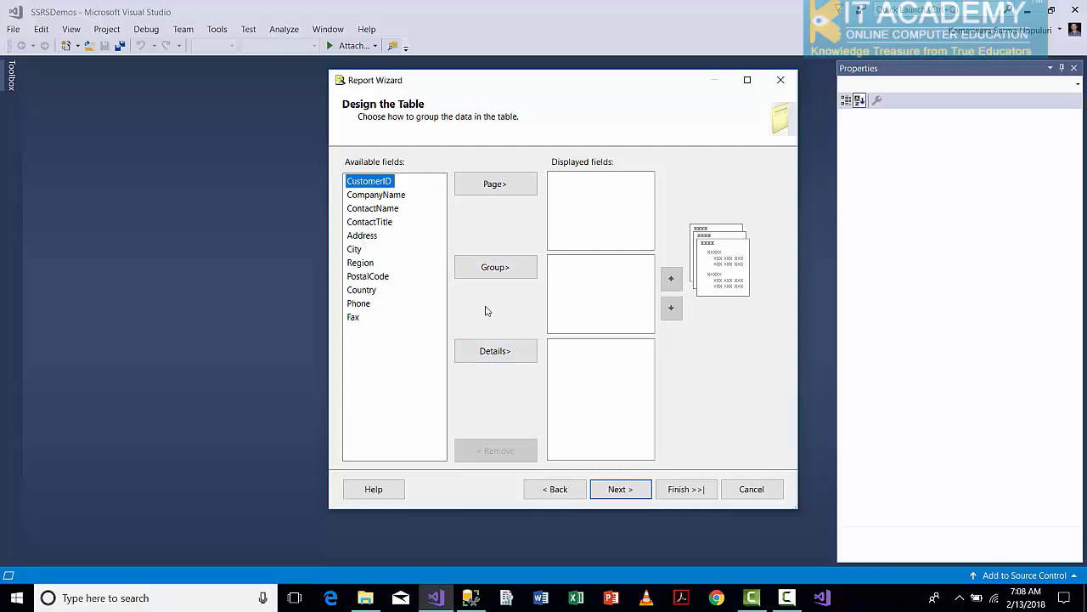
click(482, 359)
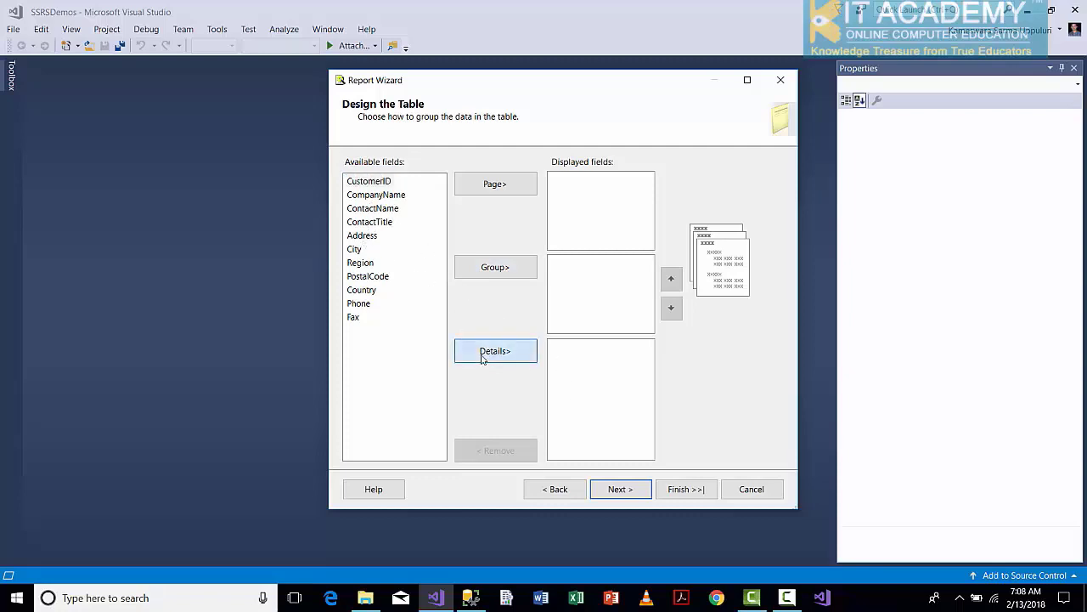
click(482, 359)
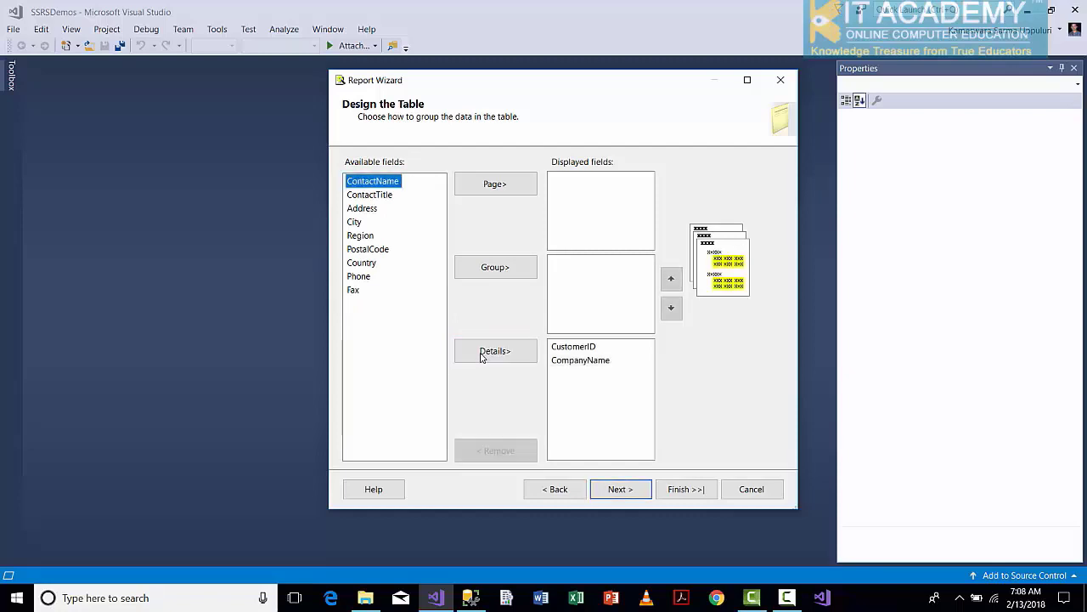
click(482, 358)
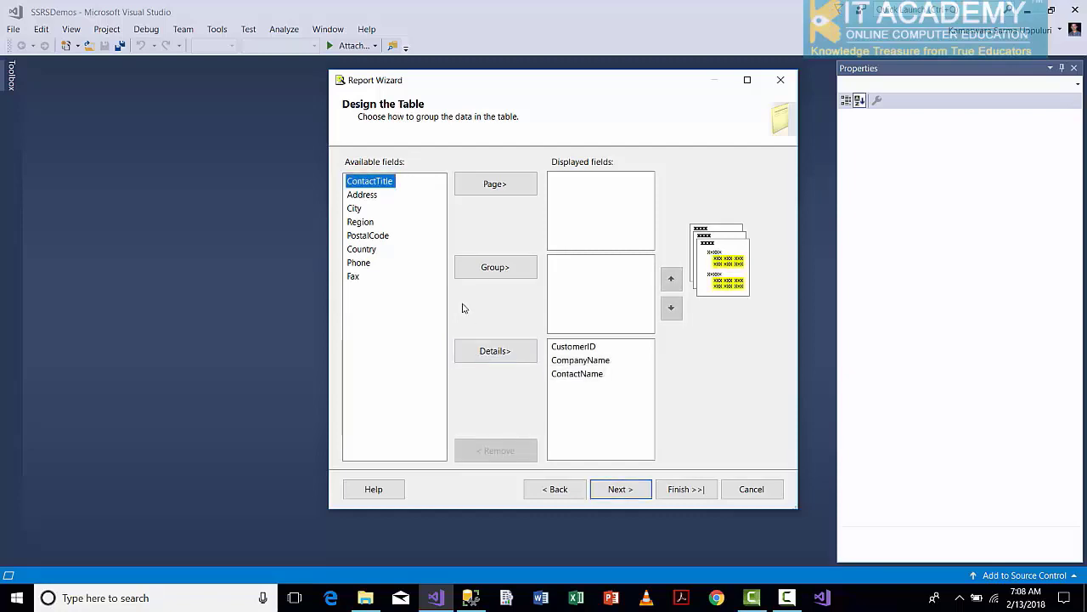
click(363, 252)
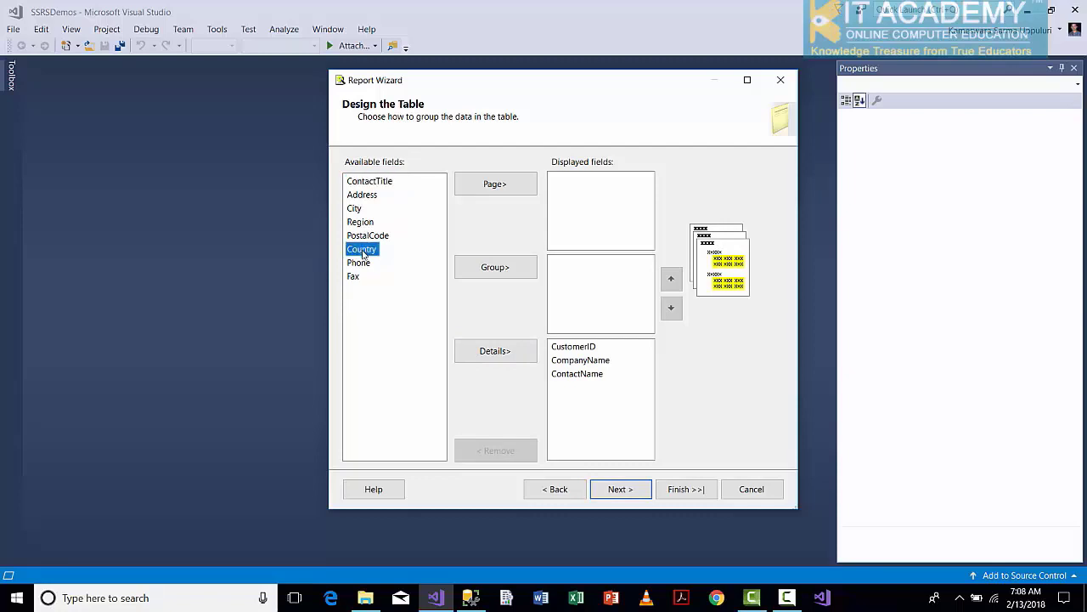
click(476, 355)
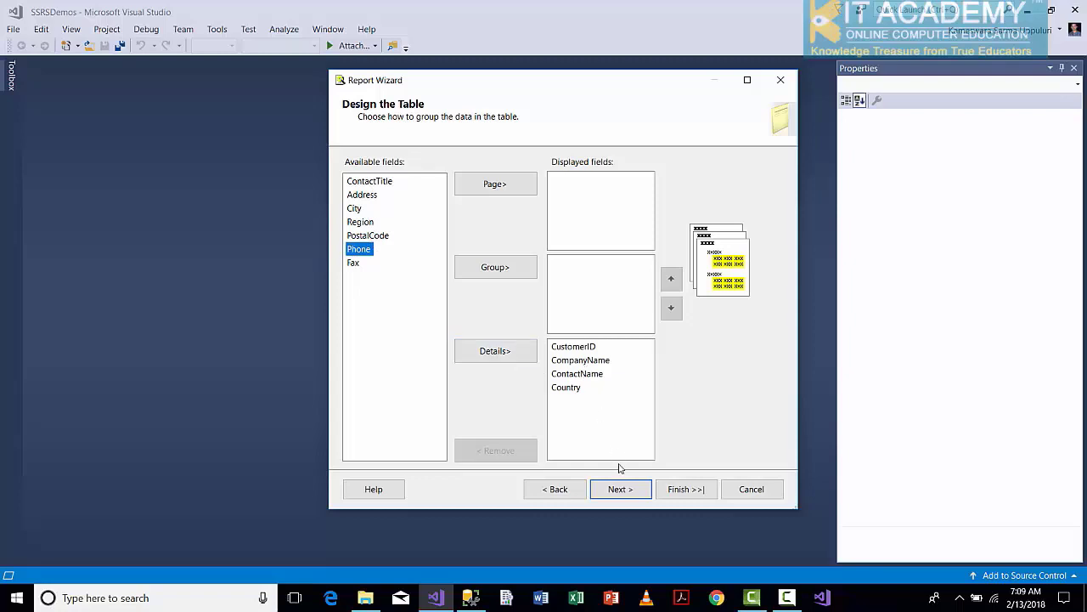
click(617, 492)
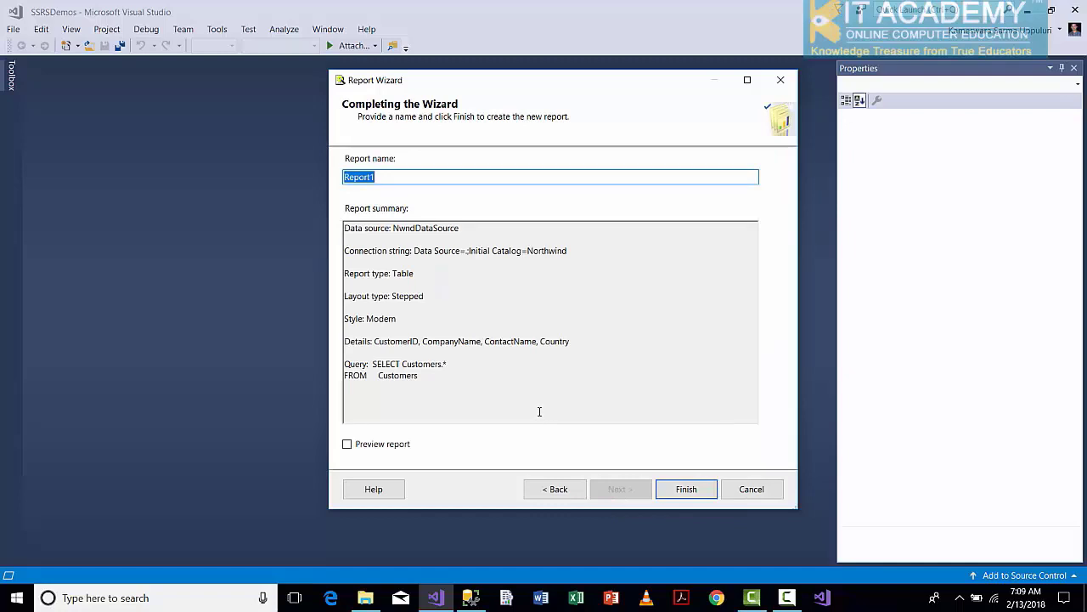
Name the report 01_ListOfCustomers, review the connection string, report type and query in the summary, and finish the wizard
text(01_ListOfCustomers)
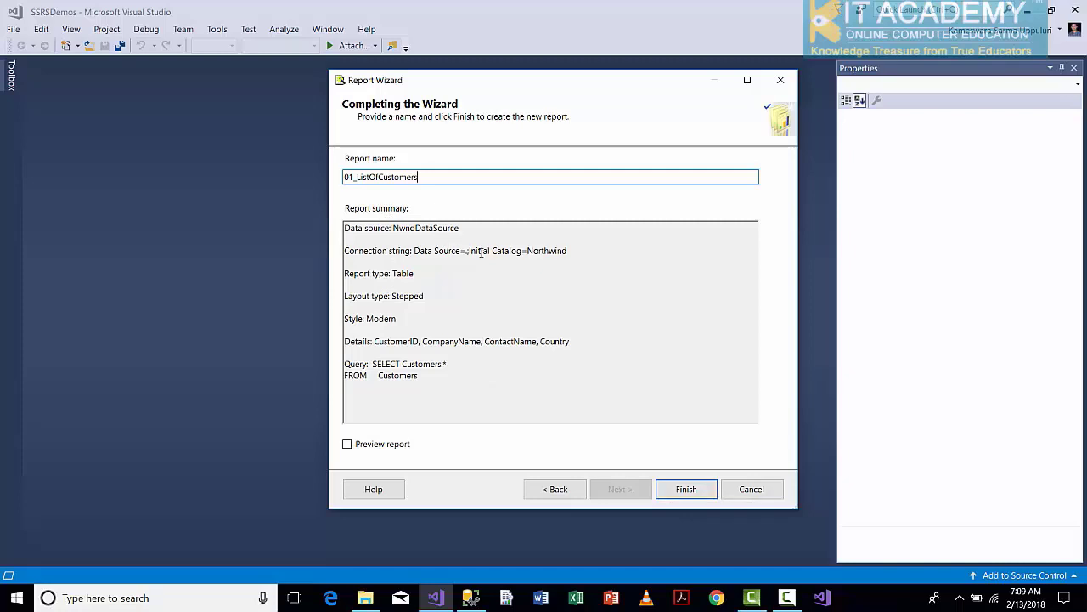
drag(476, 247, 572, 249)
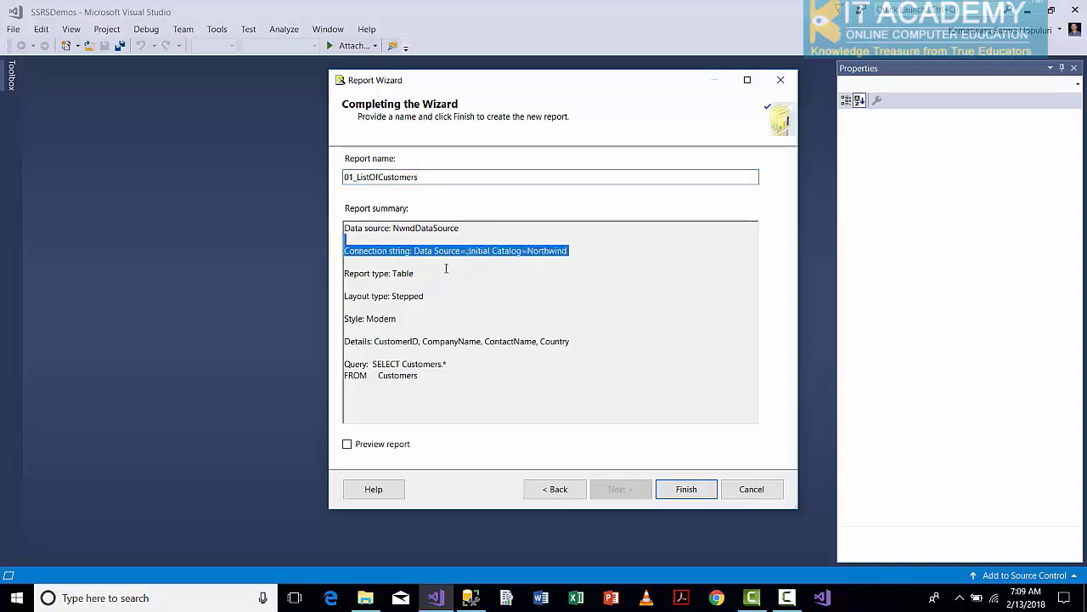
click(427, 273)
drag(393, 273, 439, 273)
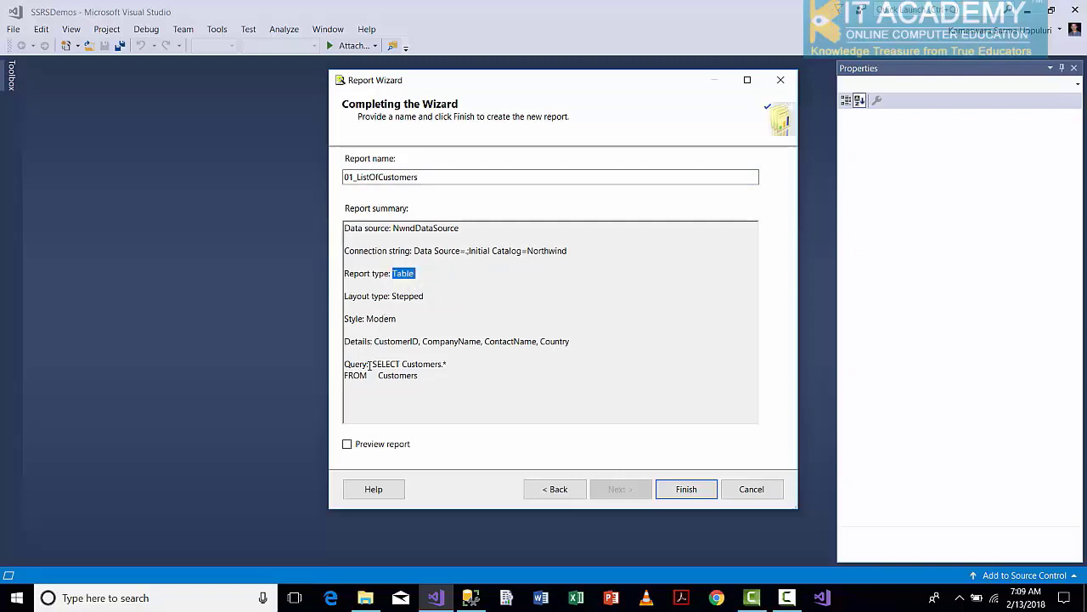
drag(373, 364, 441, 376)
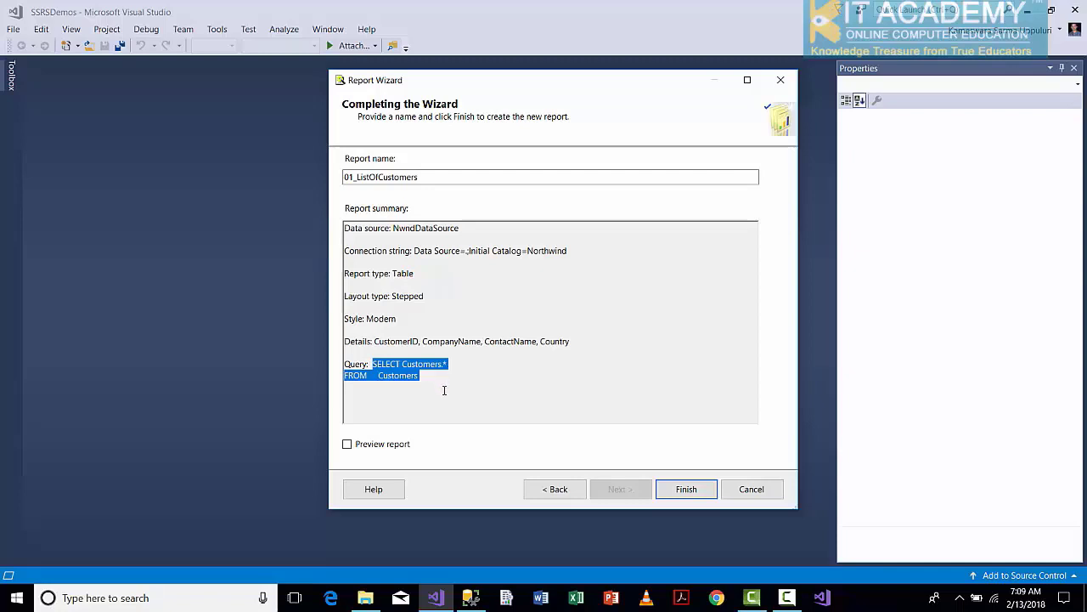
click(444, 390)
click(686, 491)
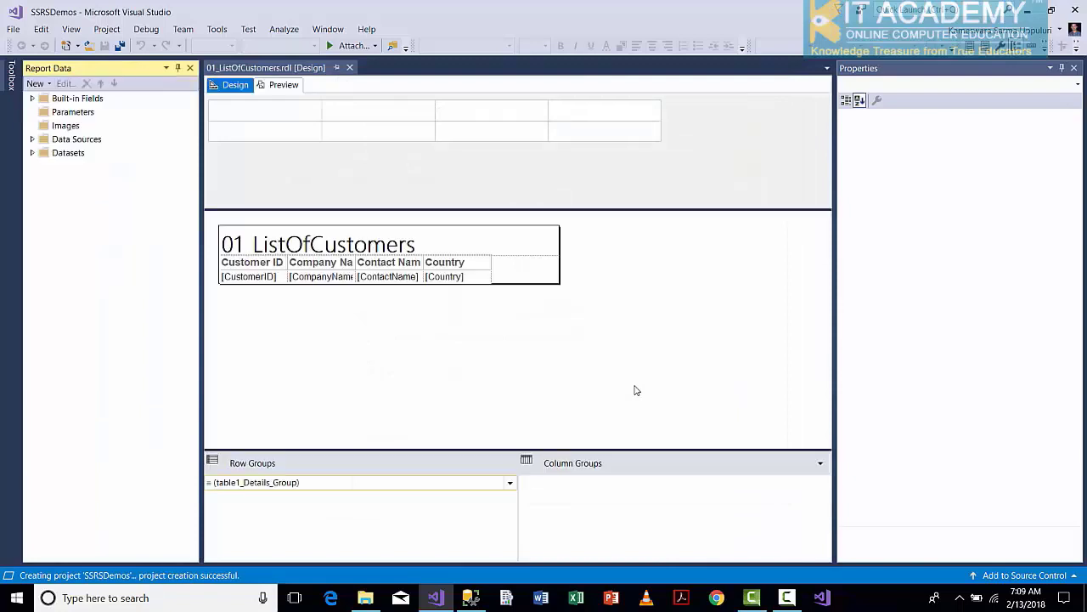
Close the Properties window, show Solution Explorer, and expand the project's Reports folder
click(1073, 68)
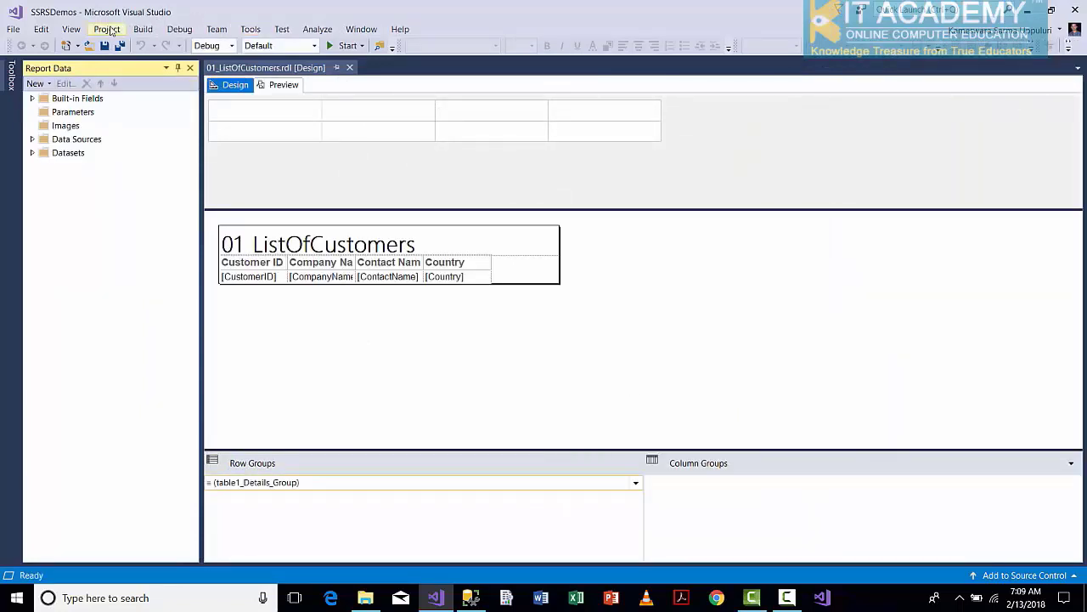
click(72, 29)
click(80, 68)
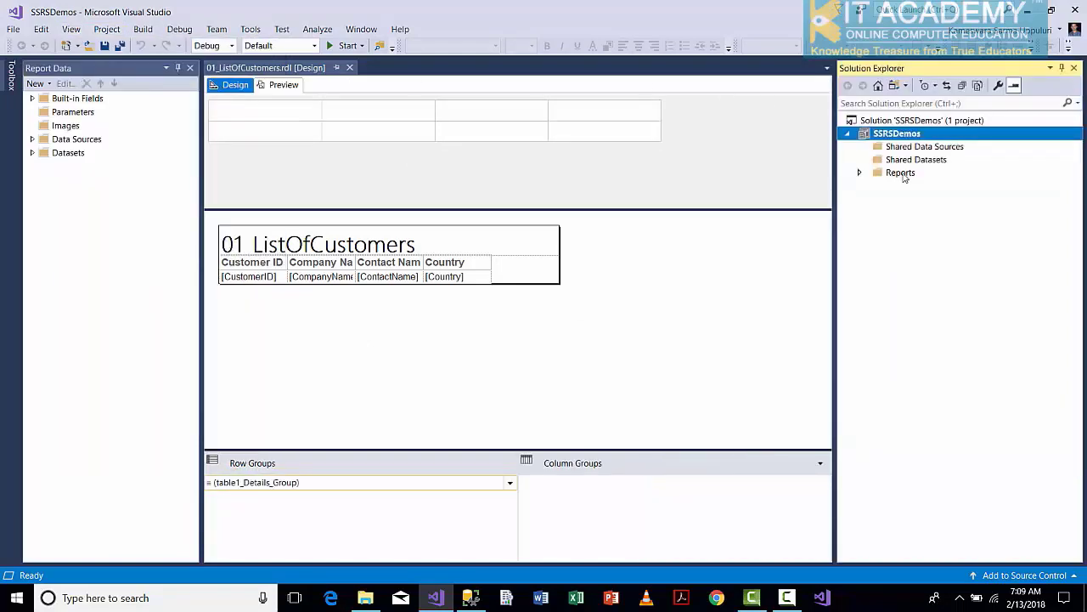
click(860, 173)
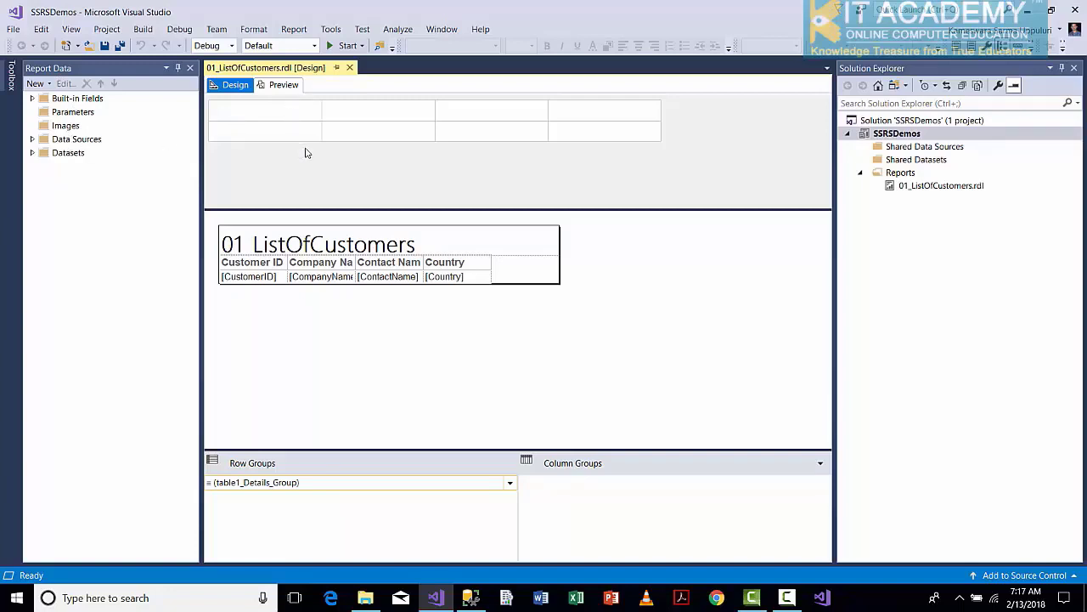
Expand the report's data sources and datasets, and inspect the connection properties of NwndDataSource without changing them
click(32, 140)
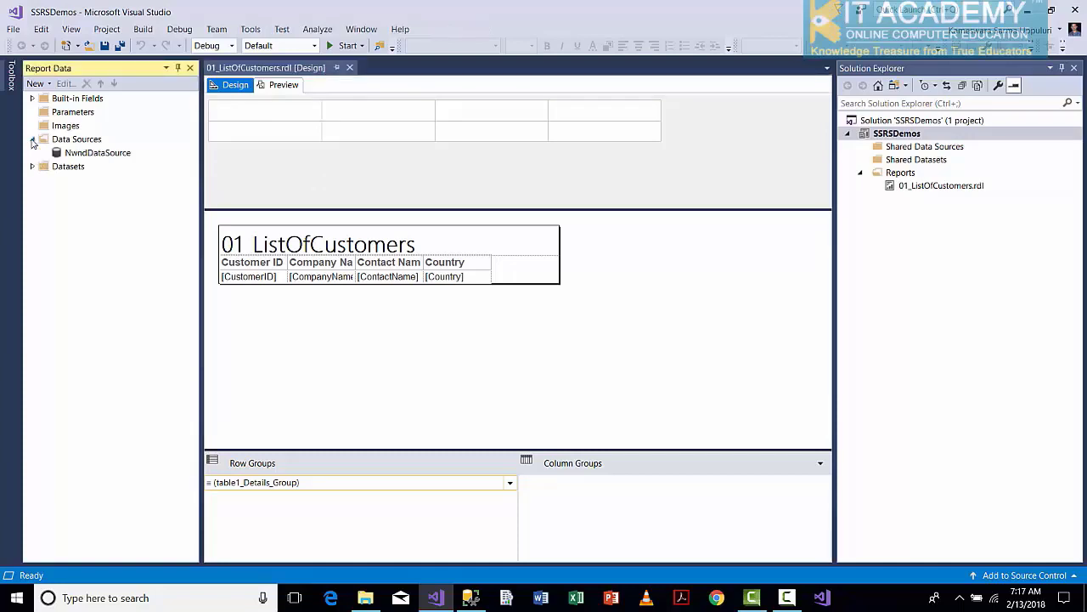
click(32, 168)
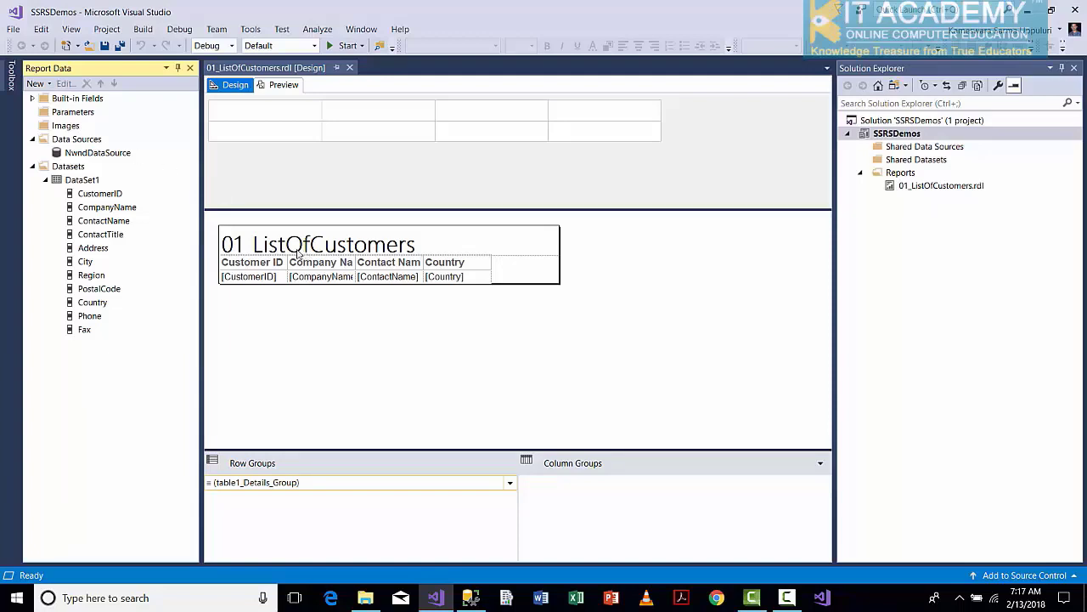
double_click(94, 154)
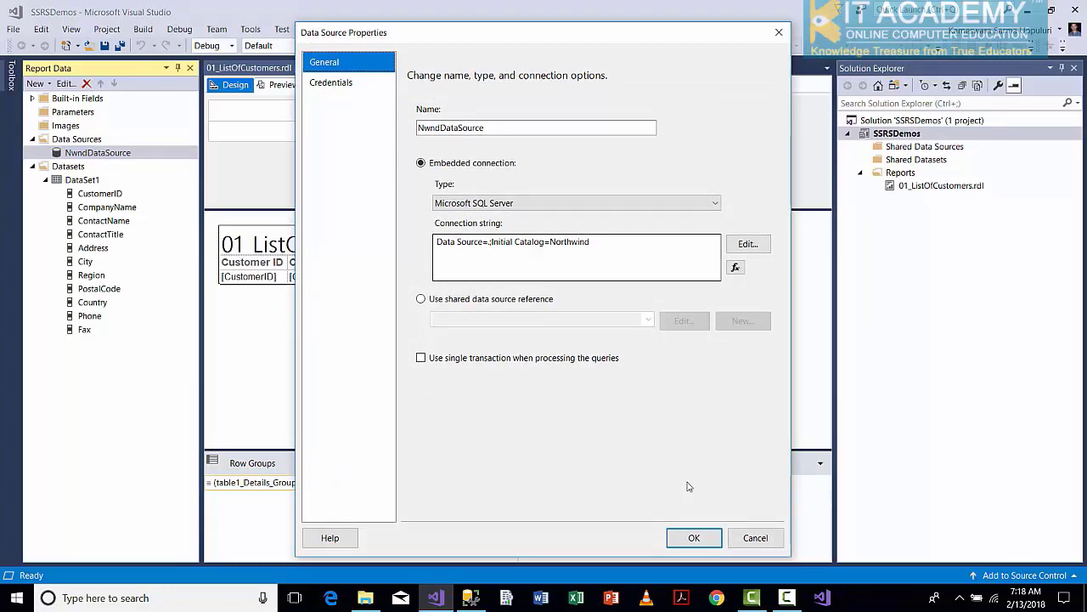
click(754, 539)
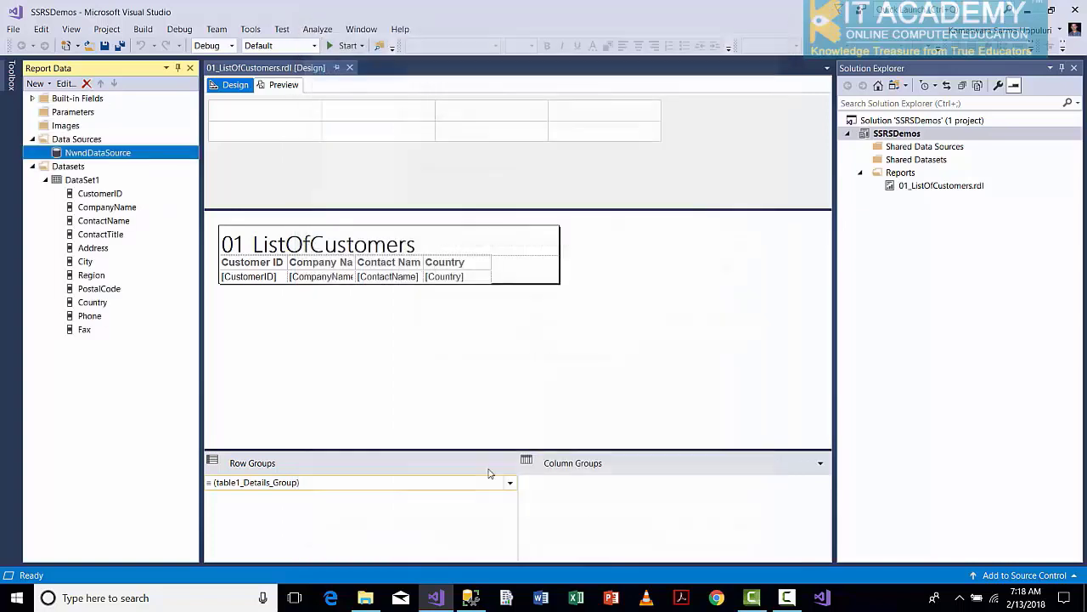
Examine the query in the properties of DataSet1 and leave them unchanged
double_click(76, 182)
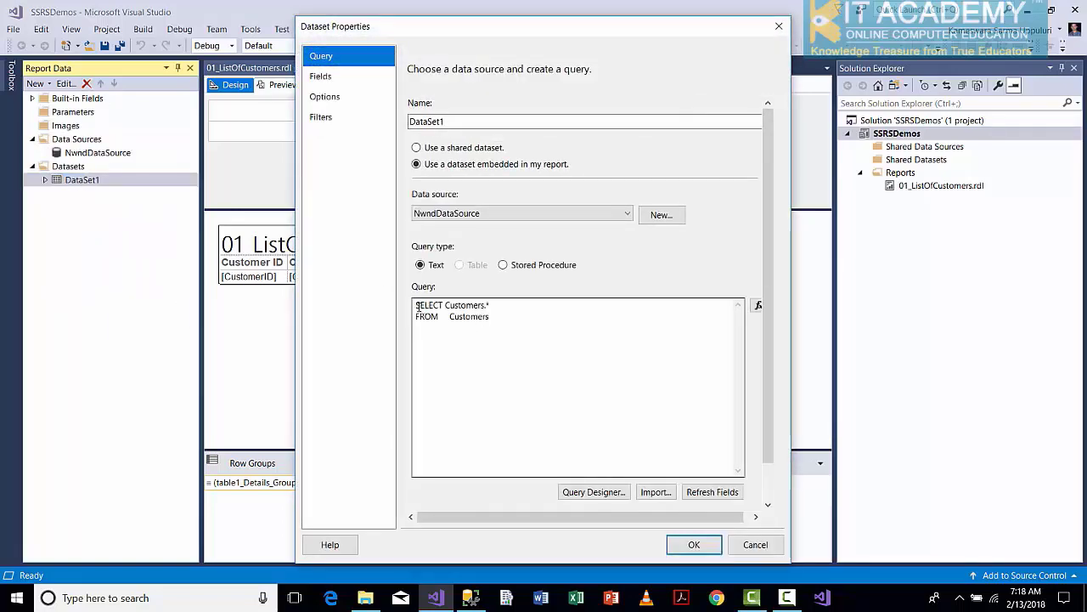
drag(418, 307, 509, 319)
click(514, 336)
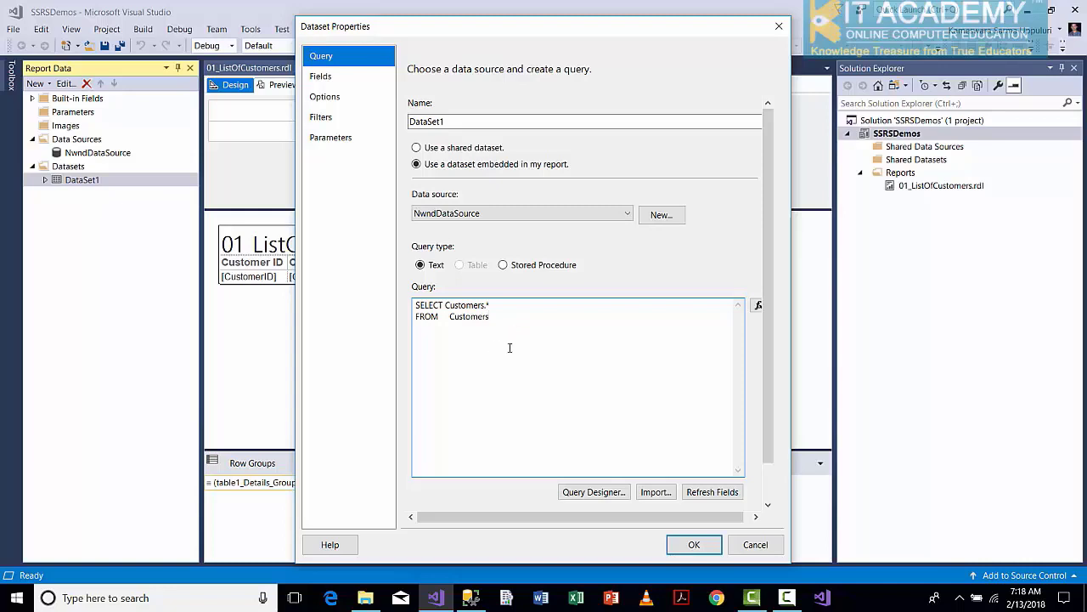
click(744, 544)
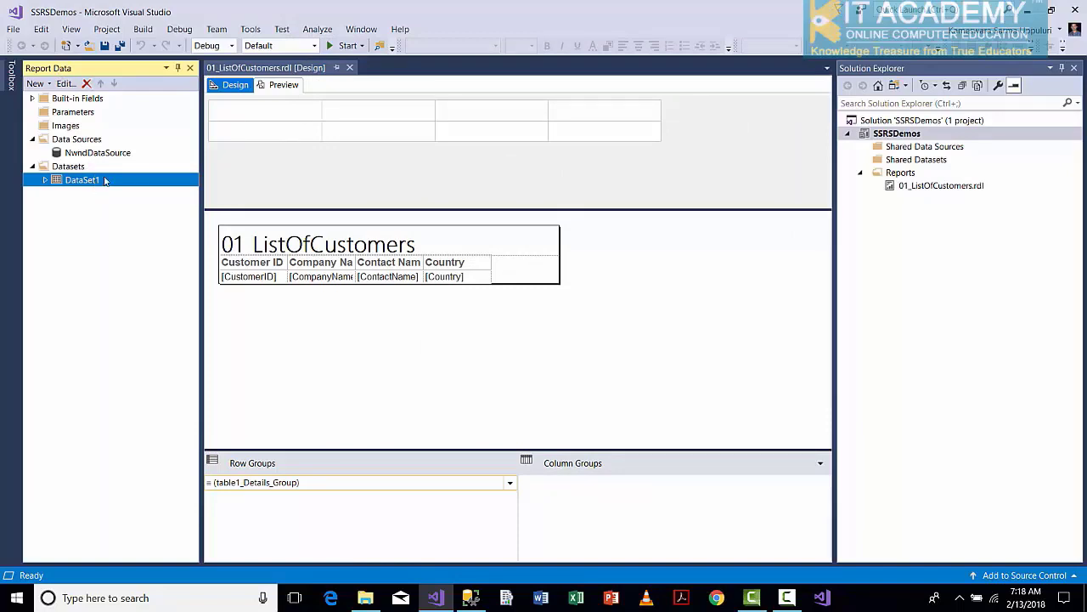
Close the Report Data window, show it again, and expand DataSet1 to list its fields
click(190, 67)
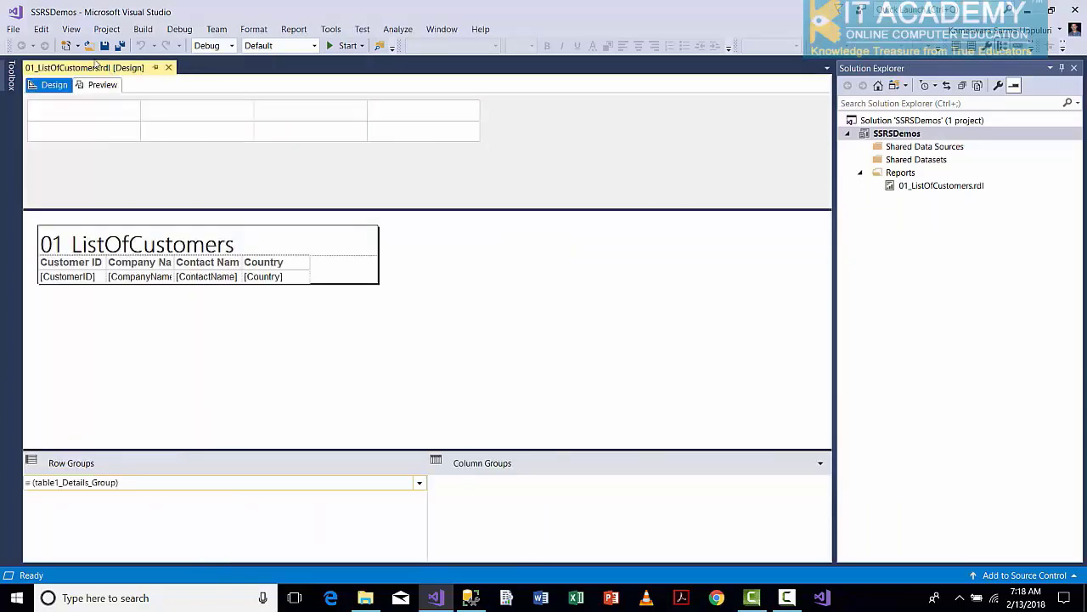
click(72, 30)
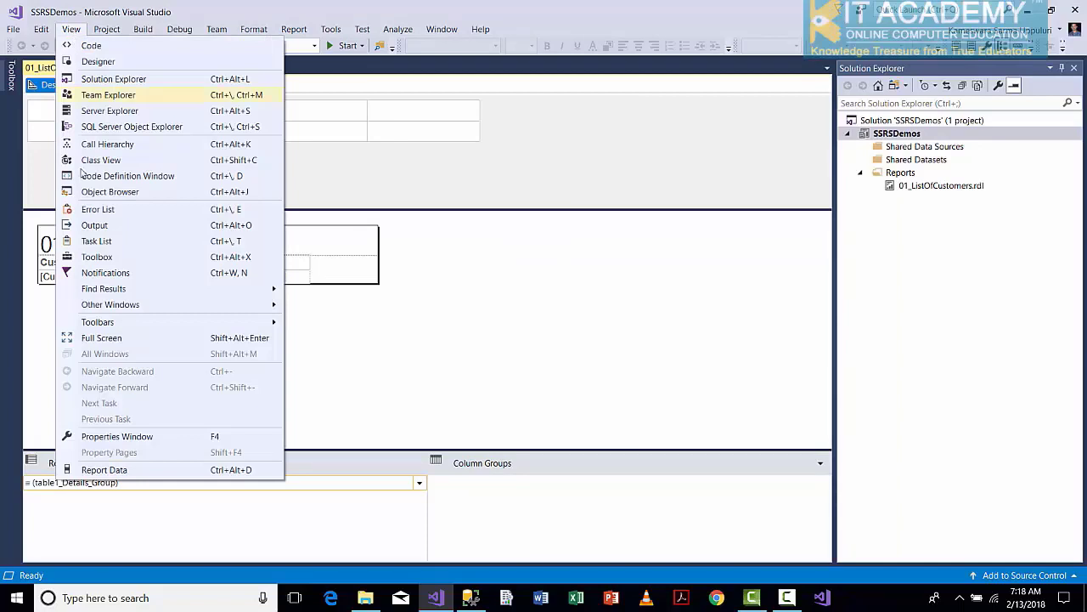
click(100, 470)
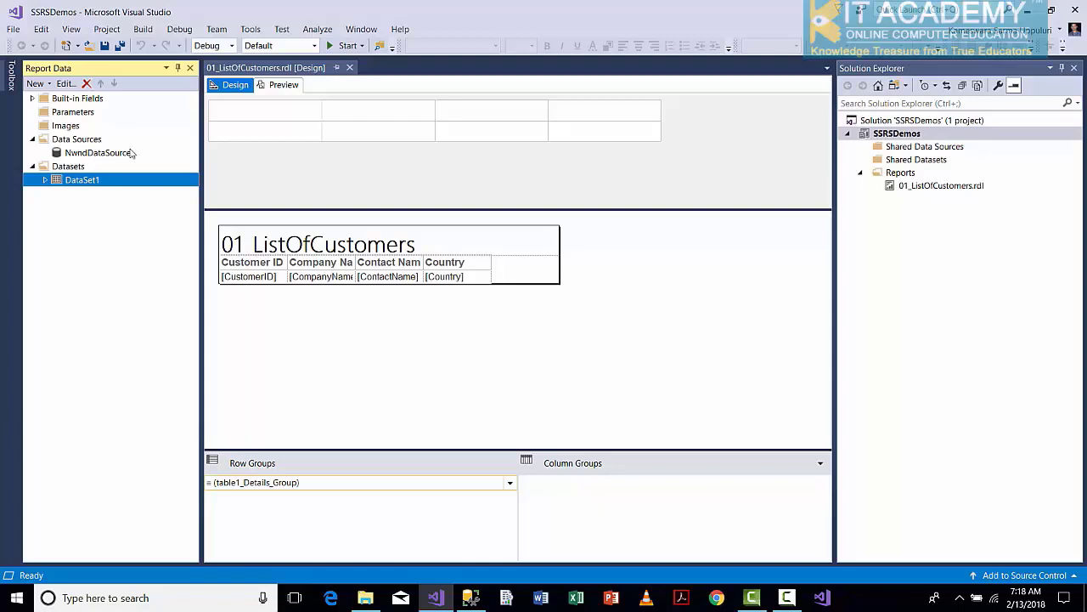
double_click(83, 182)
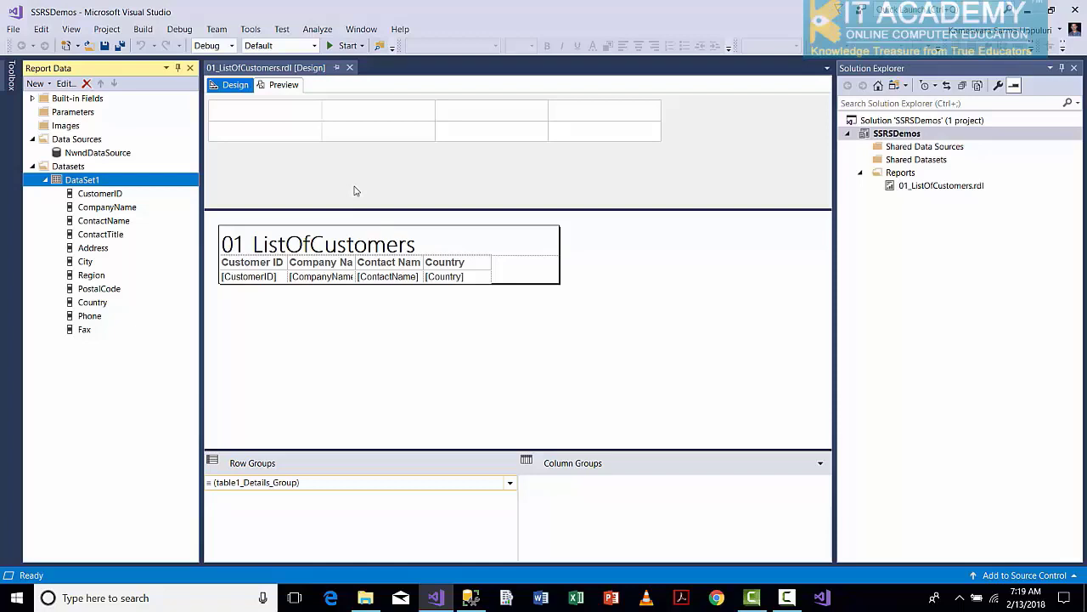
Preview the customer list report and page back and forth between its first and second pages
click(283, 88)
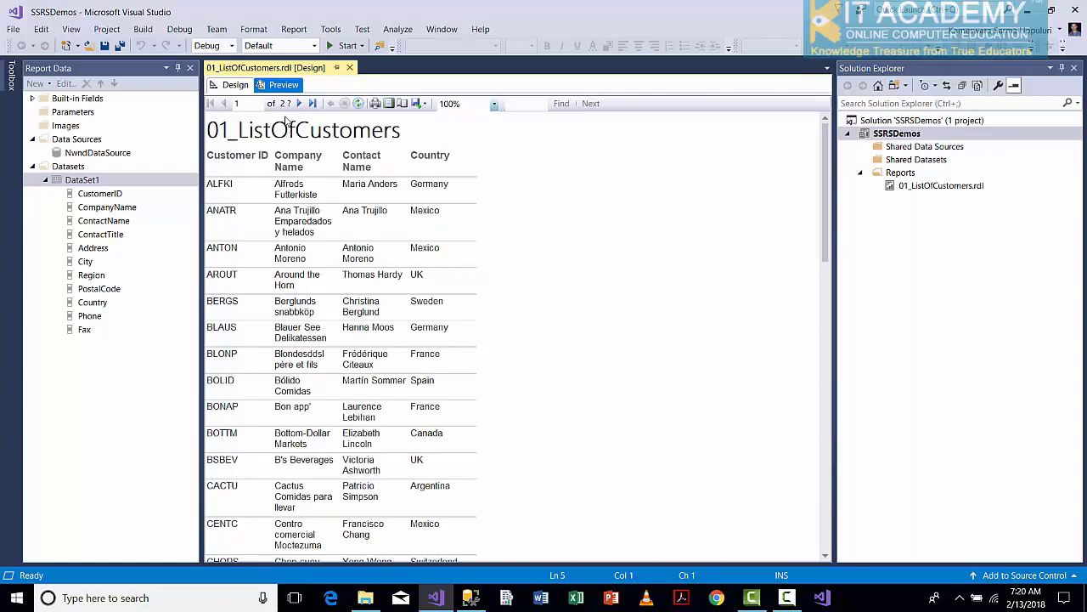
click(298, 104)
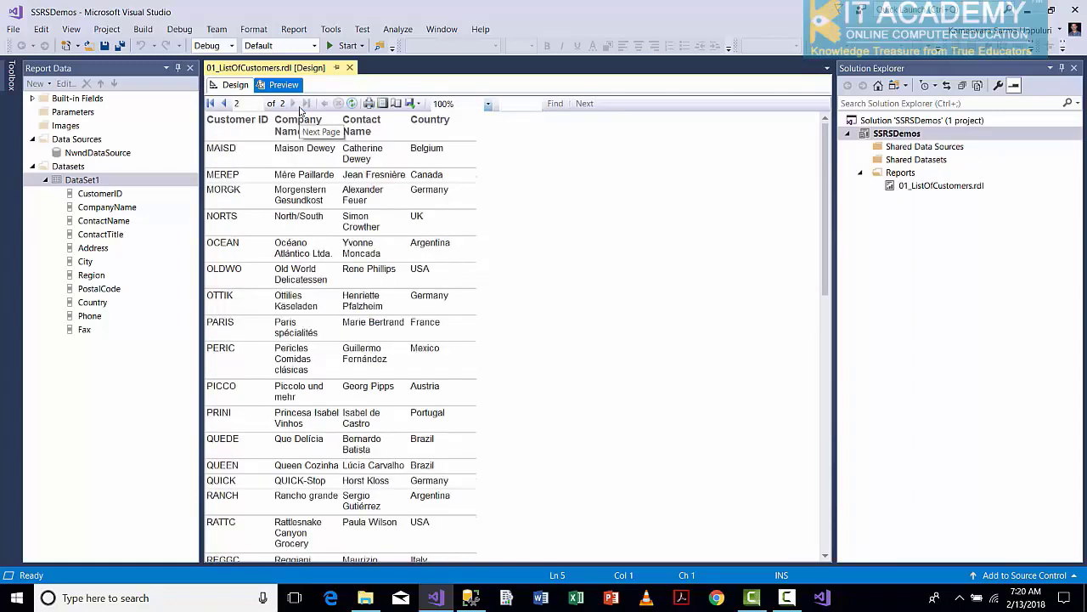
click(224, 104)
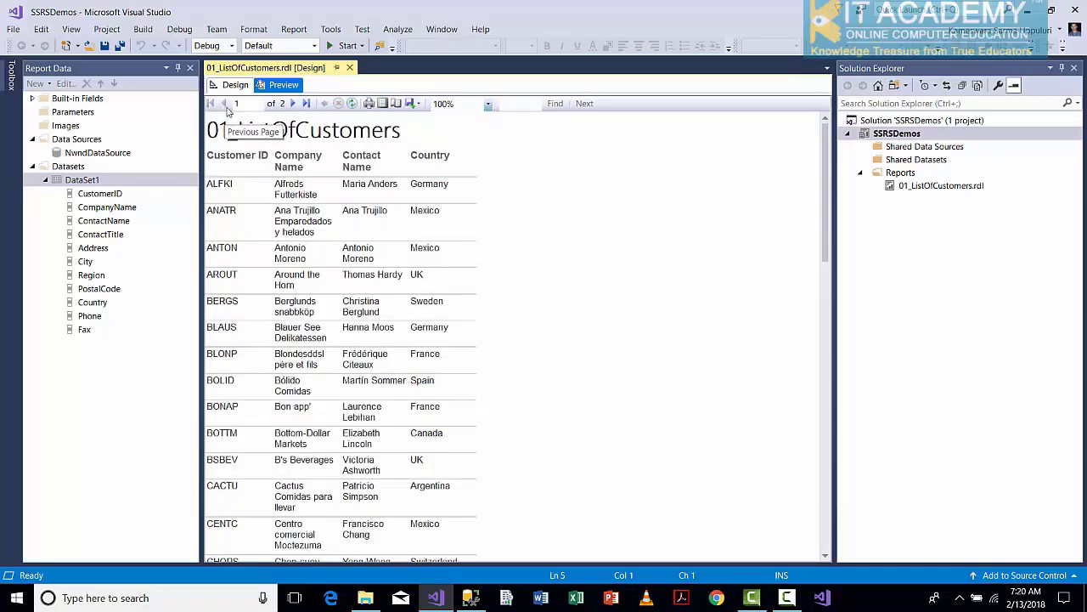
click(294, 104)
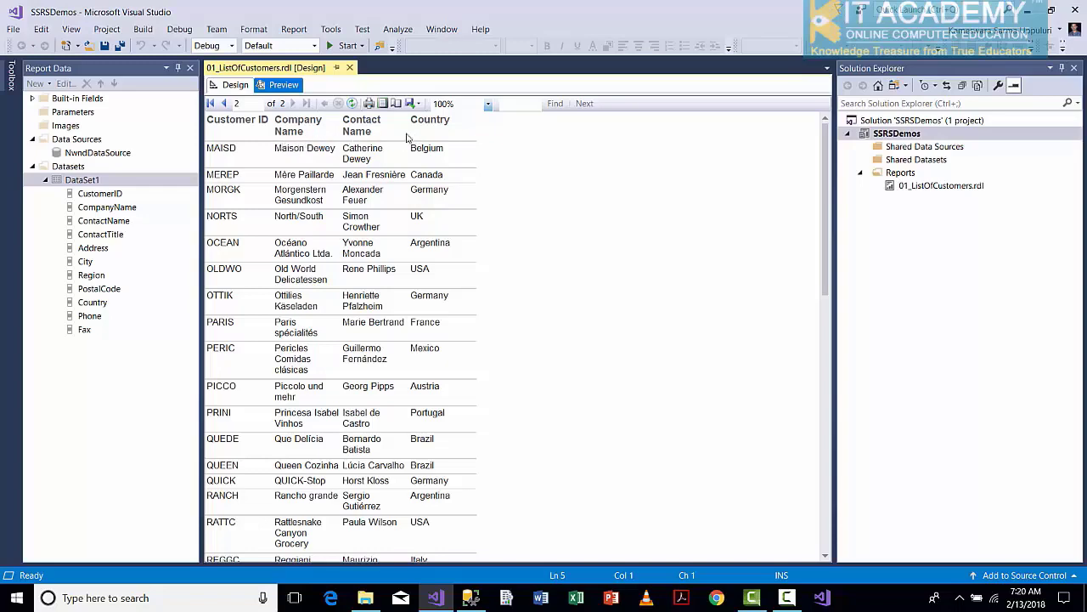
mouse_move(825, 250)
mouse_down()
mouse_move(828, 535)
mouse_move(822, 231)
mouse_up()
Return to the report design and widen the Company Name column so its header fits on one line
click(241, 88)
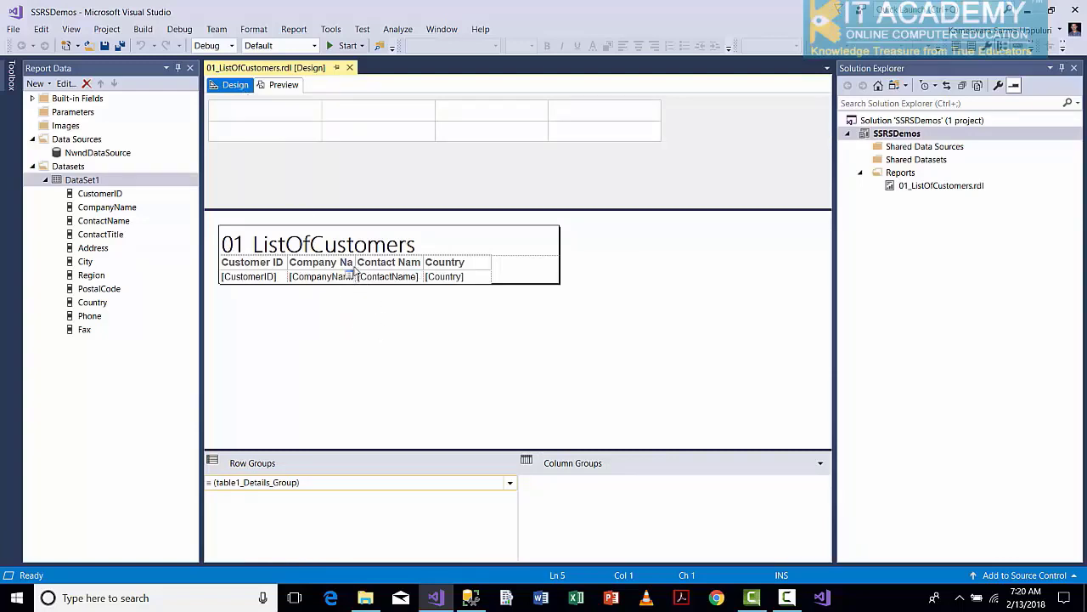
click(346, 260)
click(364, 335)
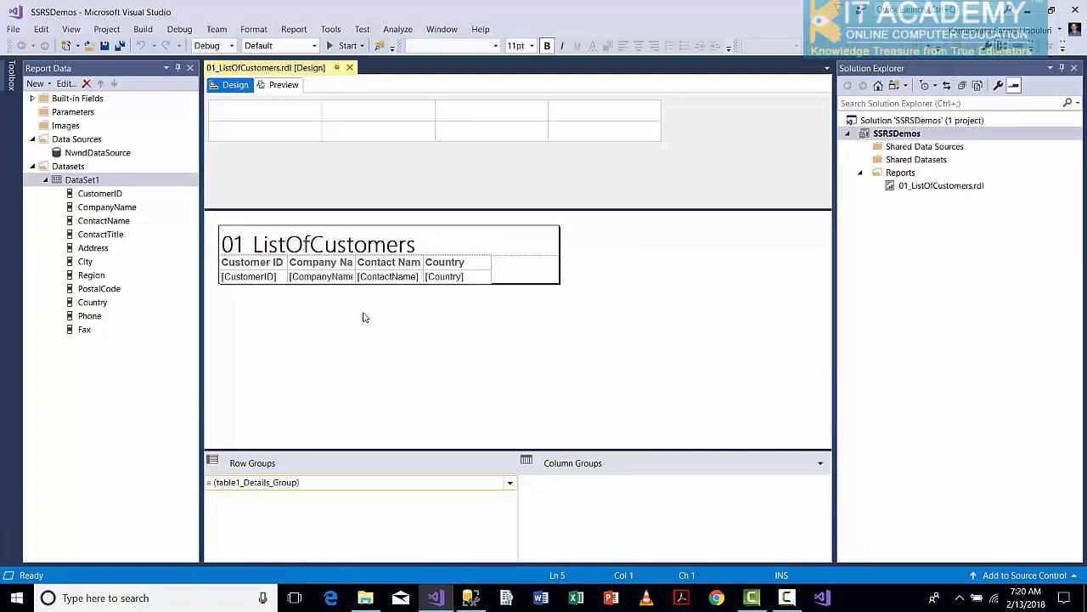
click(345, 267)
drag(356, 251, 399, 260)
click(432, 345)
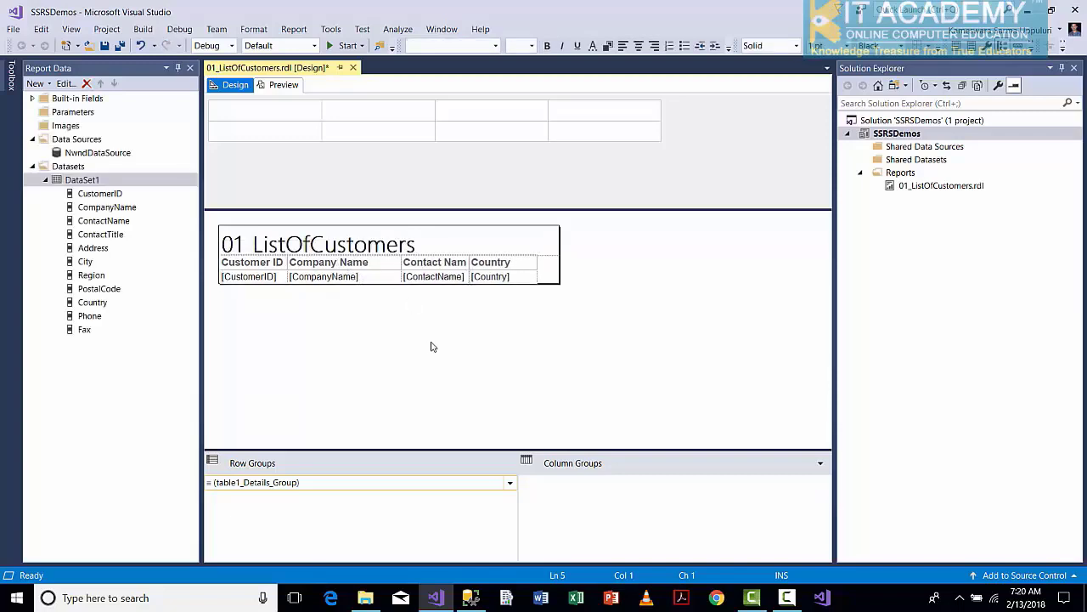
Widen the Contact Name column so its header fits on one line, and extend the report body beyond the table's right edge
click(443, 263)
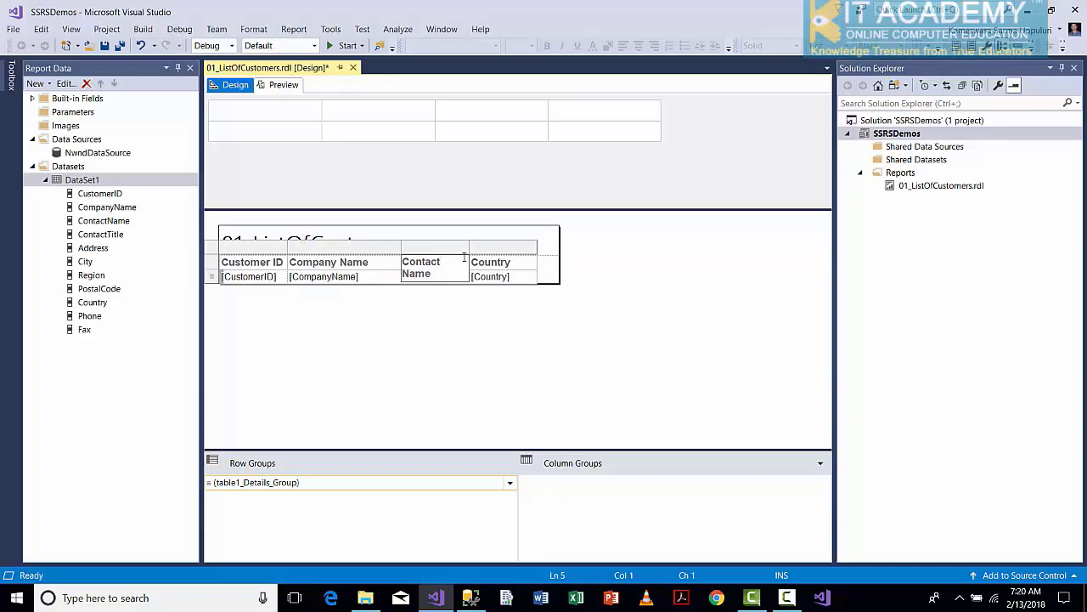
drag(467, 248, 505, 255)
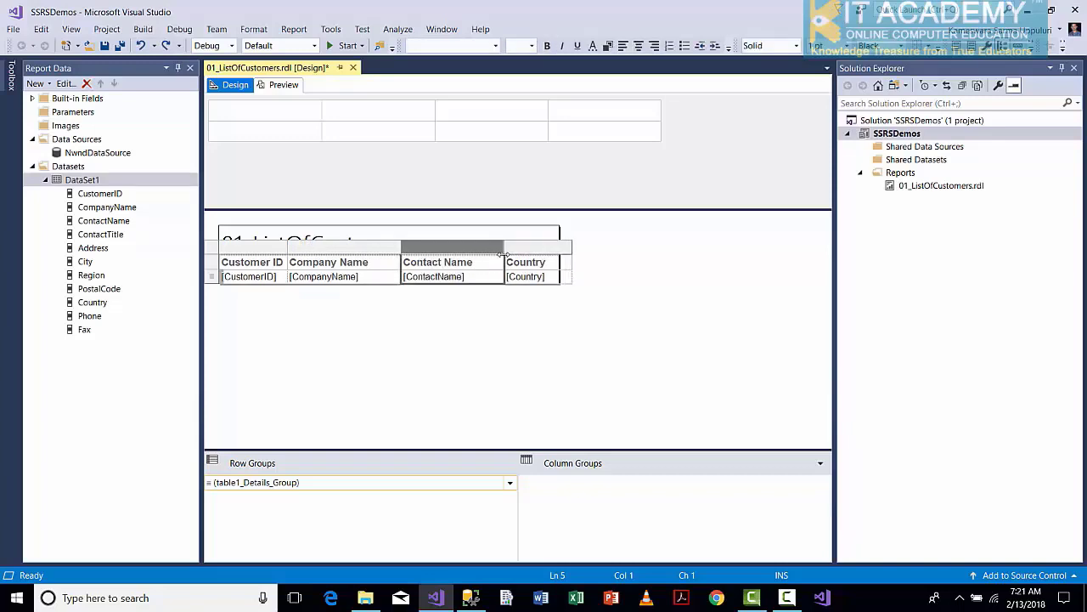
click(526, 337)
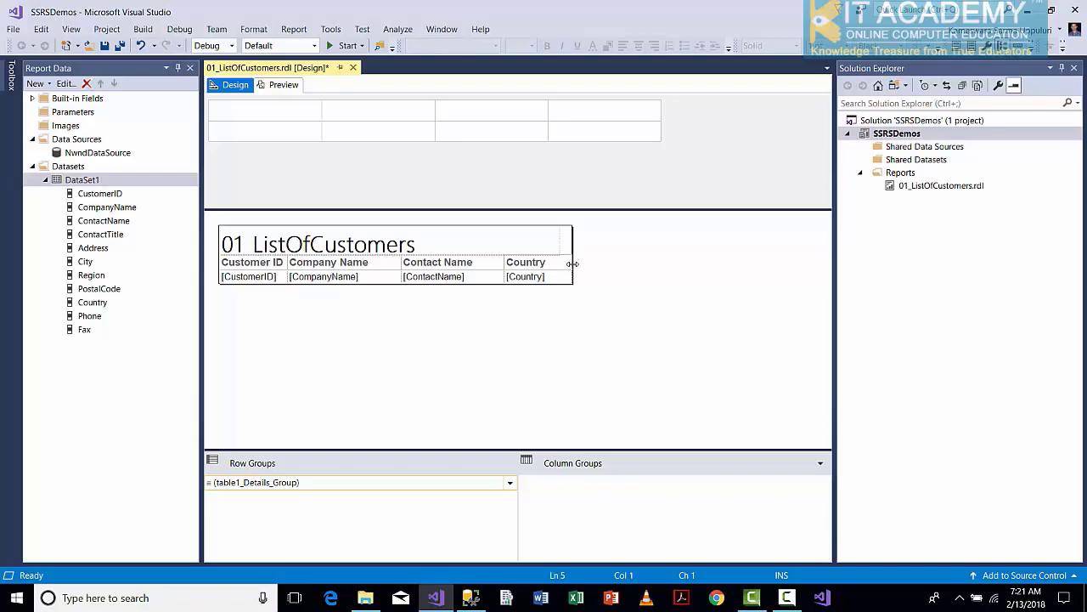
drag(573, 264, 655, 276)
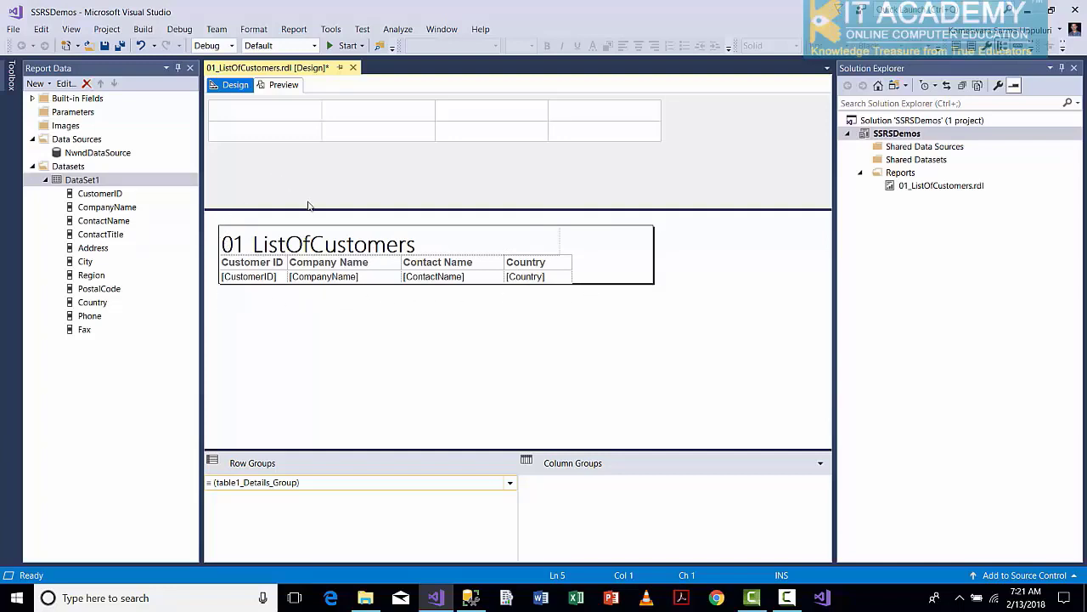
Fill the whole header row of the customer table with a cyan background color
mouse_move(332, 274)
click(226, 264)
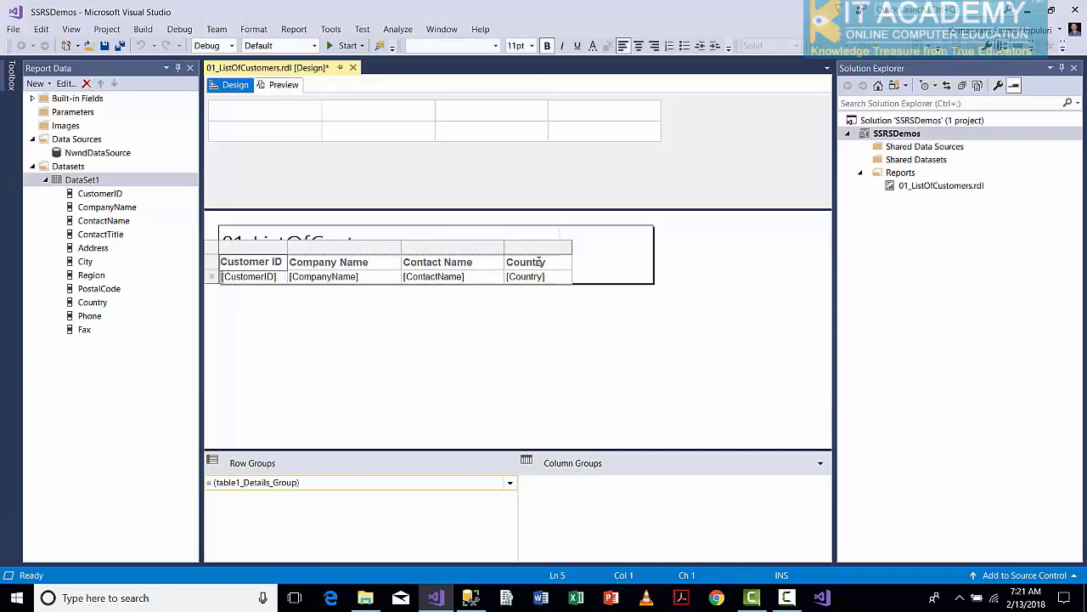
click(236, 263)
click(213, 266)
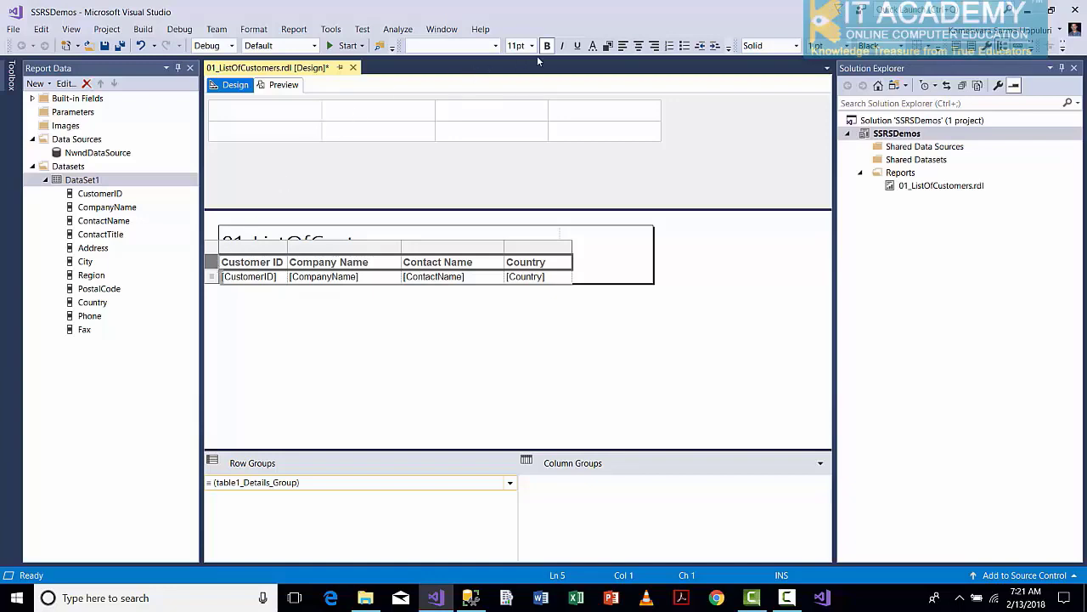
click(605, 49)
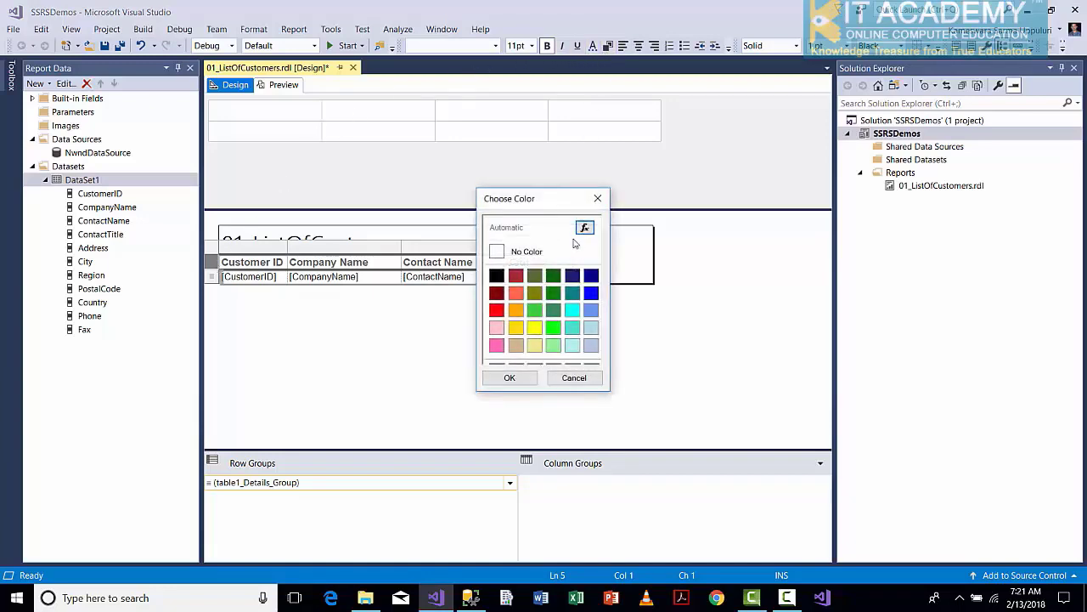
click(573, 311)
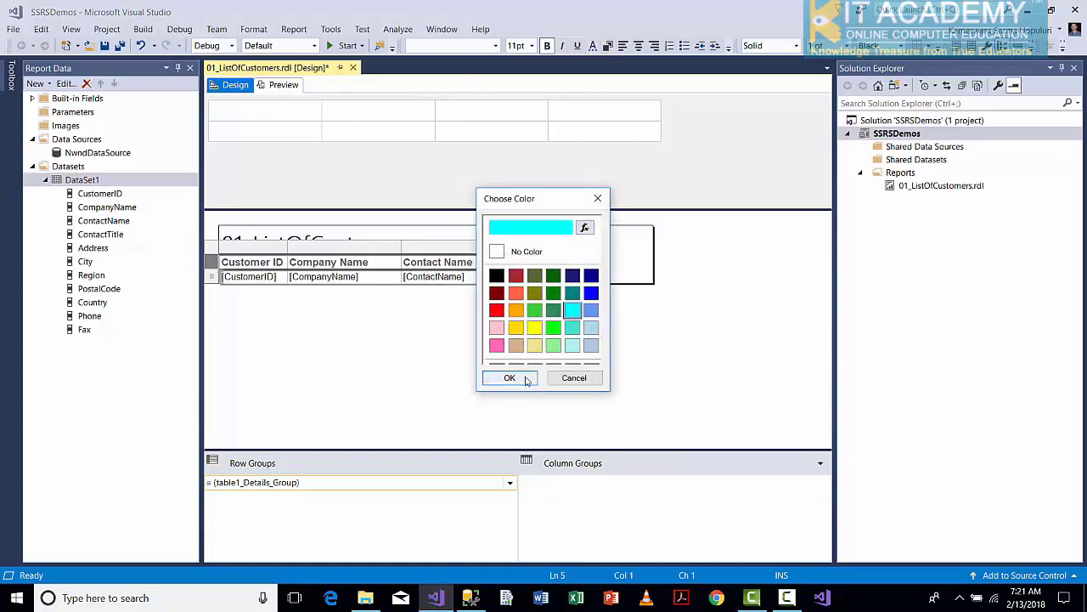
click(510, 378)
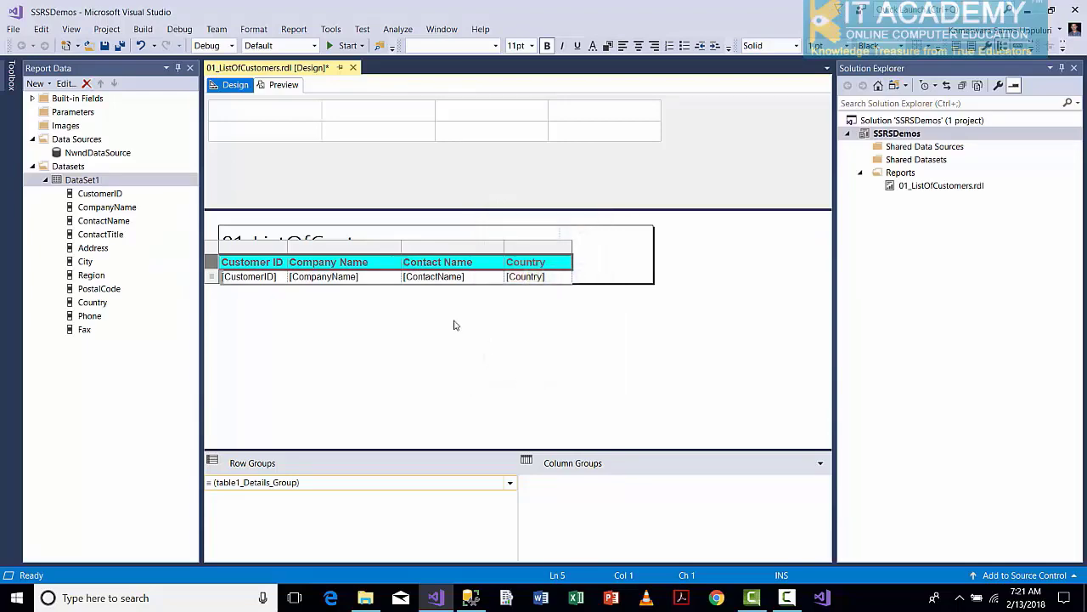
Preview the report with the colored header row, scroll through the customer rows, and return to the report design
click(284, 85)
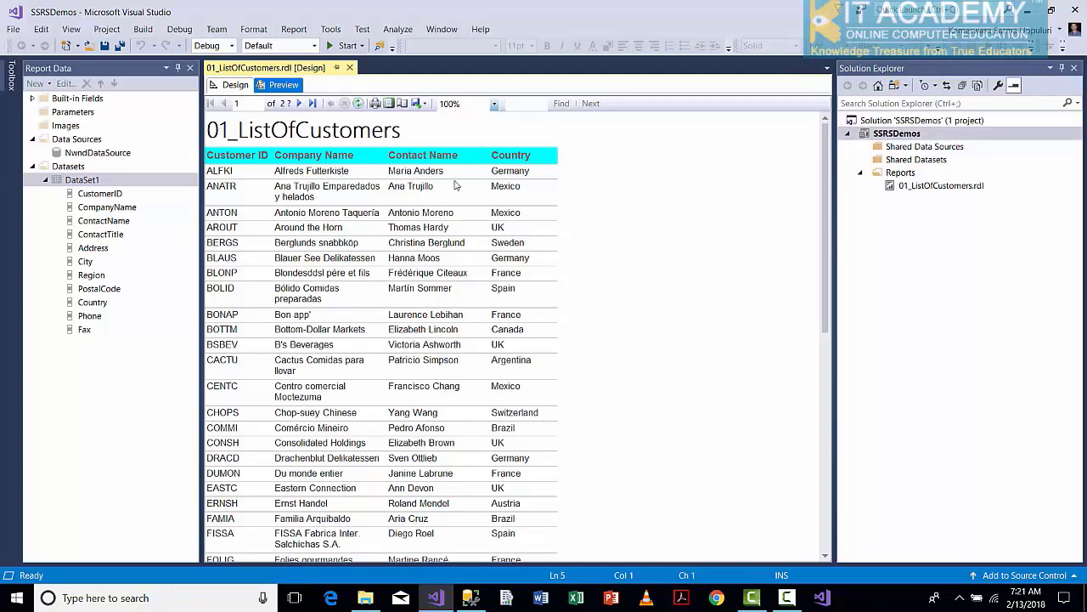
drag(823, 247, 616, 202)
click(231, 84)
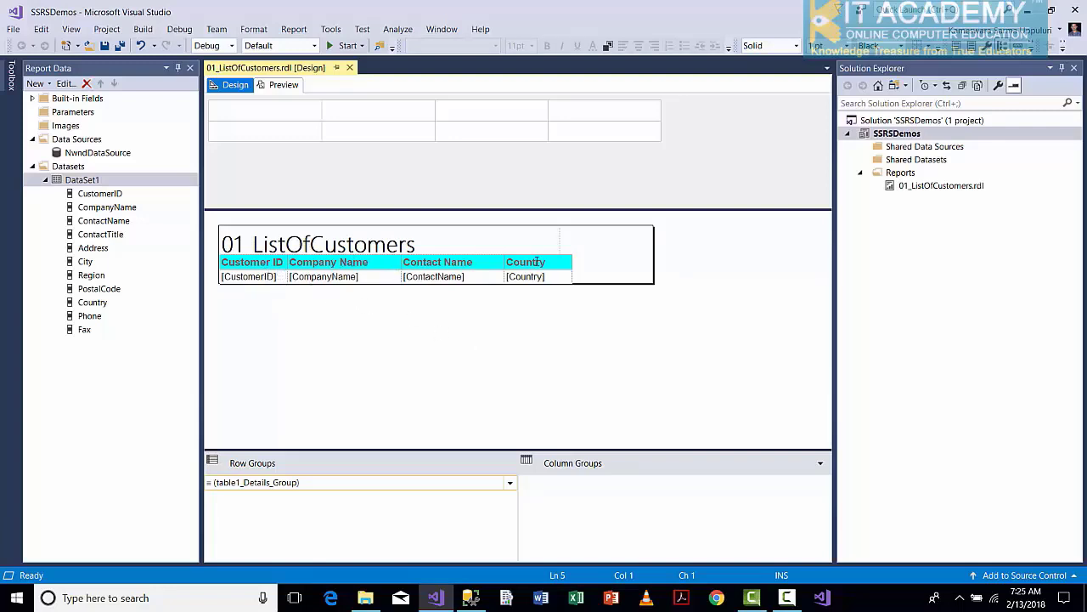
Review the query in the properties of DataSet1, leave it unchanged, and expand the dataset to list its fields
double_click(83, 181)
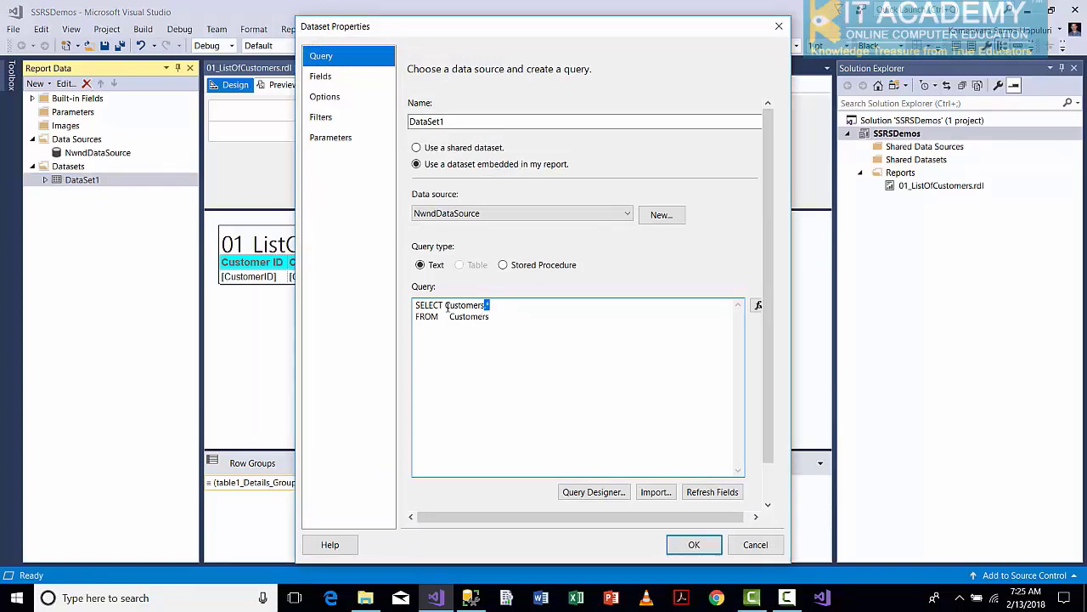
click(747, 547)
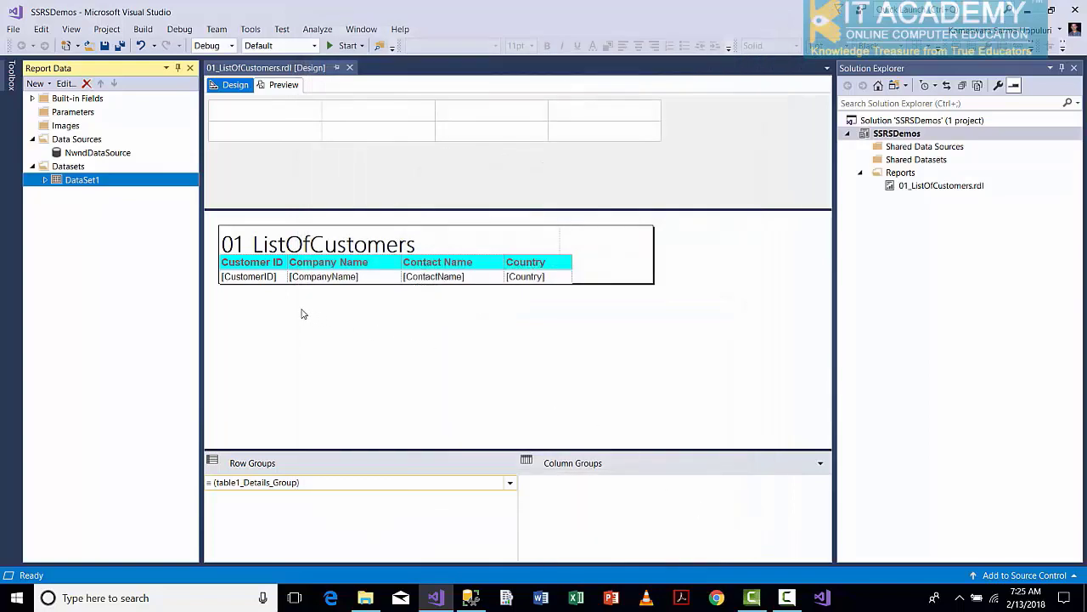
click(45, 182)
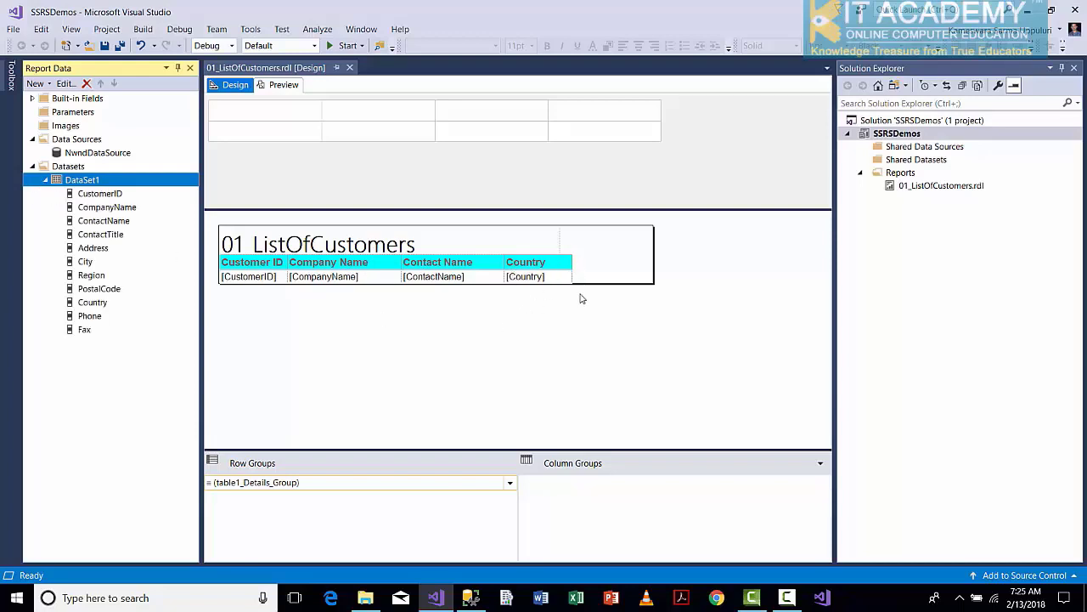
click(379, 339)
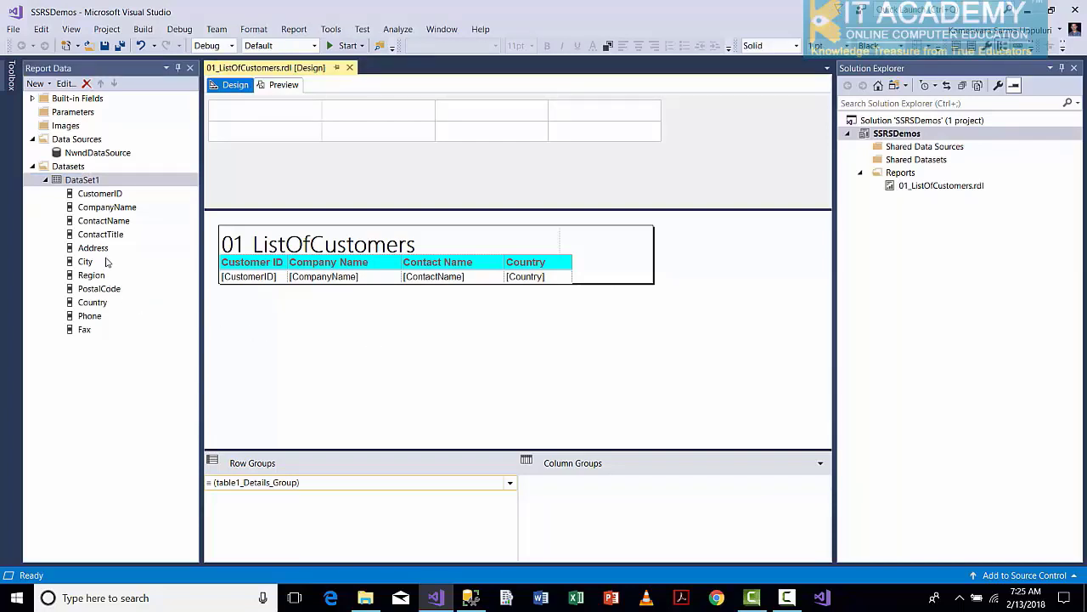
Add the City and Phone fields of DataSet1 as new columns after Country, and check them in the report preview
drag(90, 263, 573, 270)
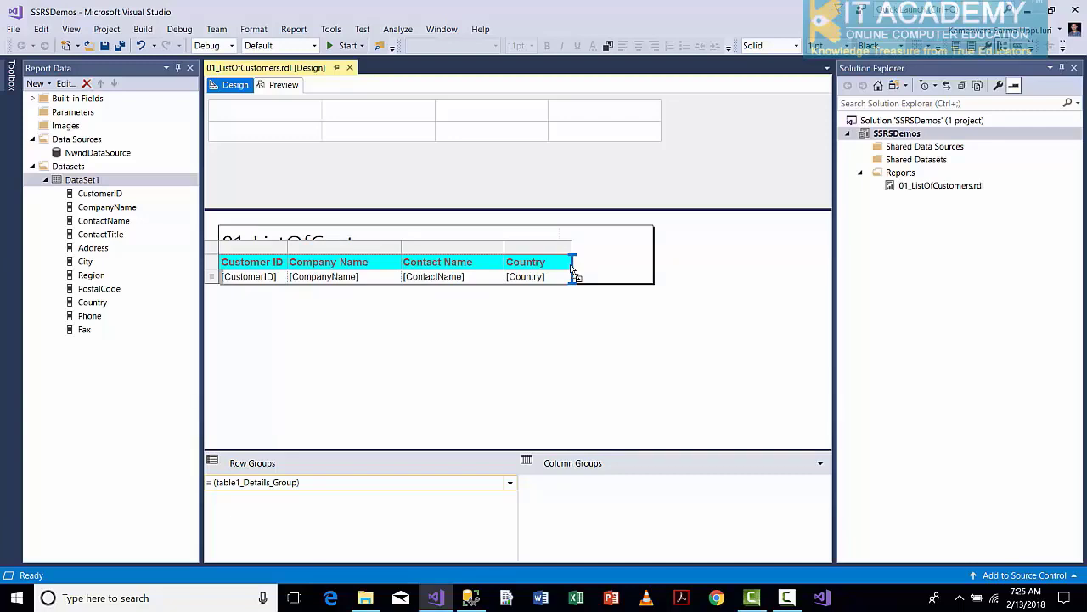
drag(573, 272, 510, 281)
drag(508, 276, 228, 276)
drag(227, 277, 572, 279)
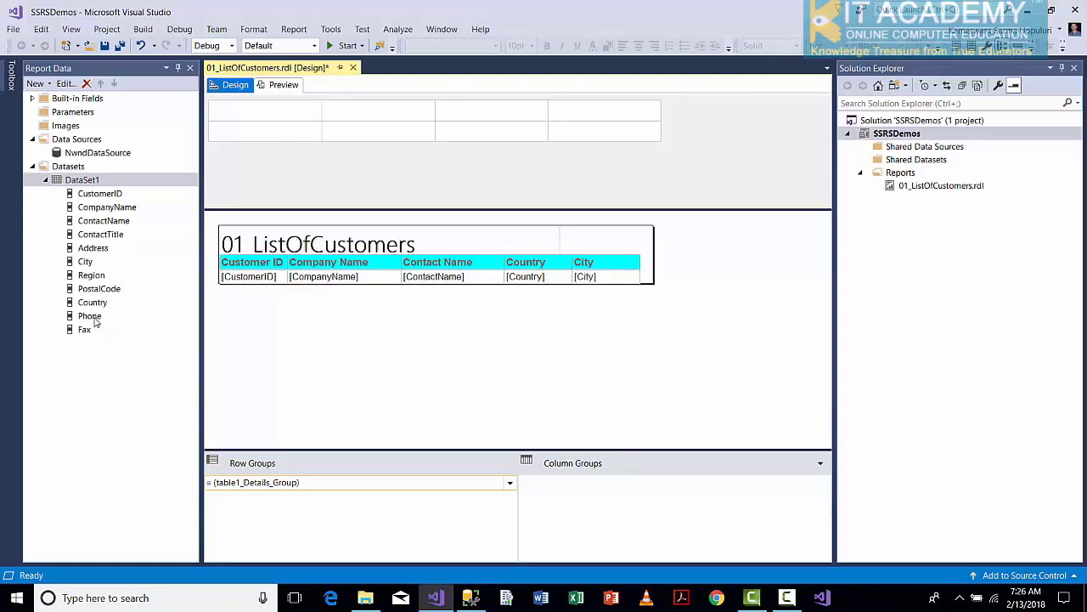
drag(95, 321, 640, 265)
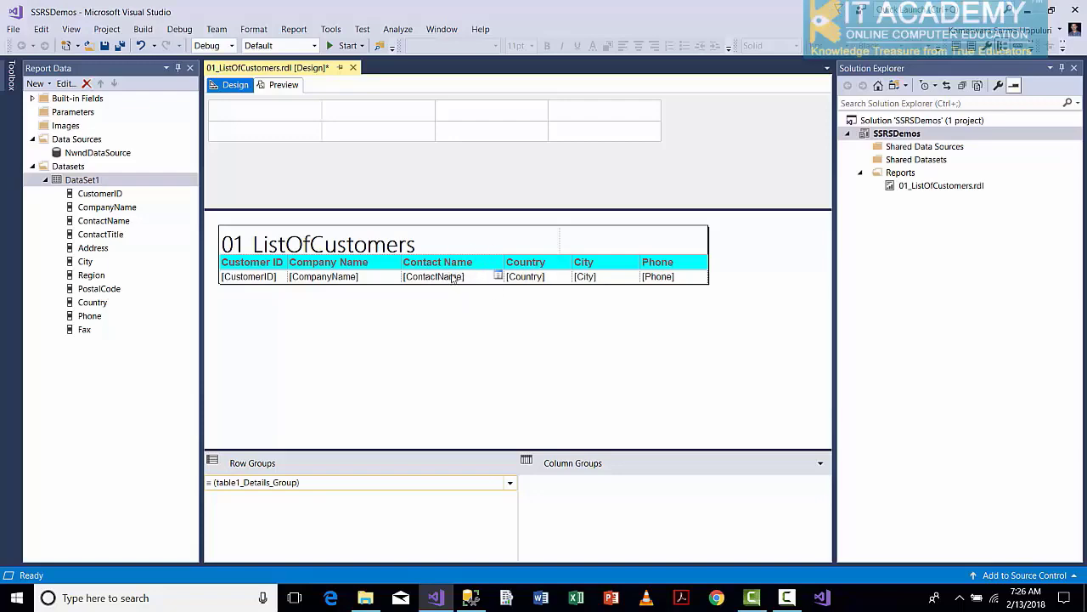
click(280, 87)
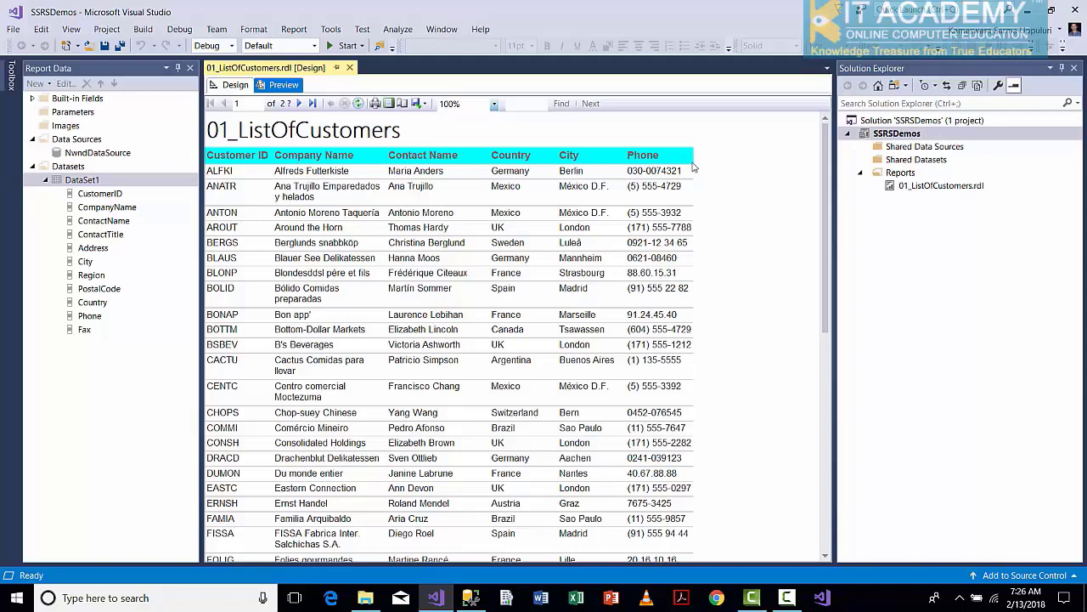
click(236, 85)
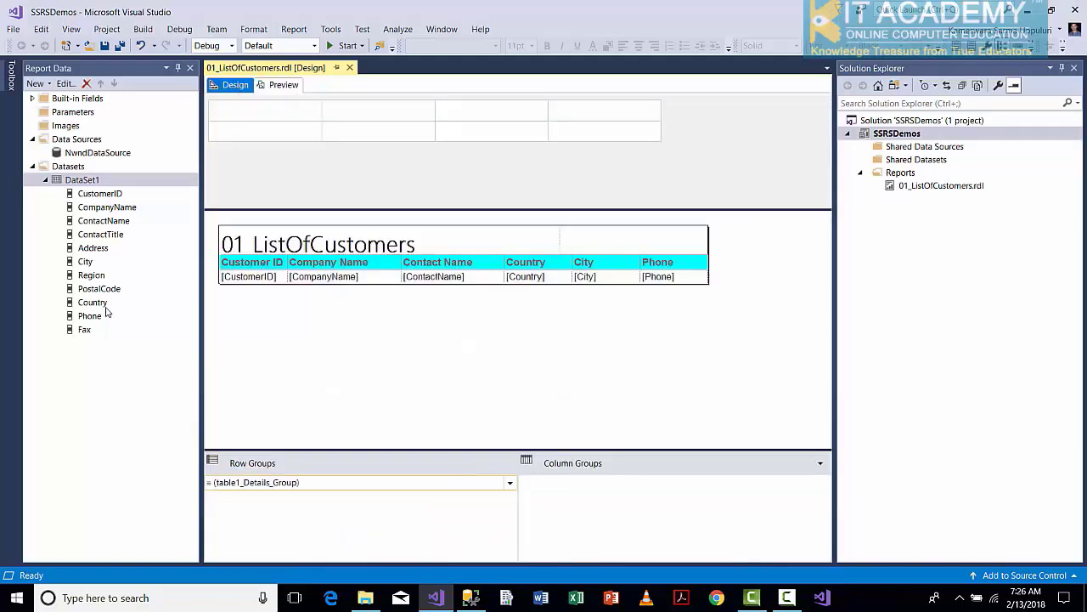
Insert the PostalCode field as a column between Company Name and Contact Name, and check it in the report preview
drag(103, 290, 369, 270)
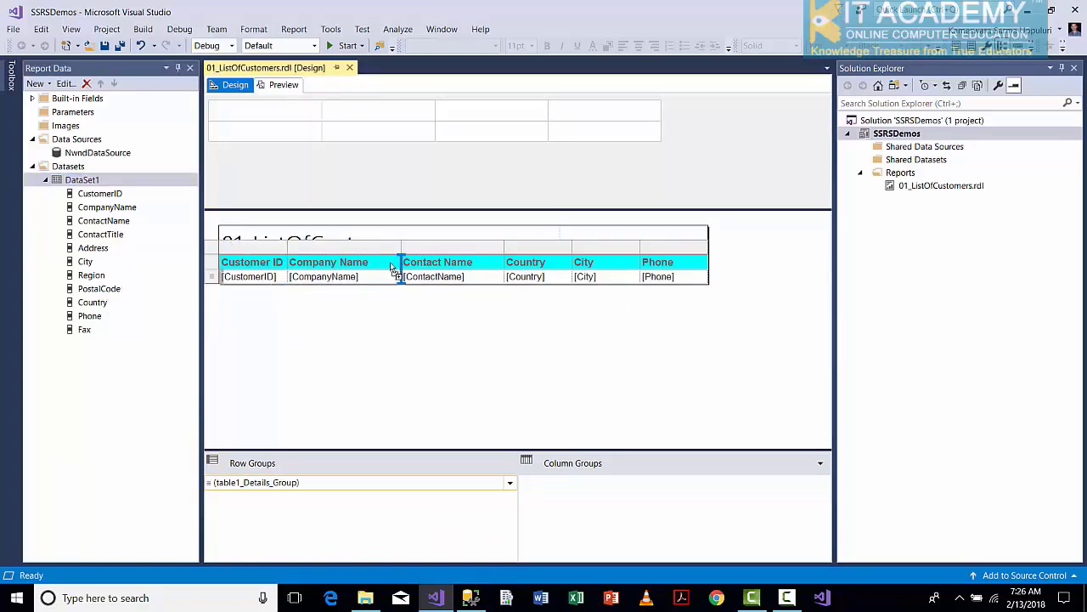
drag(396, 262, 397, 264)
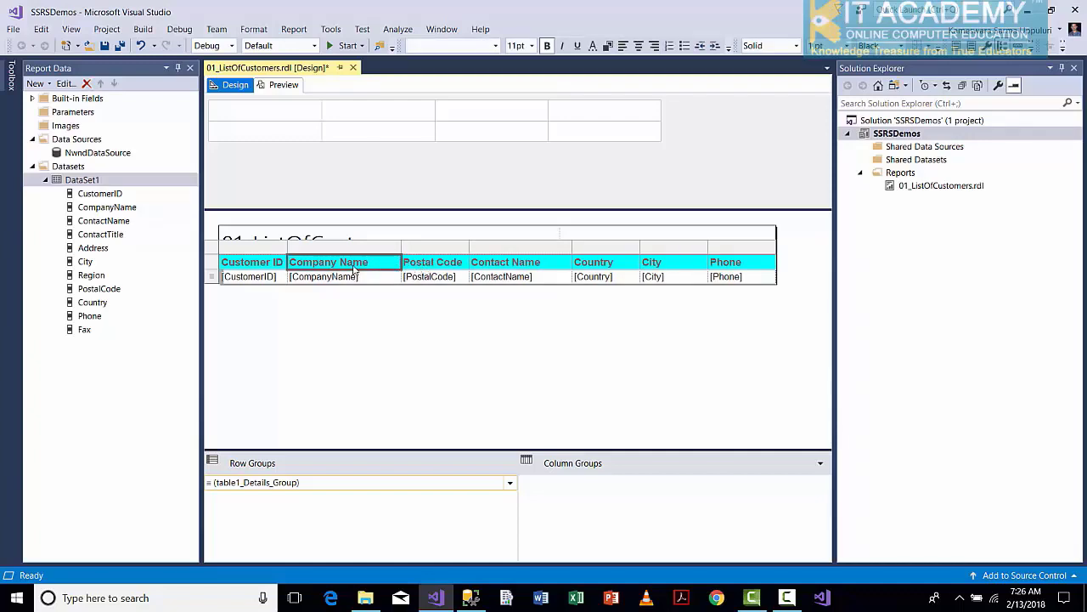
click(286, 85)
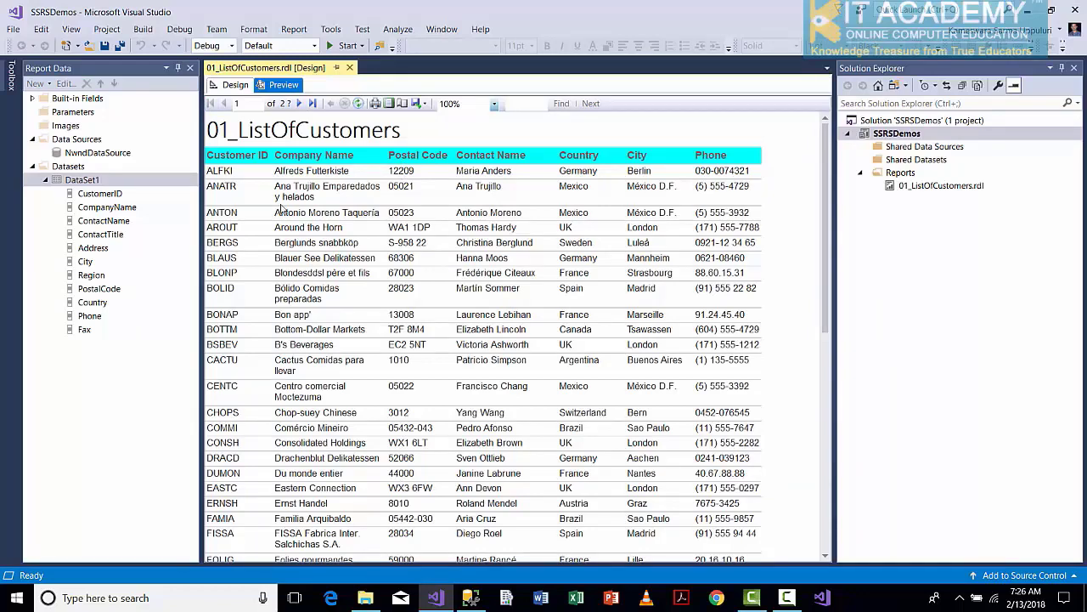
click(234, 86)
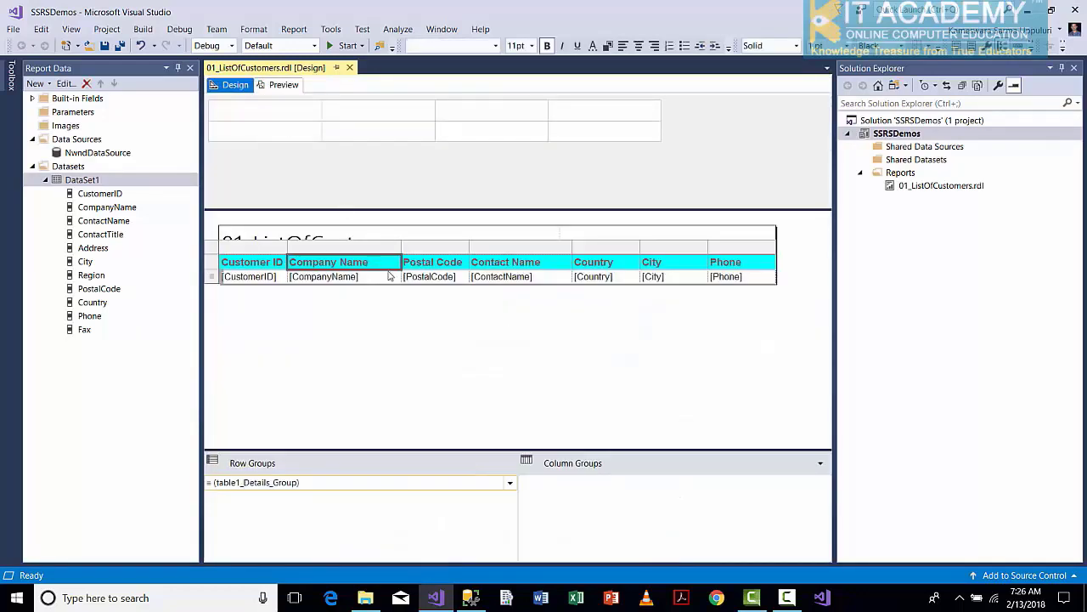
Delete the Postal Code column from the table, check the report preview, and return to the design
click(414, 315)
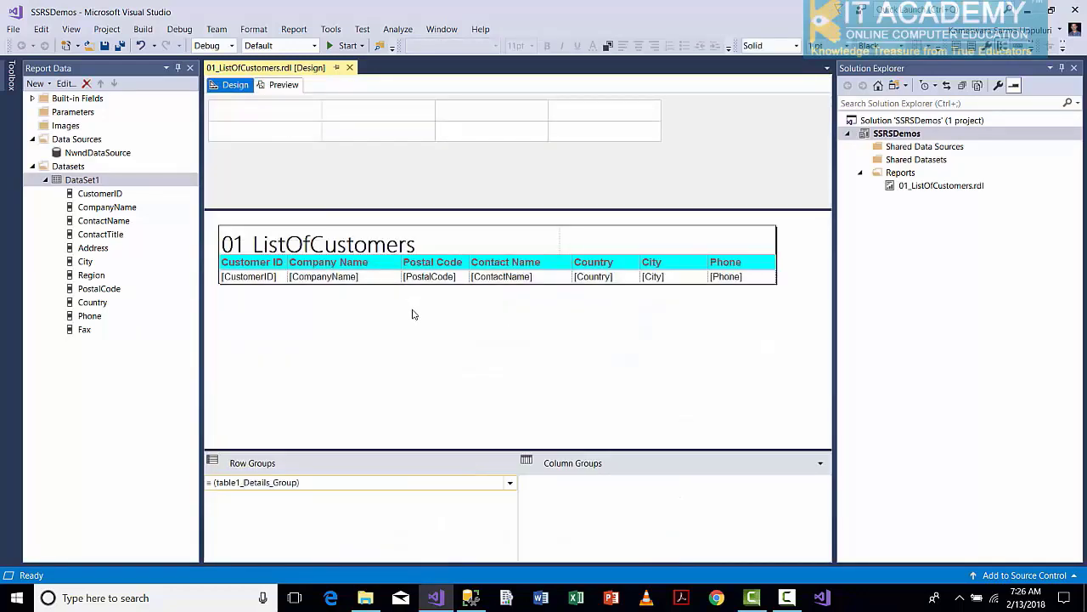
click(428, 262)
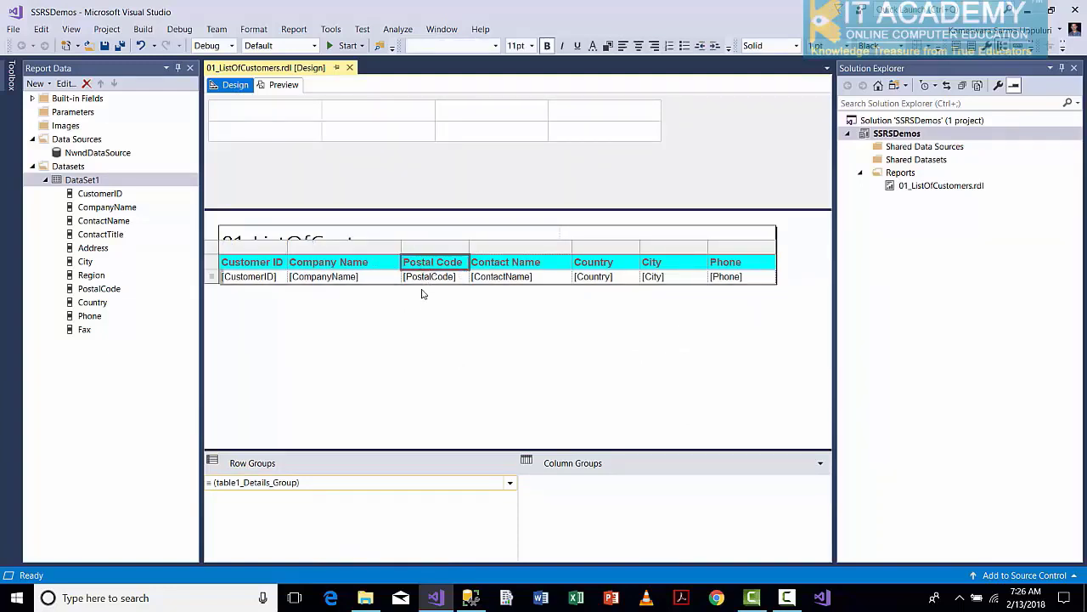
click(424, 310)
click(429, 263)
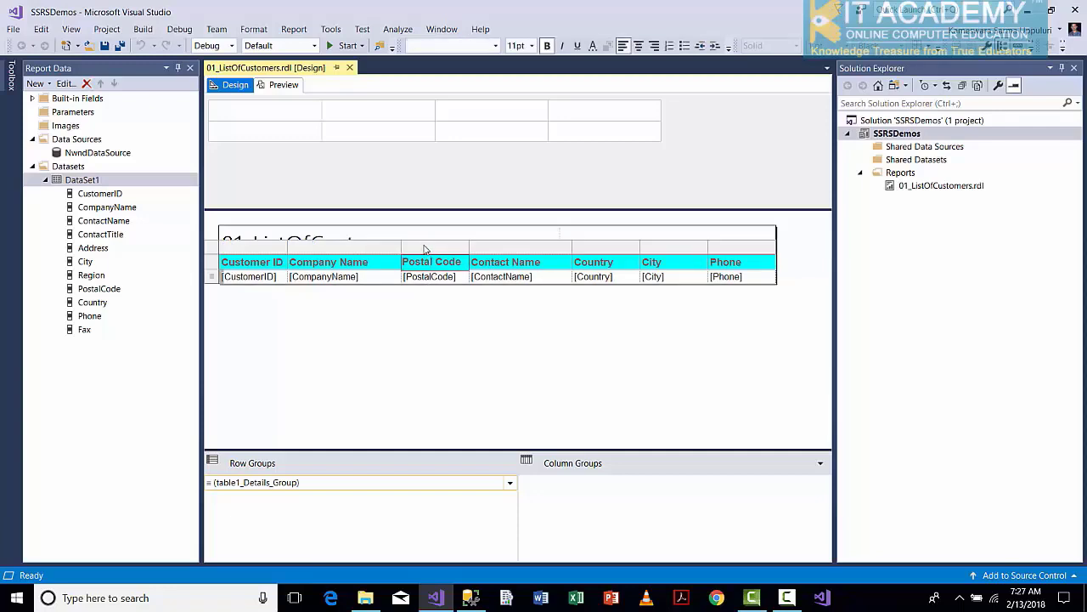
click(425, 246)
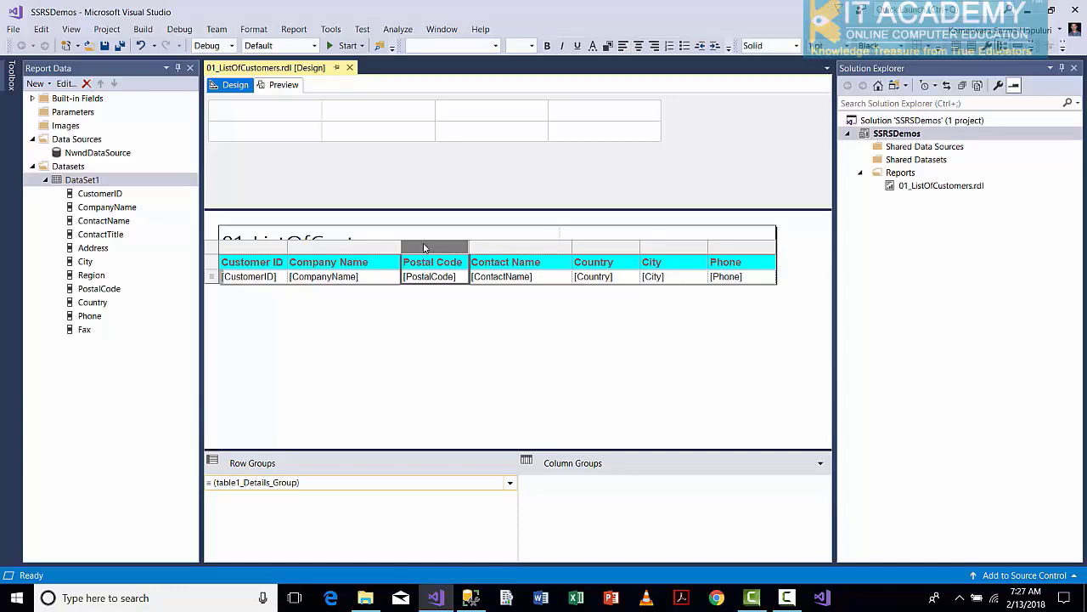
right_click(425, 246)
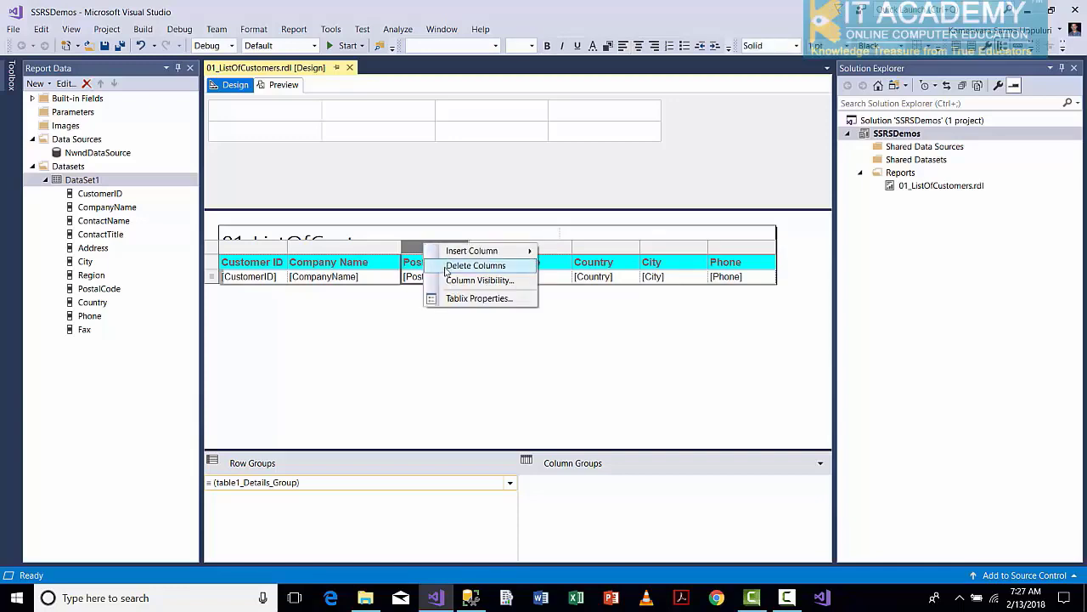
click(474, 265)
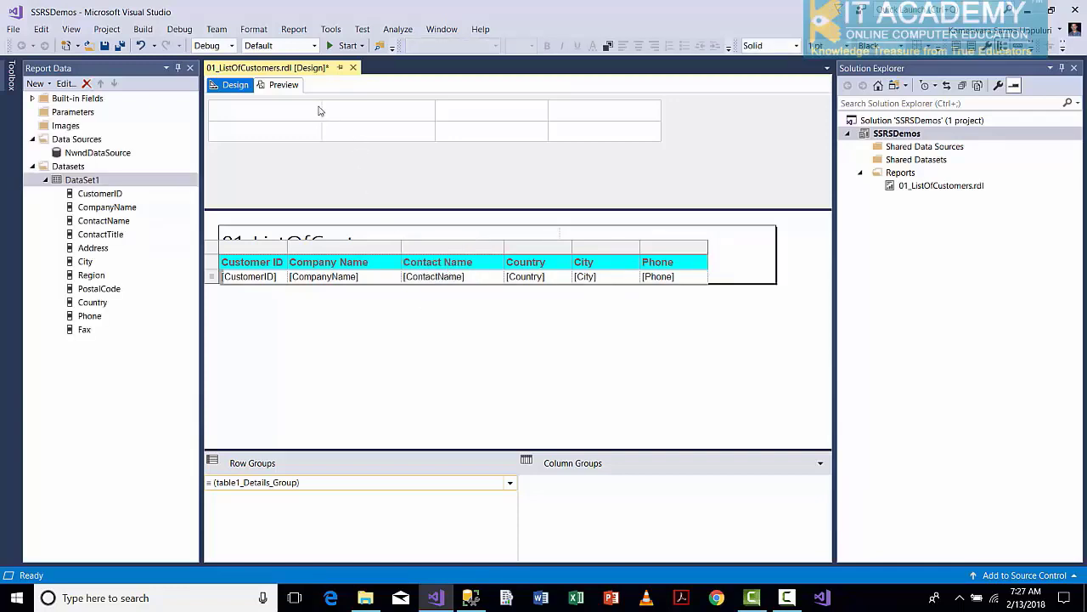
click(283, 85)
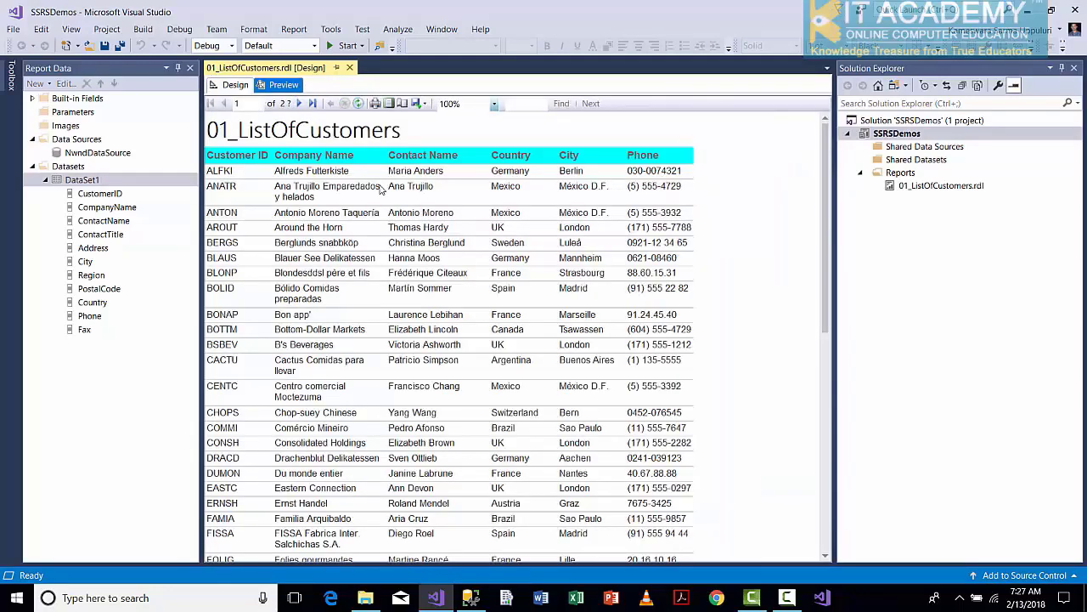
click(236, 86)
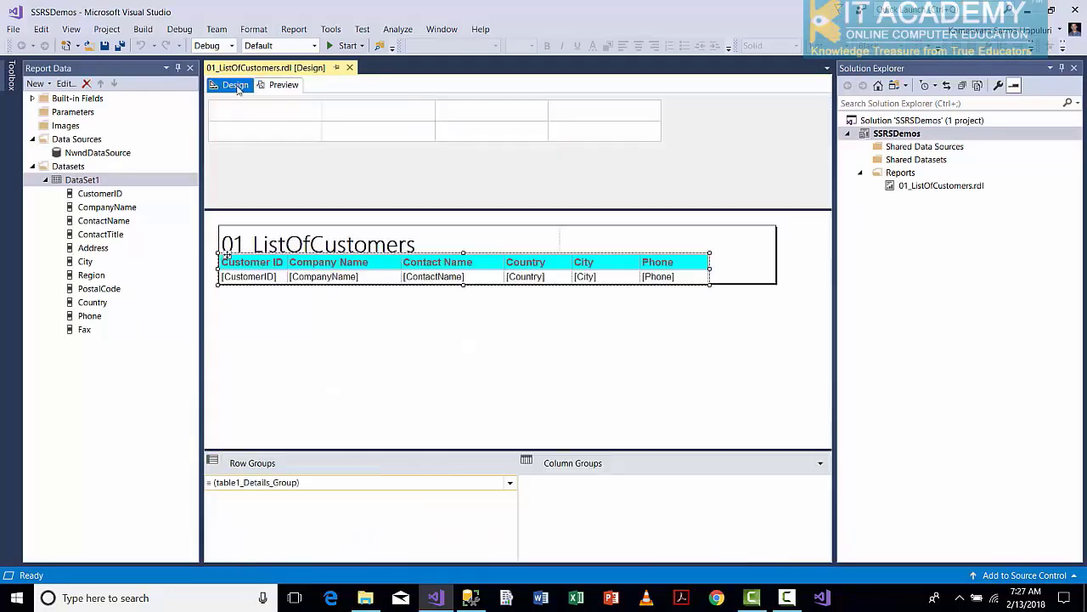
Review the DataSet1 query without changing it, check the order of the rows in the report preview, and return to the design
click(393, 325)
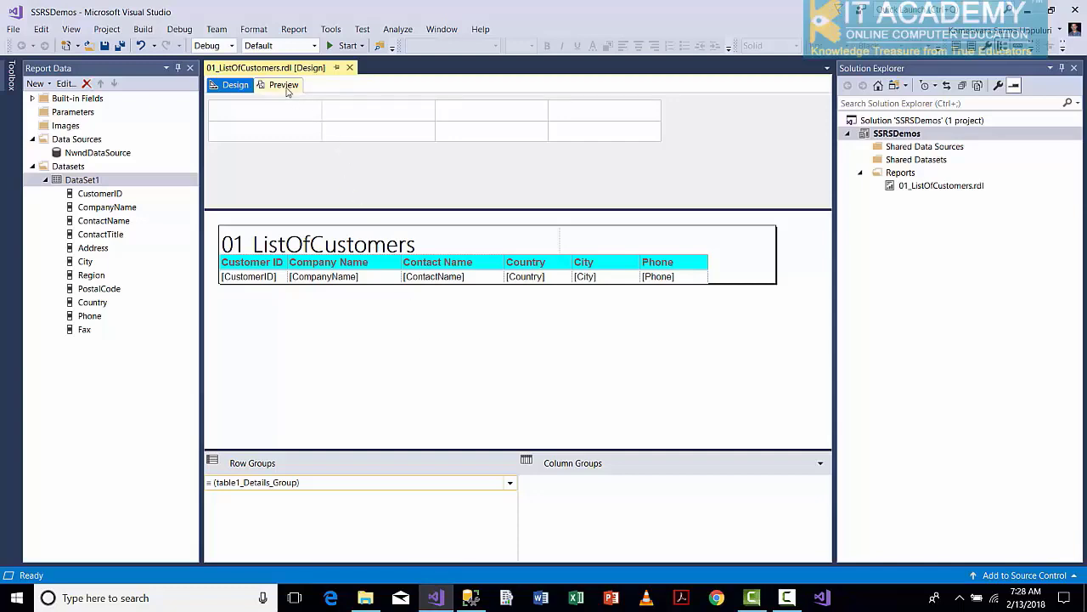
double_click(85, 181)
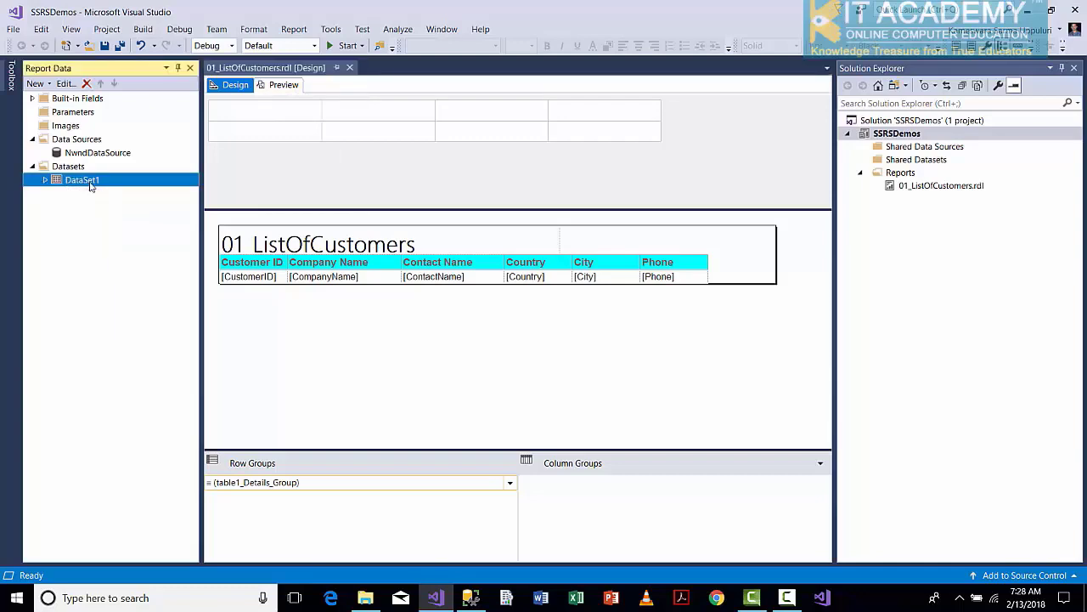
drag(416, 304, 509, 331)
click(509, 332)
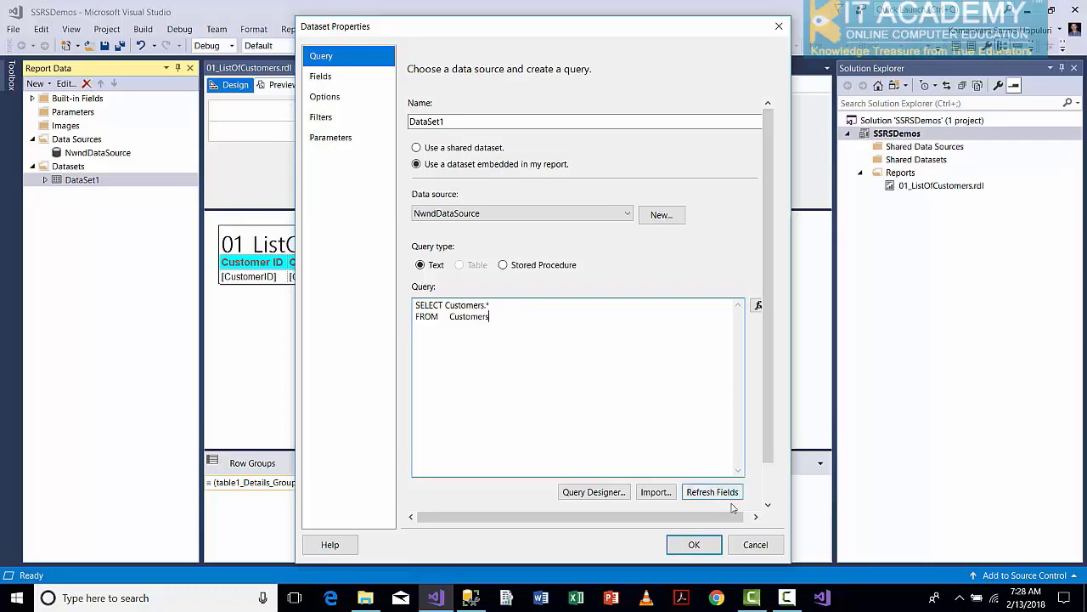
click(753, 543)
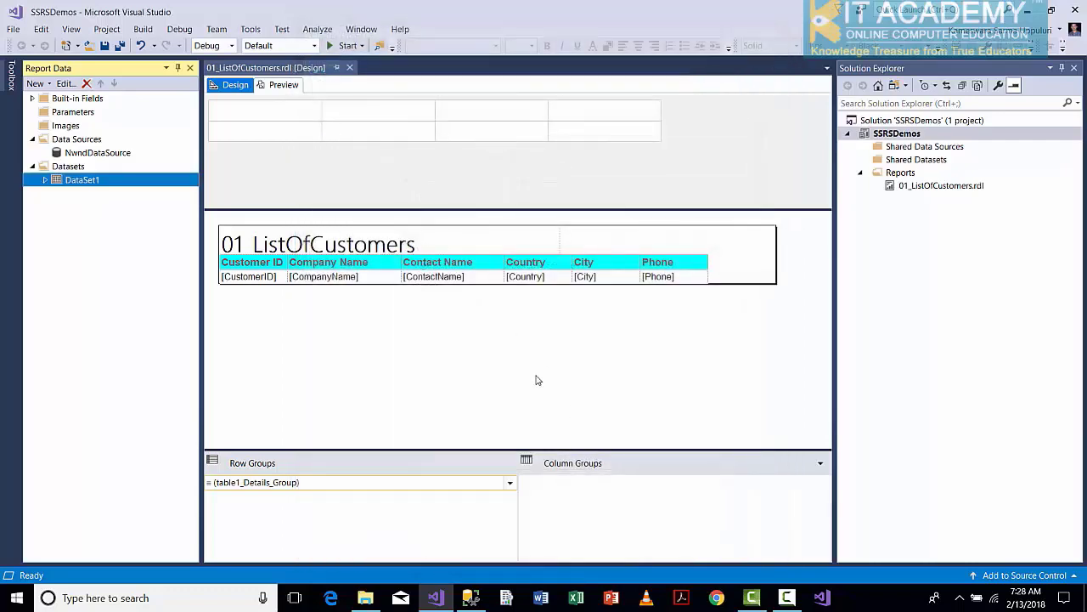
click(289, 88)
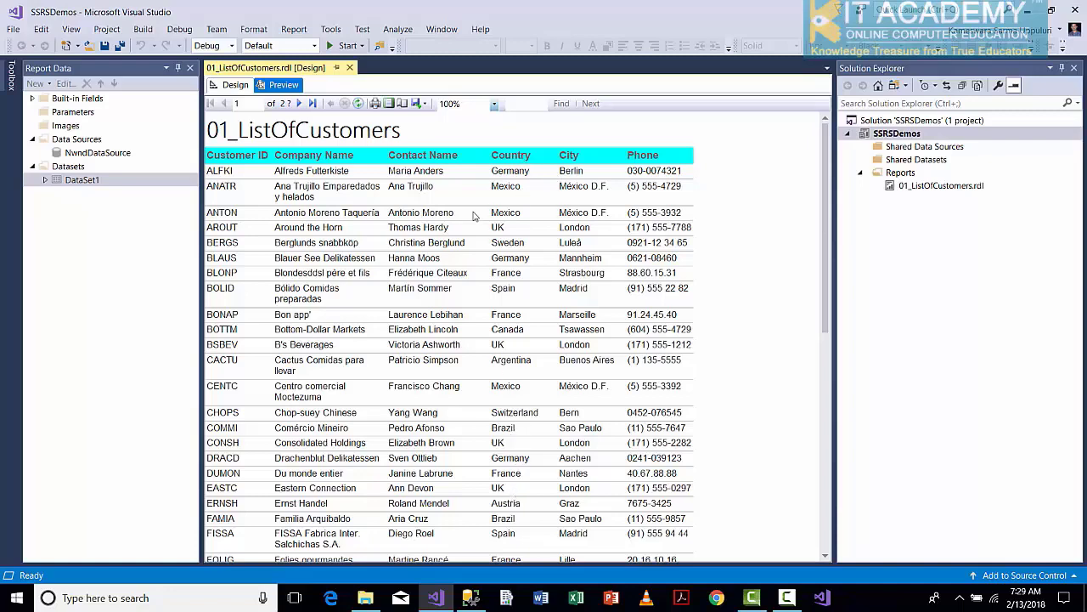
click(236, 86)
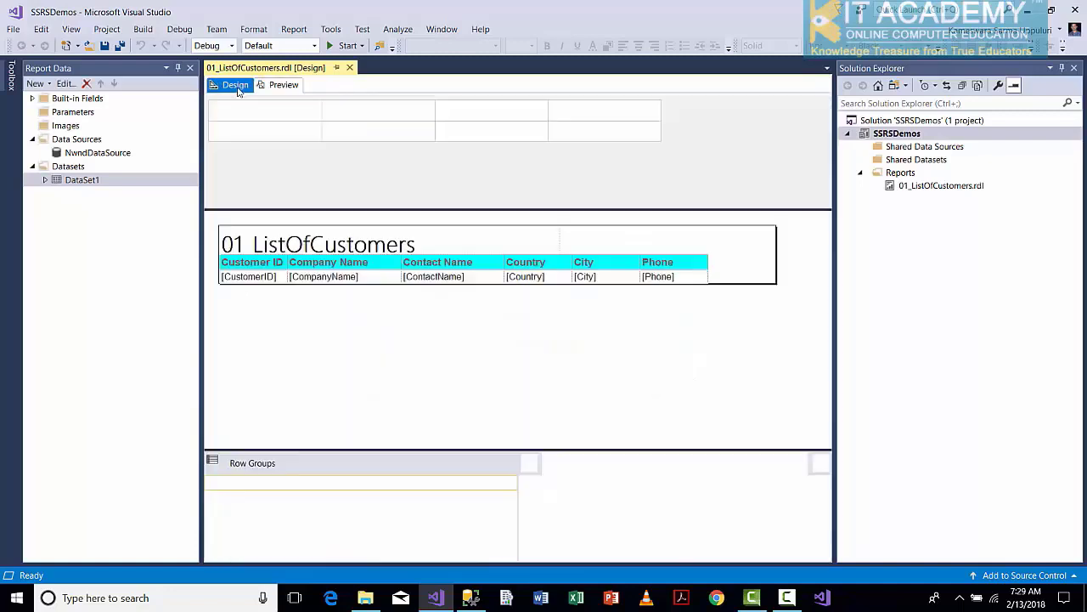
Append ORDER BY COUNTRY DESC to the DataSet1 query and check the sorting on both pages of the report preview
double_click(94, 181)
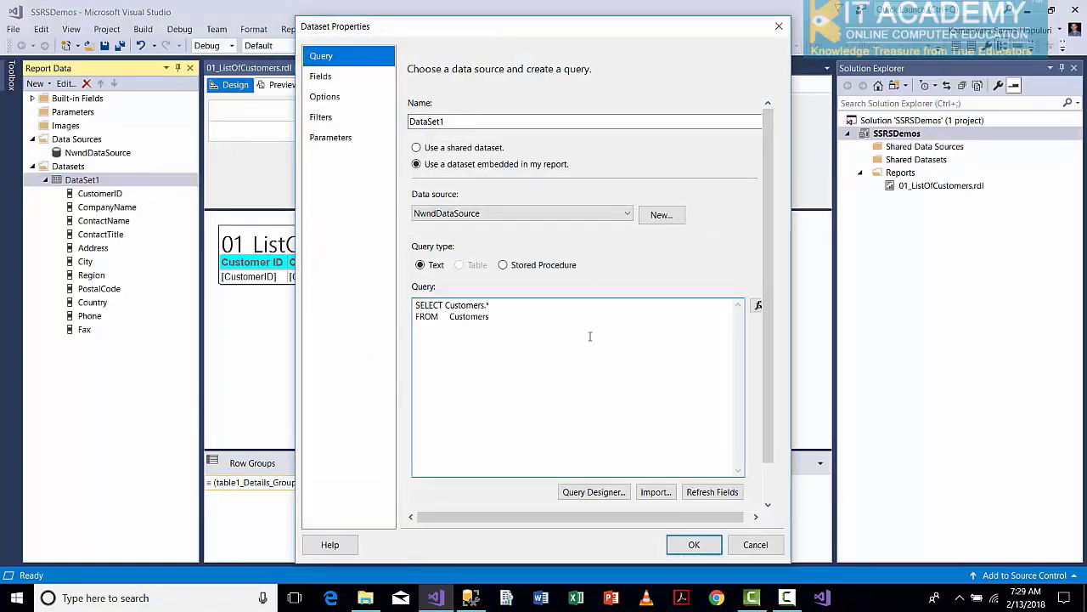
key(Return)
text(ORDER BY COUNTRY DESC)
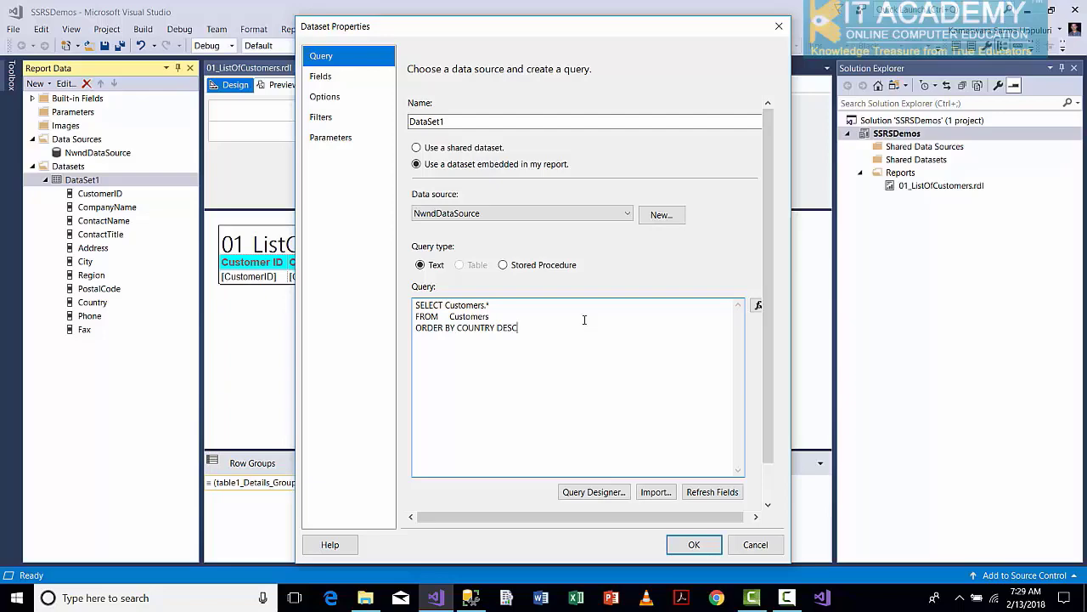
click(694, 544)
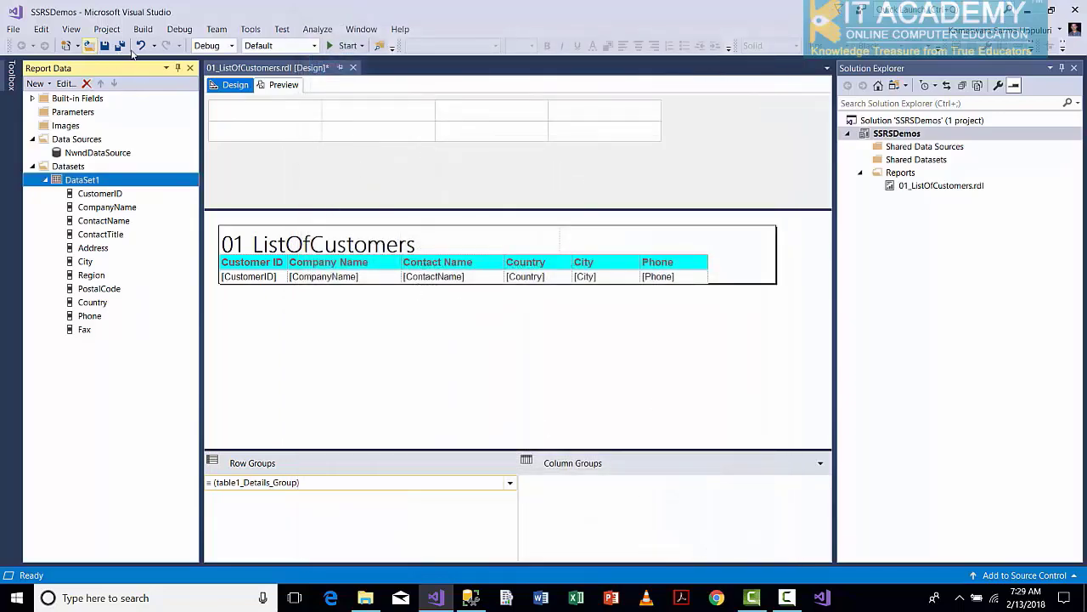
click(282, 85)
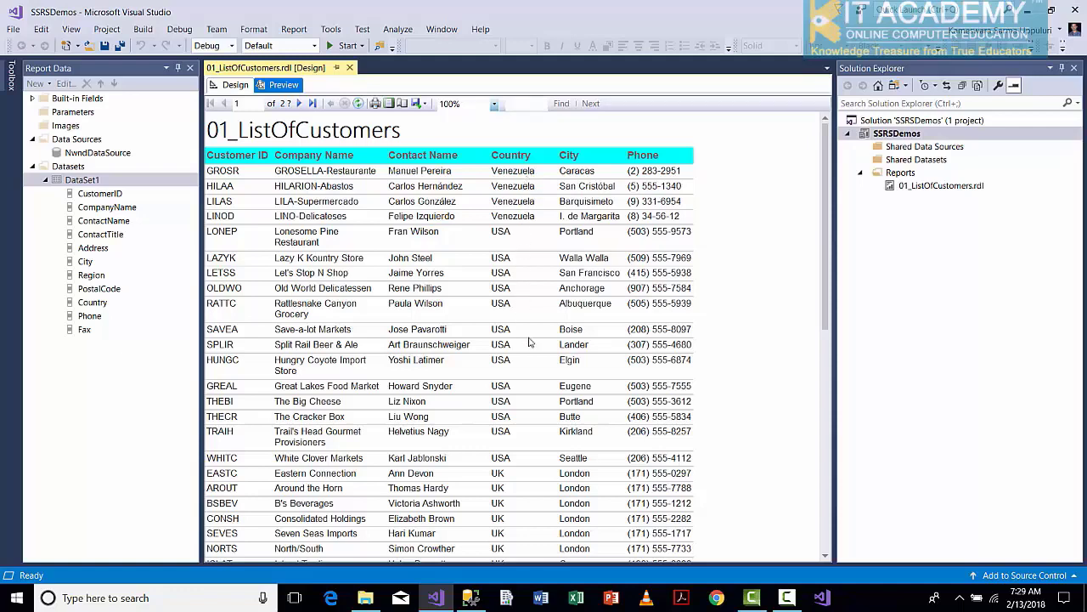
click(299, 103)
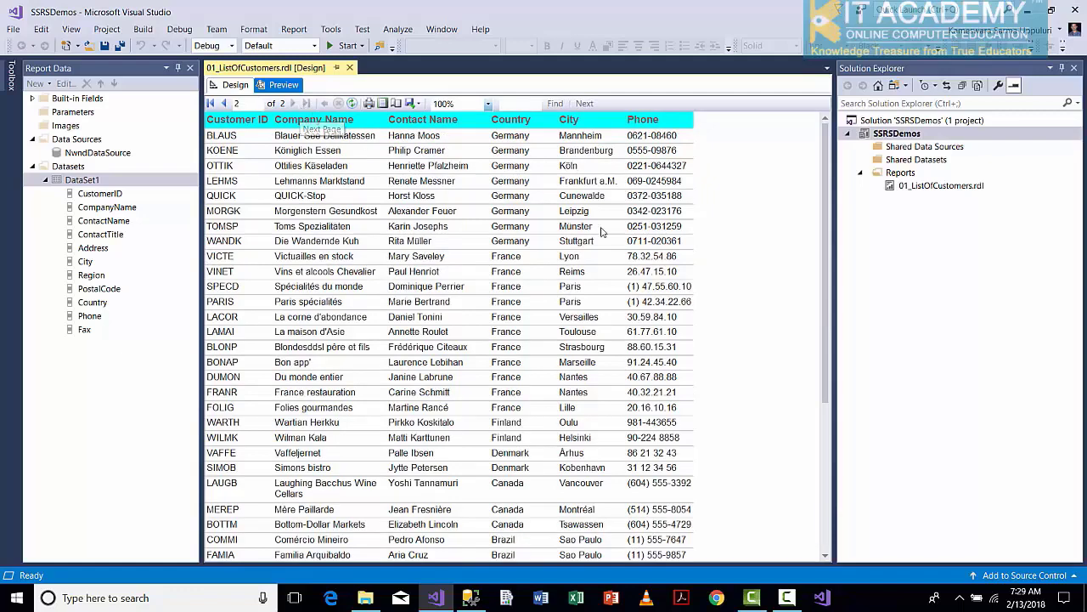
scroll(604, 233, down, 5)
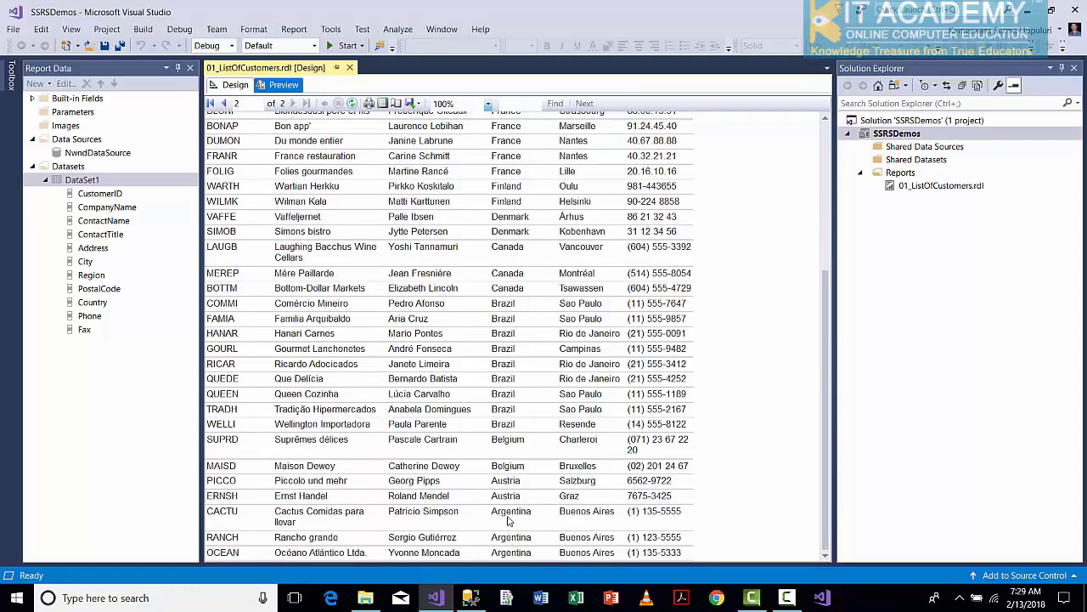
scroll(479, 380, up, 4)
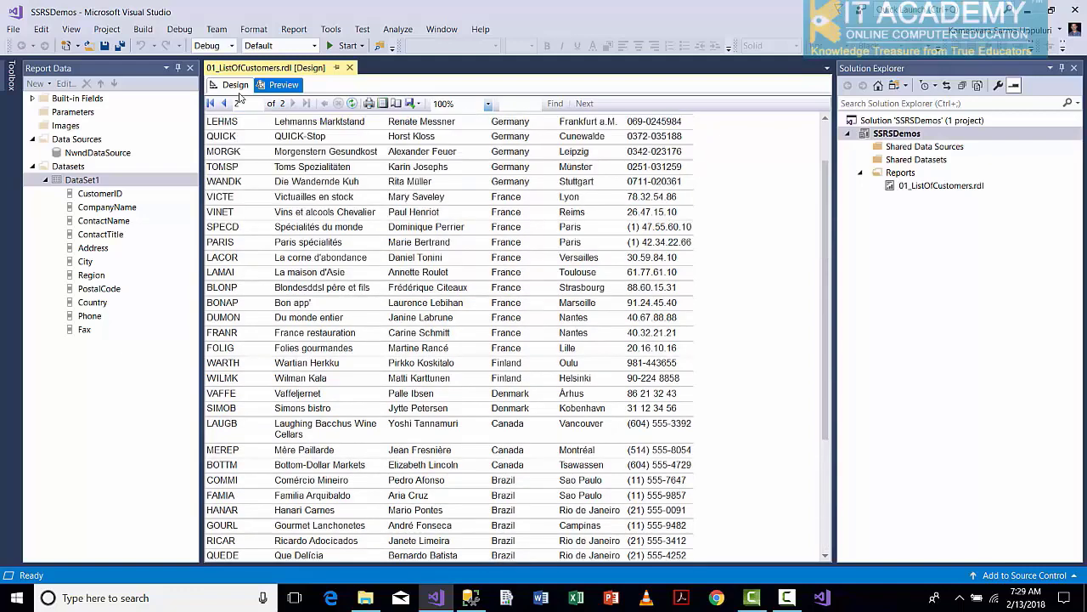
click(237, 85)
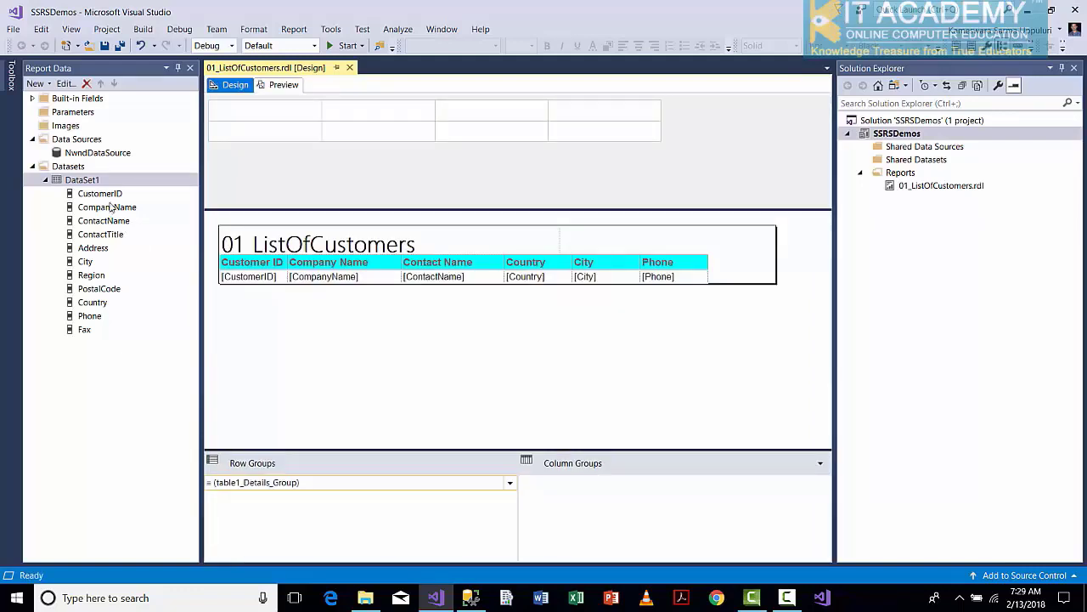
Rename DataSet1 to CustomersDataSet in its dataset properties, keeping the query as it is
click(33, 167)
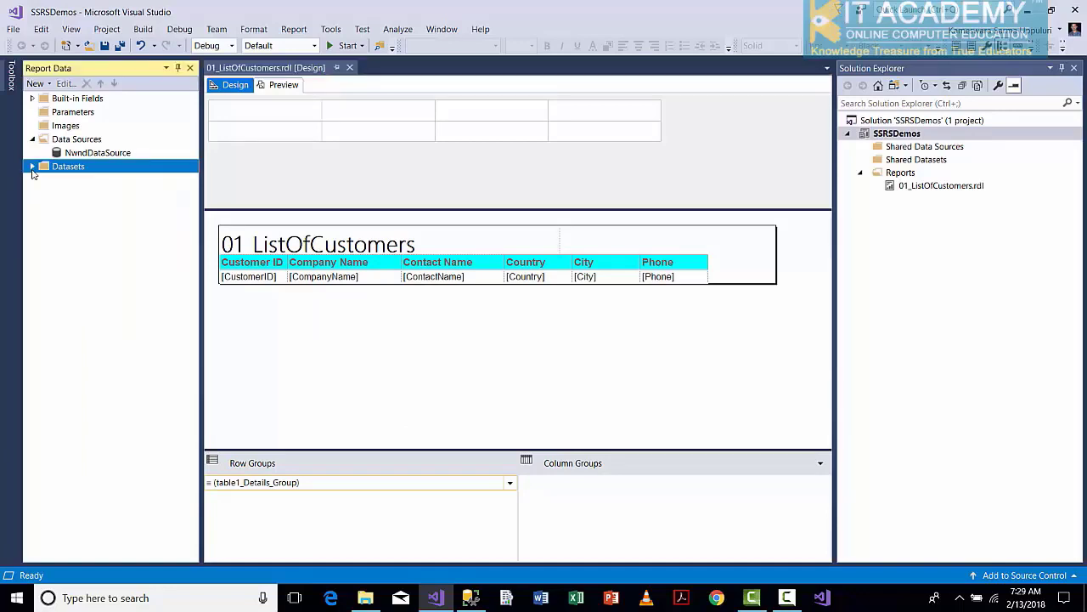
click(33, 167)
click(46, 180)
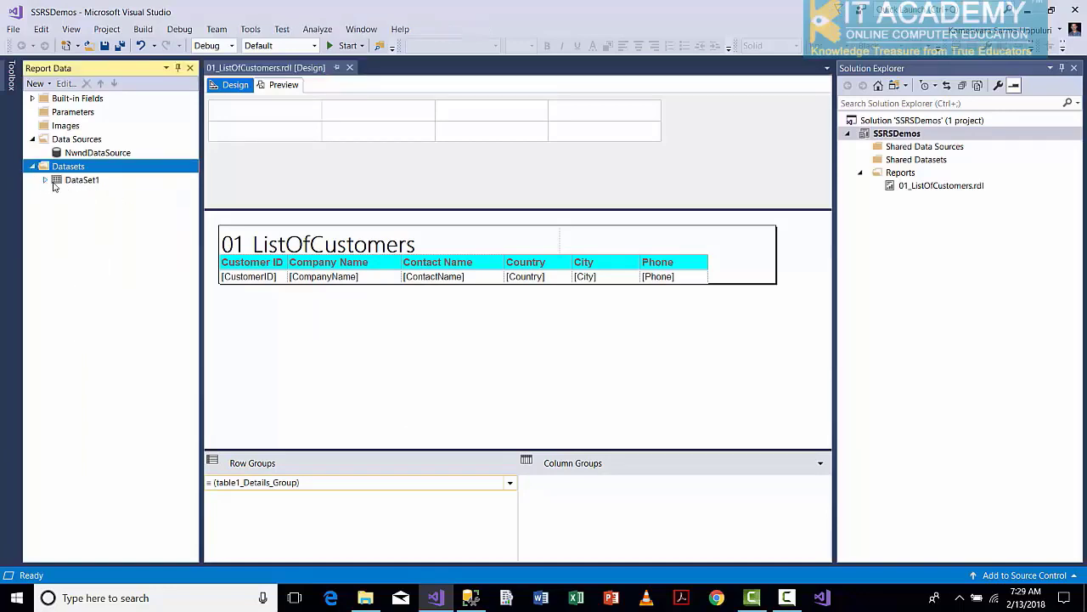
click(46, 180)
double_click(75, 183)
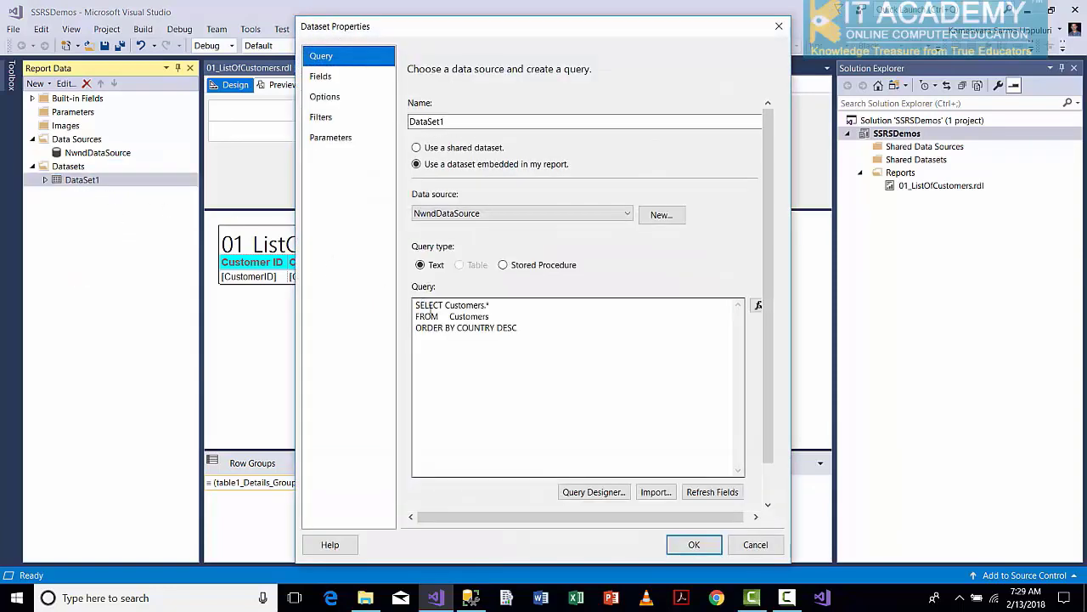
click(533, 311)
key(ctrl+a)
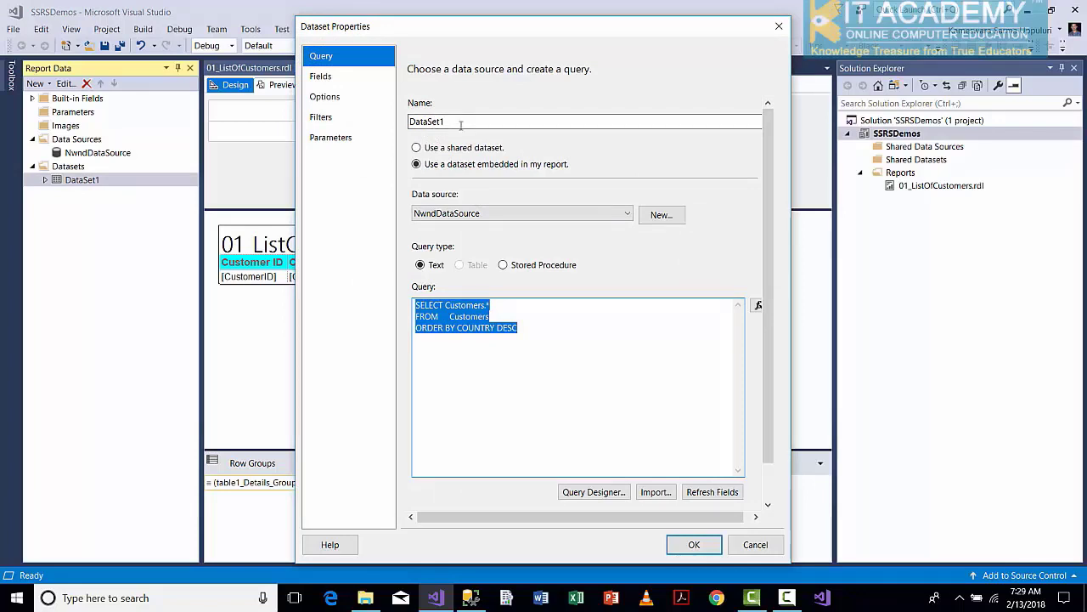
click(428, 124)
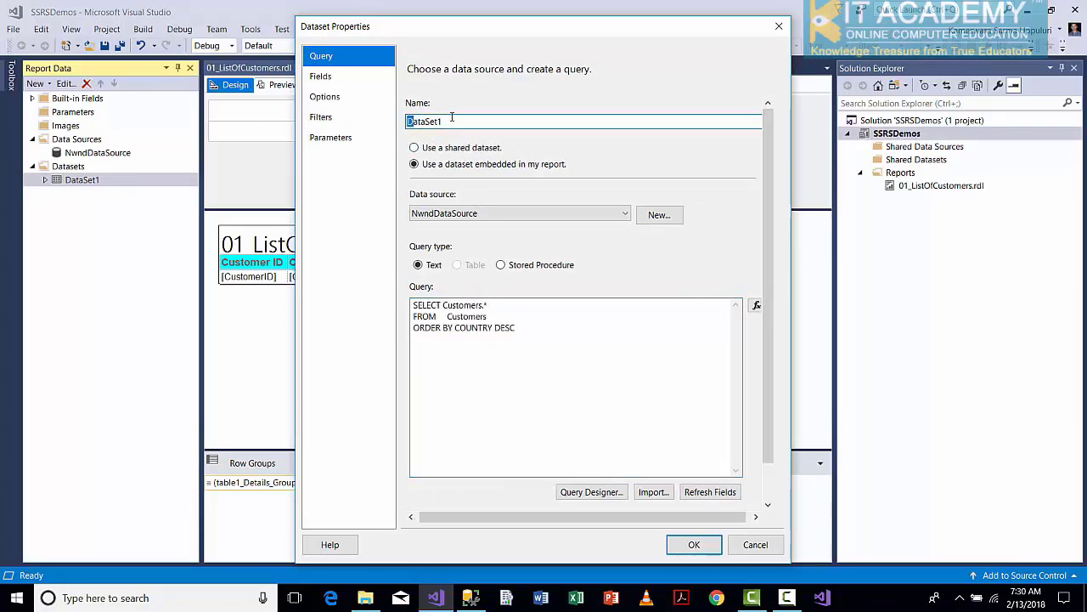
click(420, 122)
text(Customers)
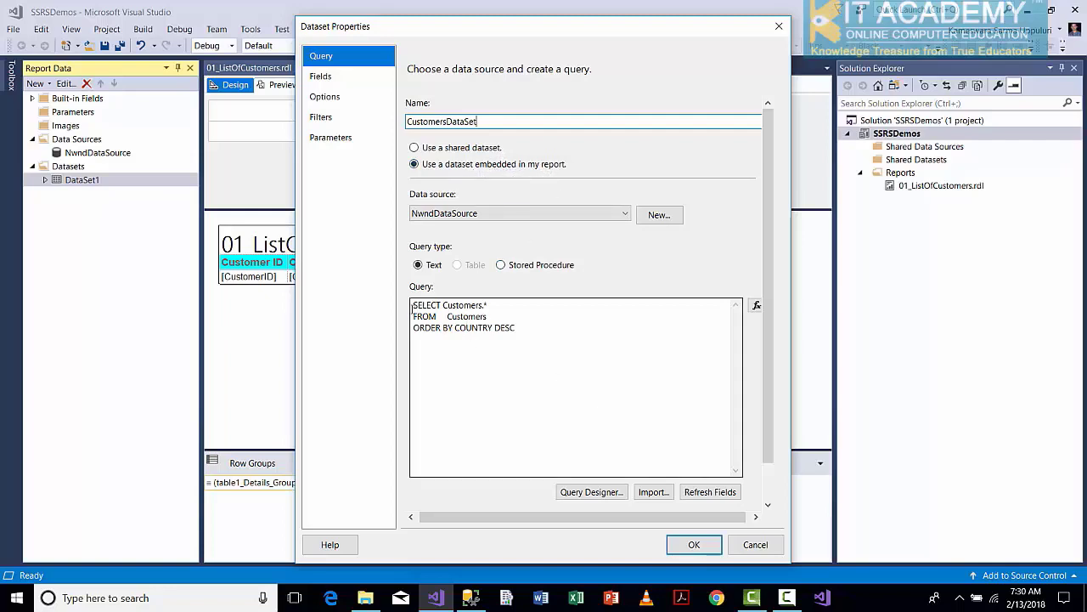
drag(414, 308, 515, 327)
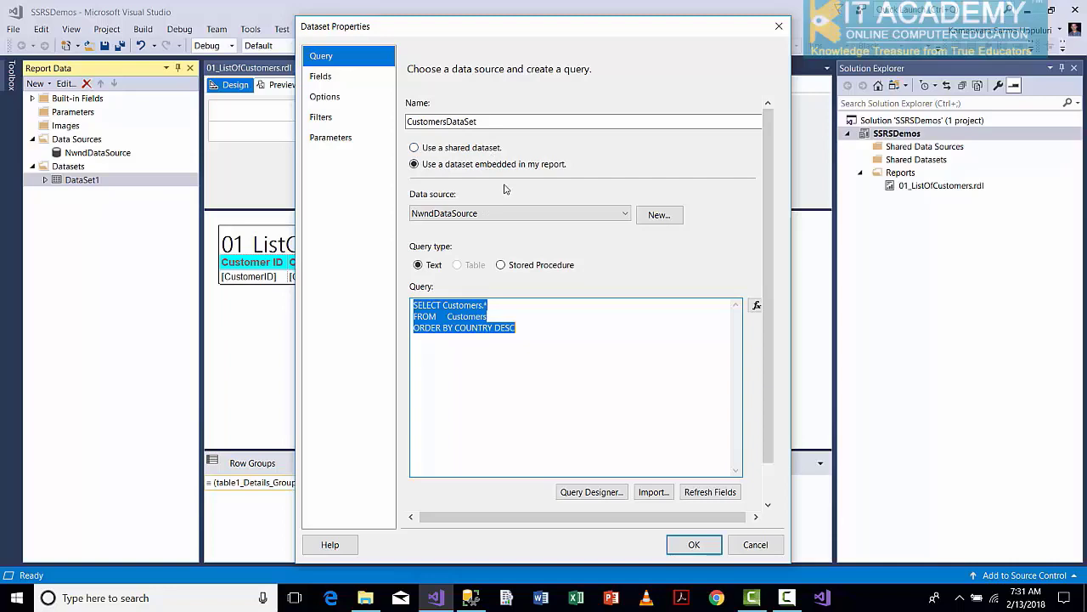
click(694, 545)
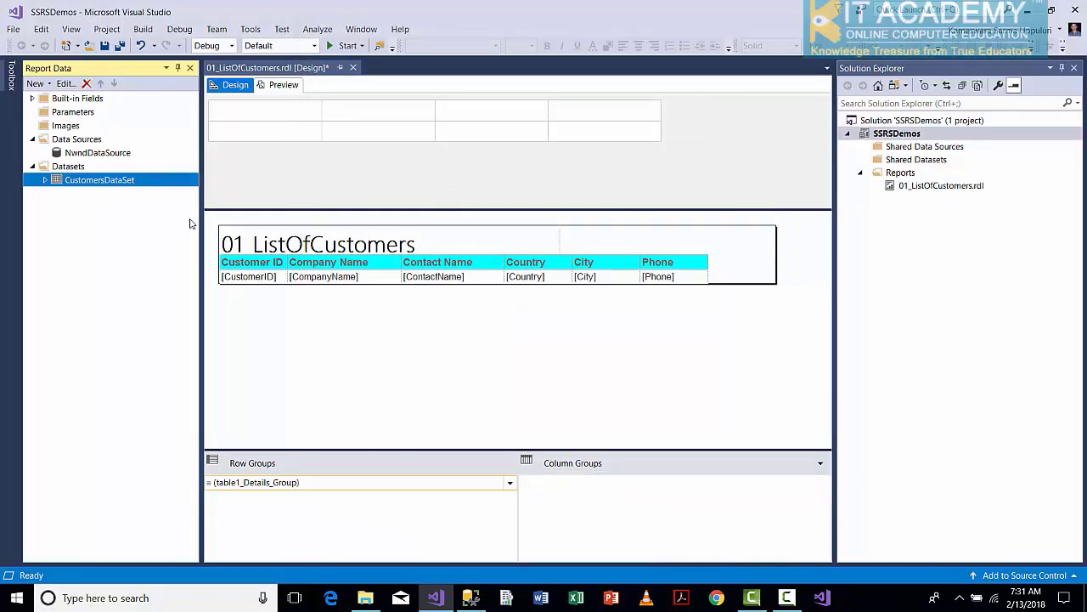
Open the XML code of 01_ListOfCustomers.rdl and examine its dataset name, data source connection and query text
click(949, 188)
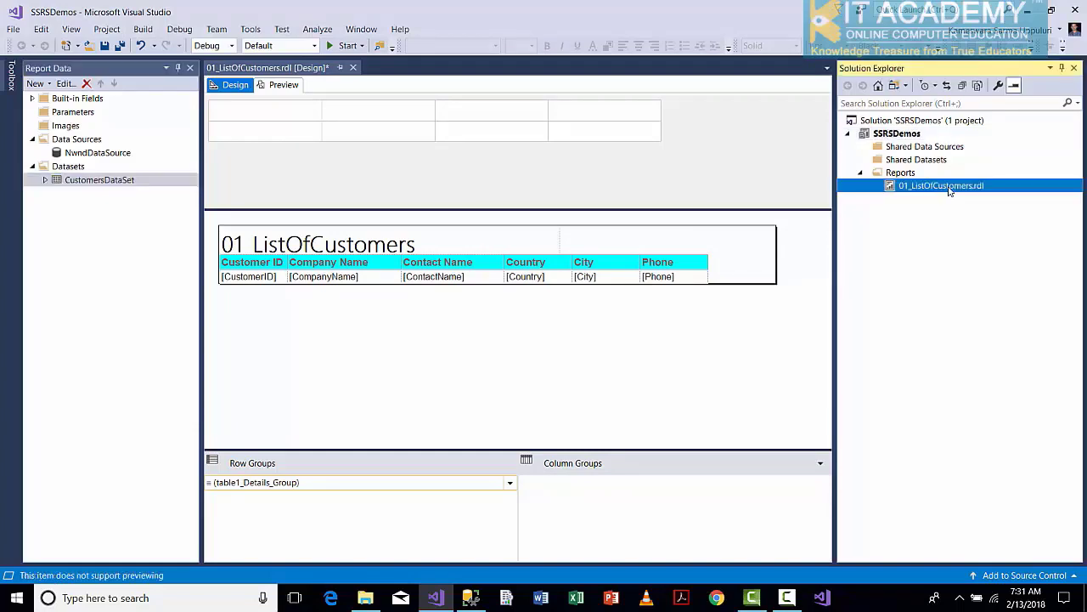
right_click(950, 191)
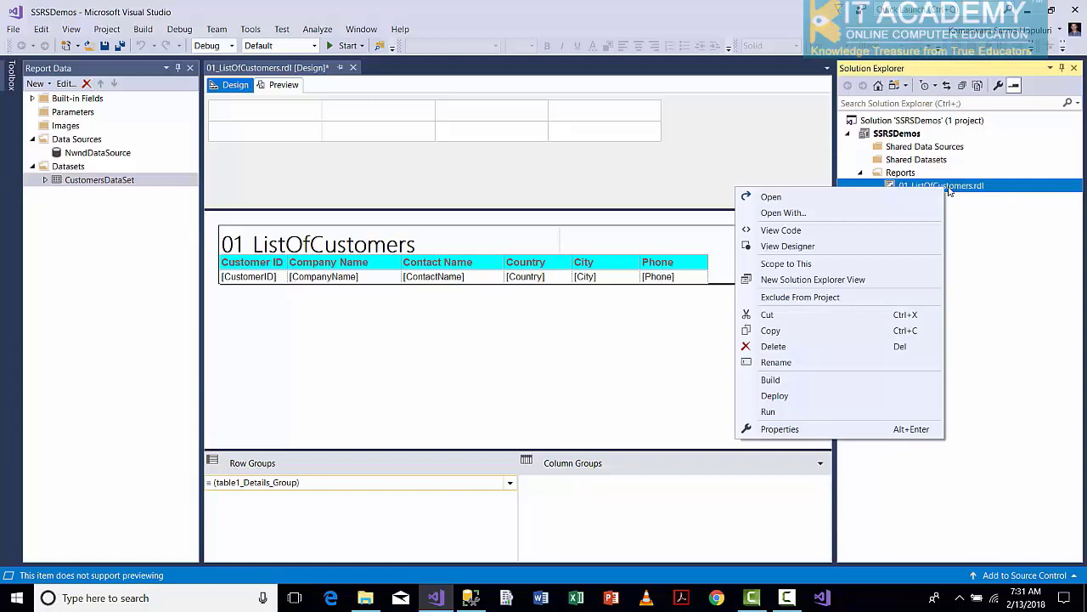
click(794, 233)
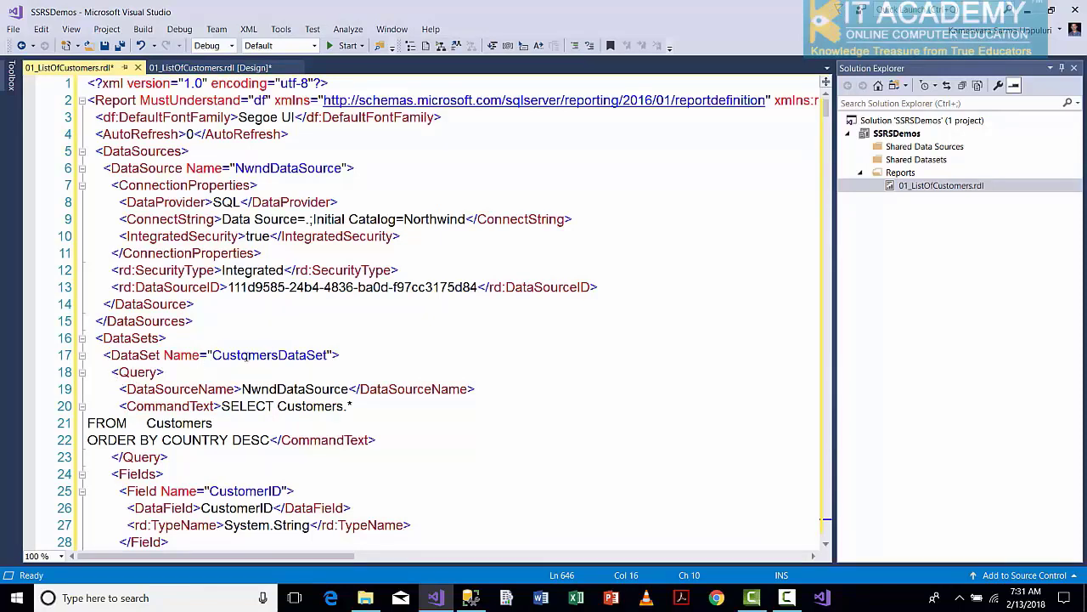
double_click(246, 357)
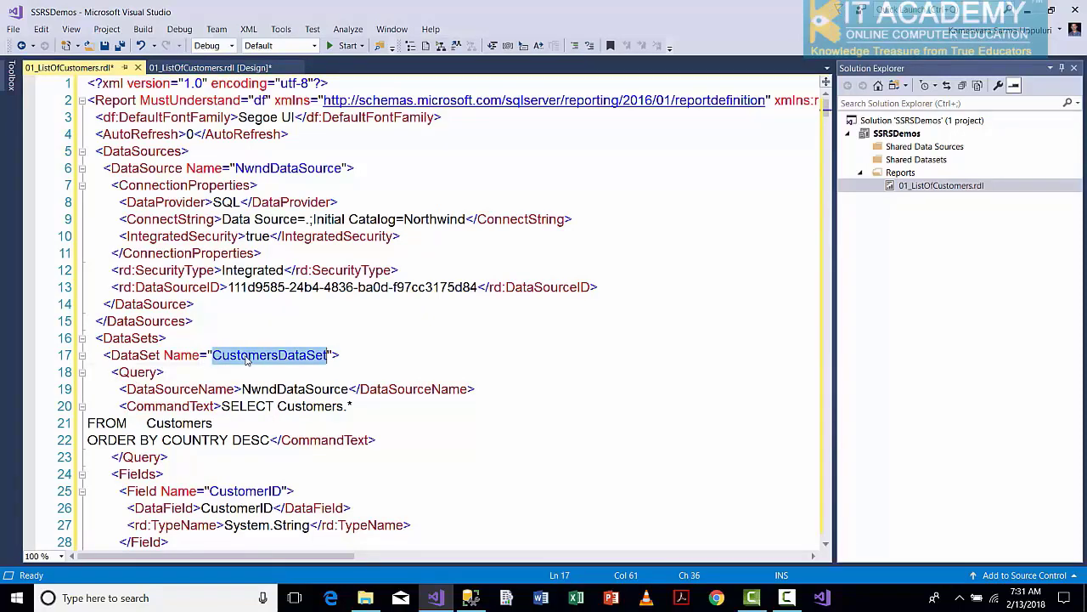
drag(107, 219, 609, 222)
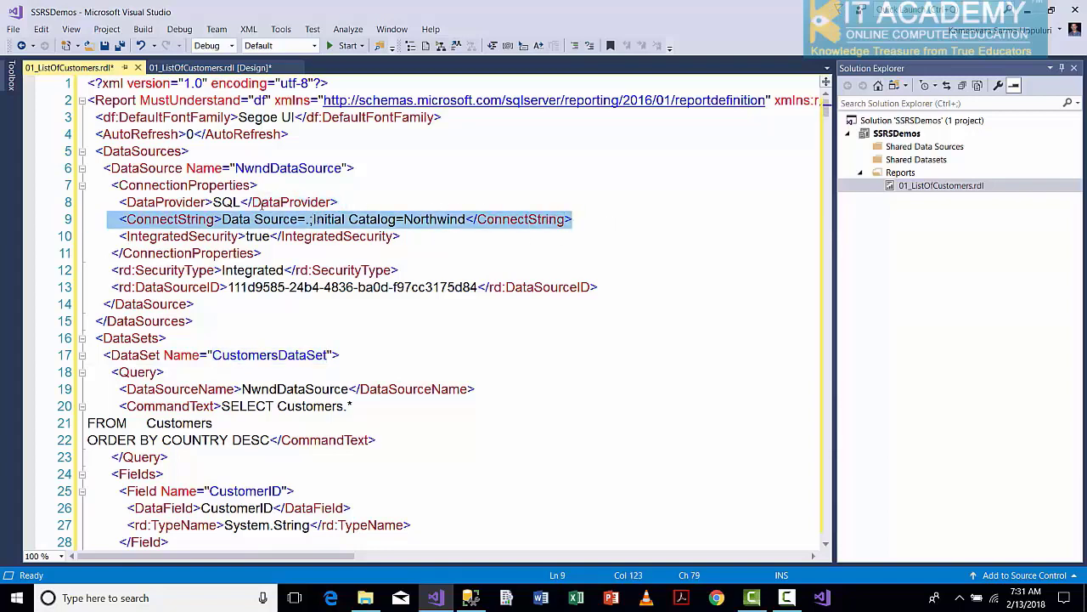
double_click(226, 204)
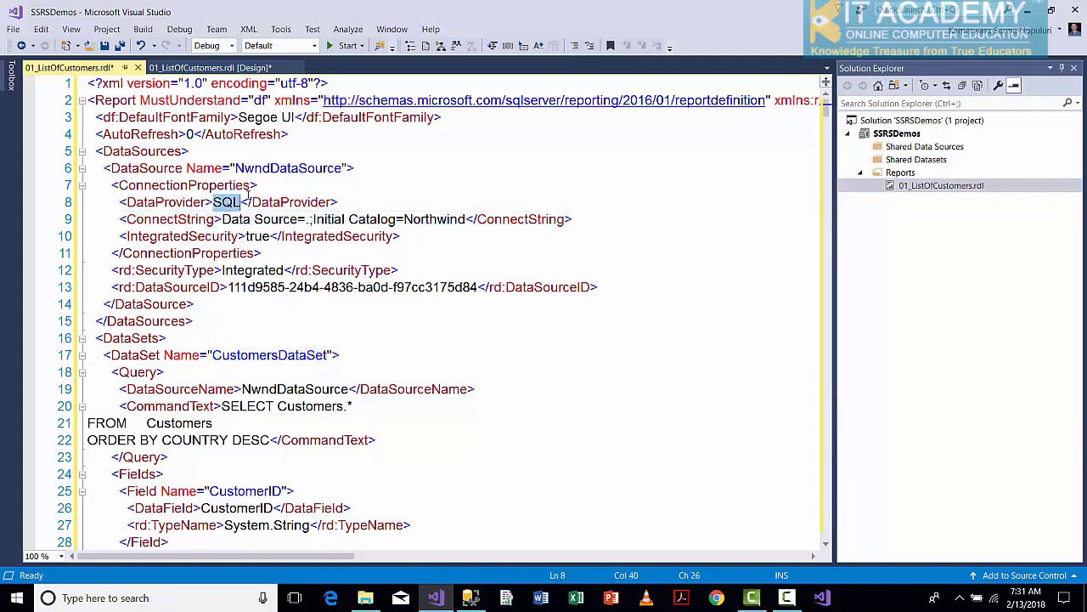
double_click(265, 169)
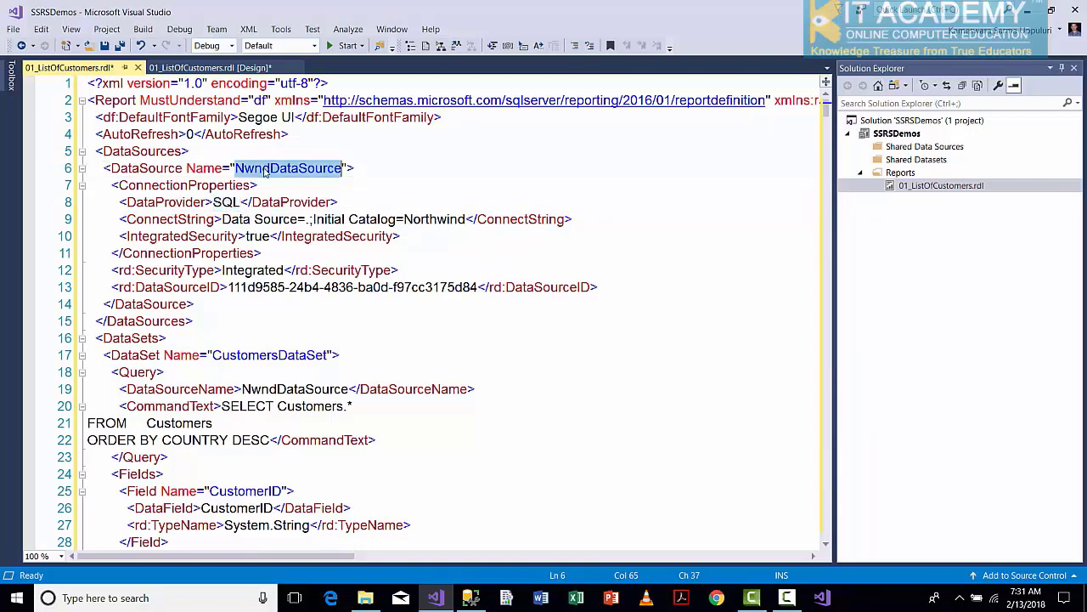
click(222, 406)
drag(222, 406, 270, 440)
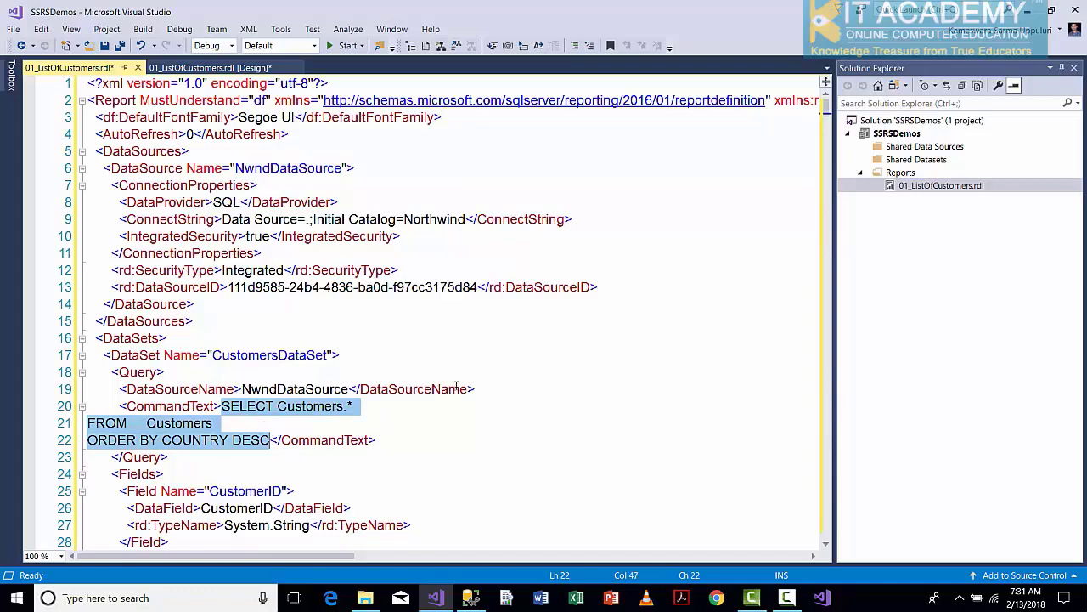
Examine all the field definitions of CustomersDataSet in the report's XML code and return to the start of the file
scroll(450, 385, down, 3)
scroll(201, 361, down, 1)
drag(111, 270, 415, 524)
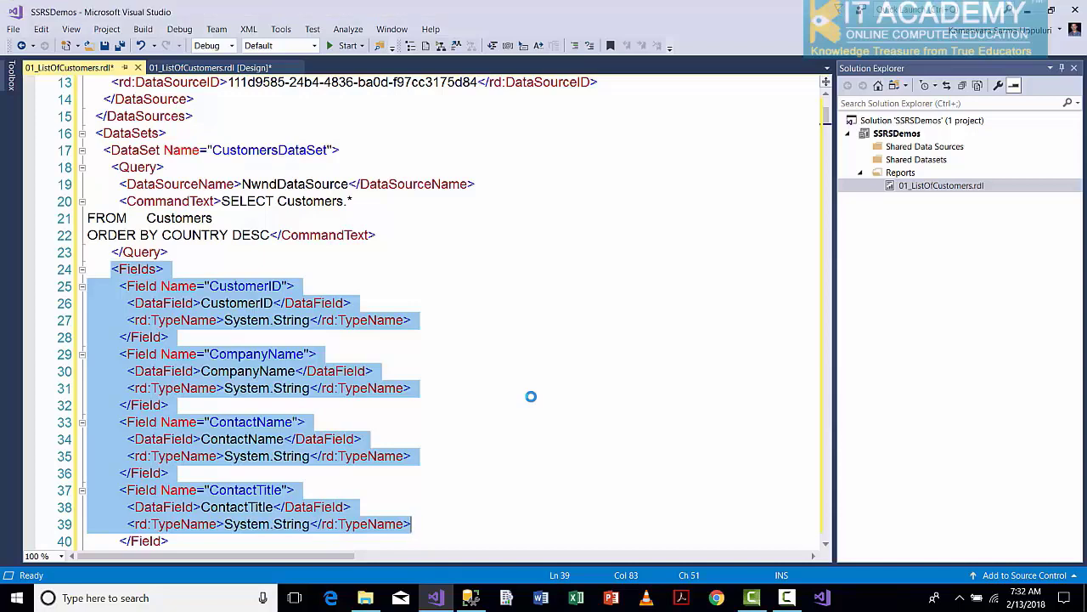
click(530, 396)
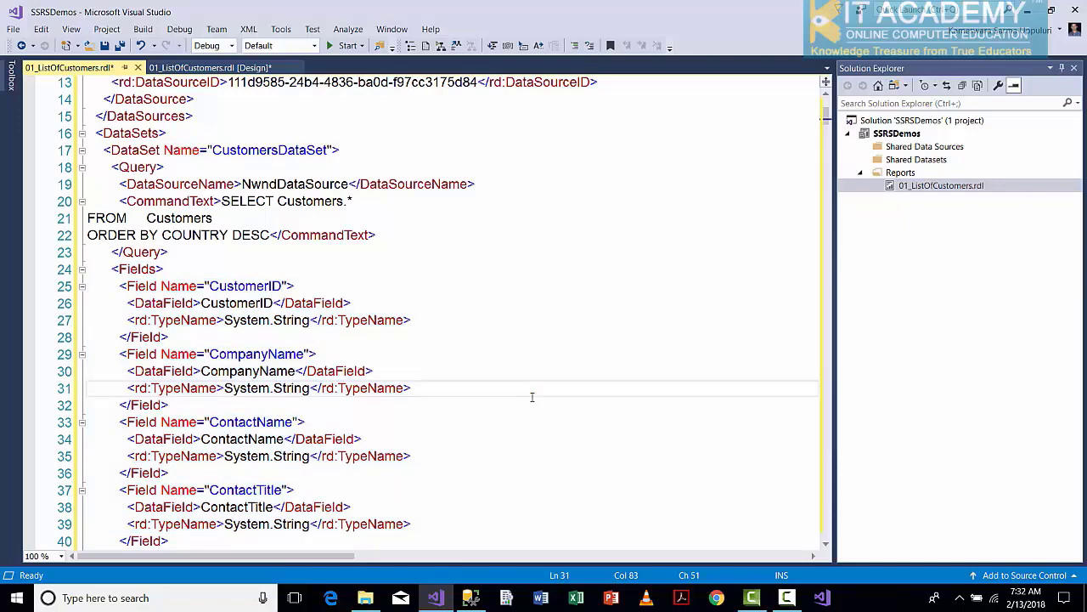
scroll(532, 396, down, 3)
scroll(532, 396, down, 3)
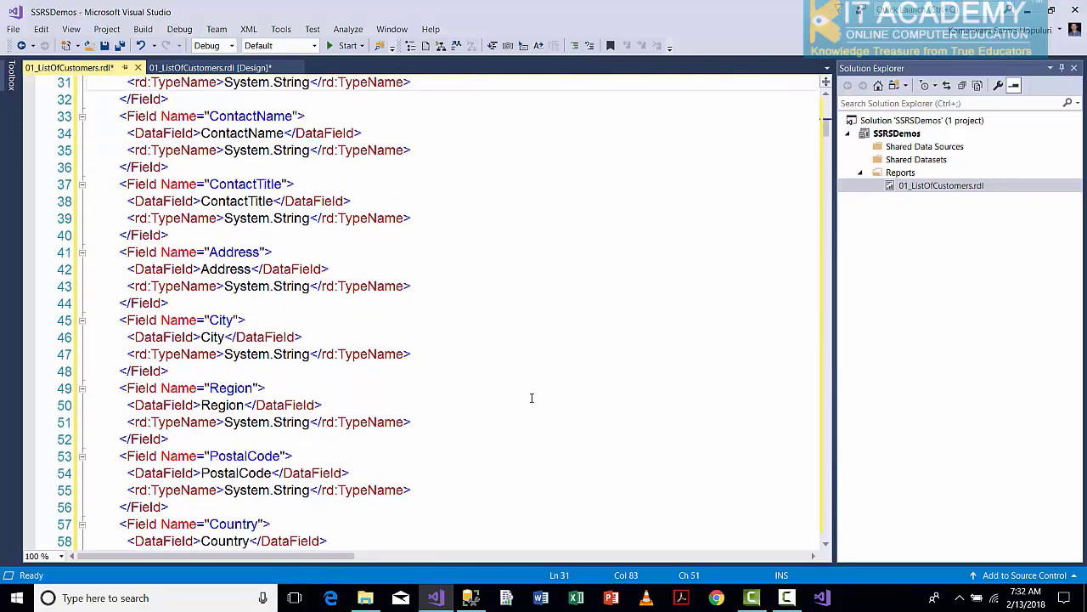
scroll(530, 399, down, 4)
scroll(530, 402, down, 2)
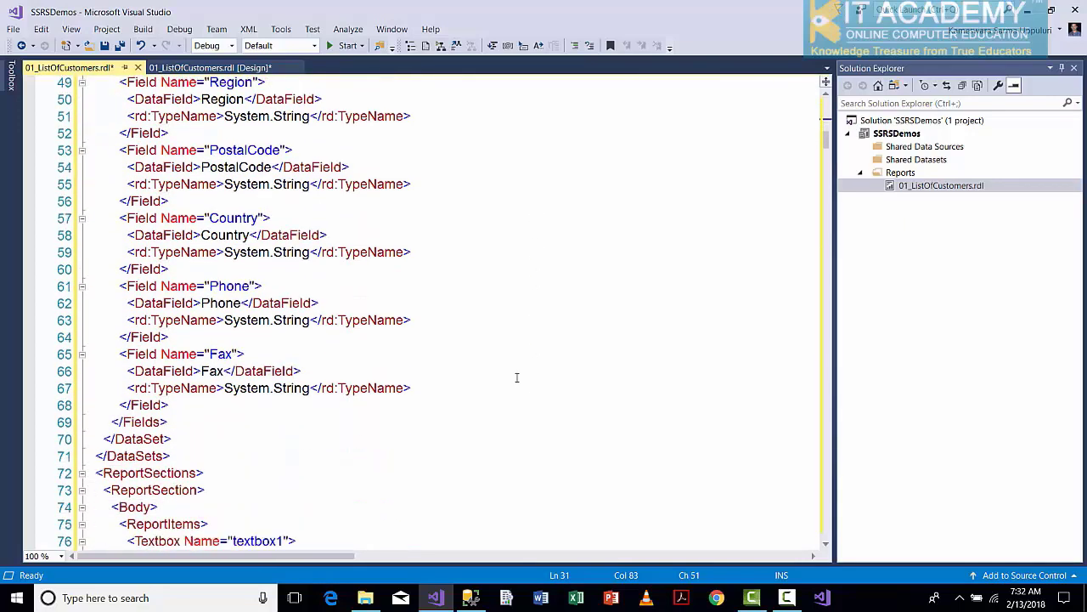
scroll(516, 377, up, 12)
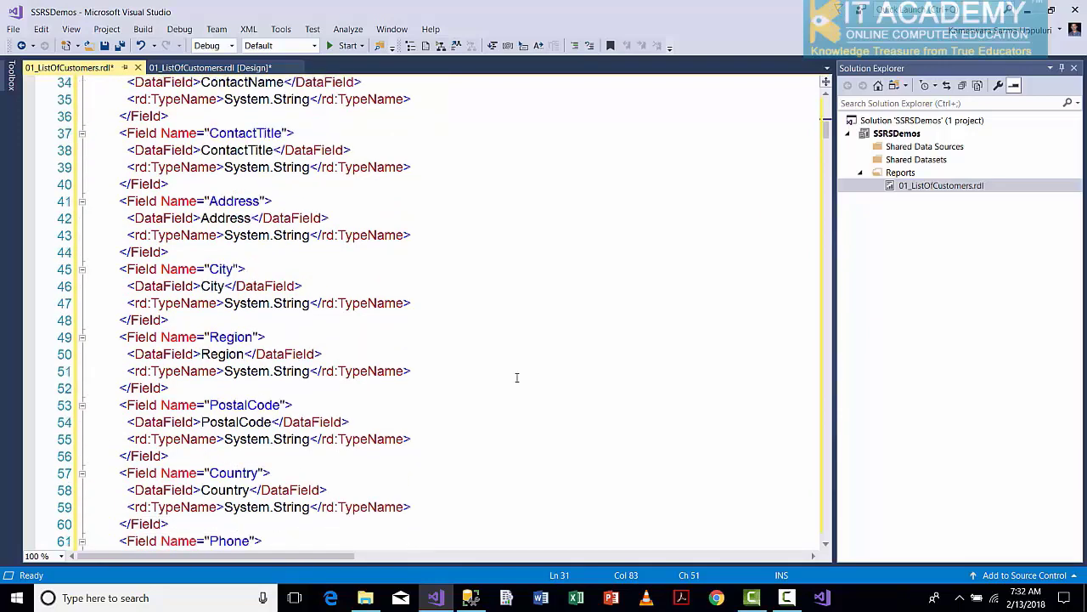
scroll(516, 377, up, 4)
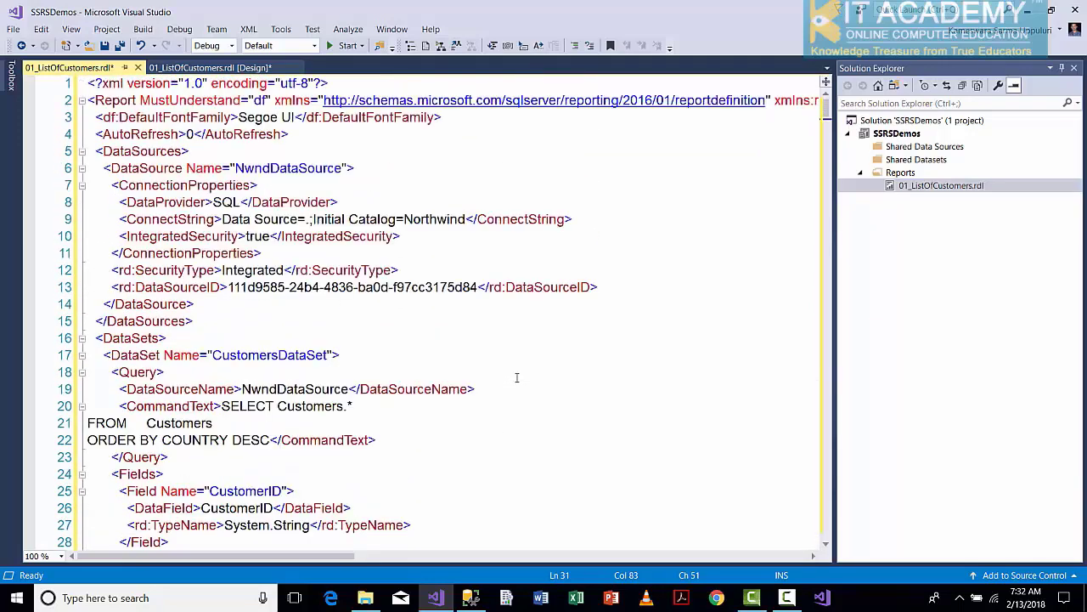